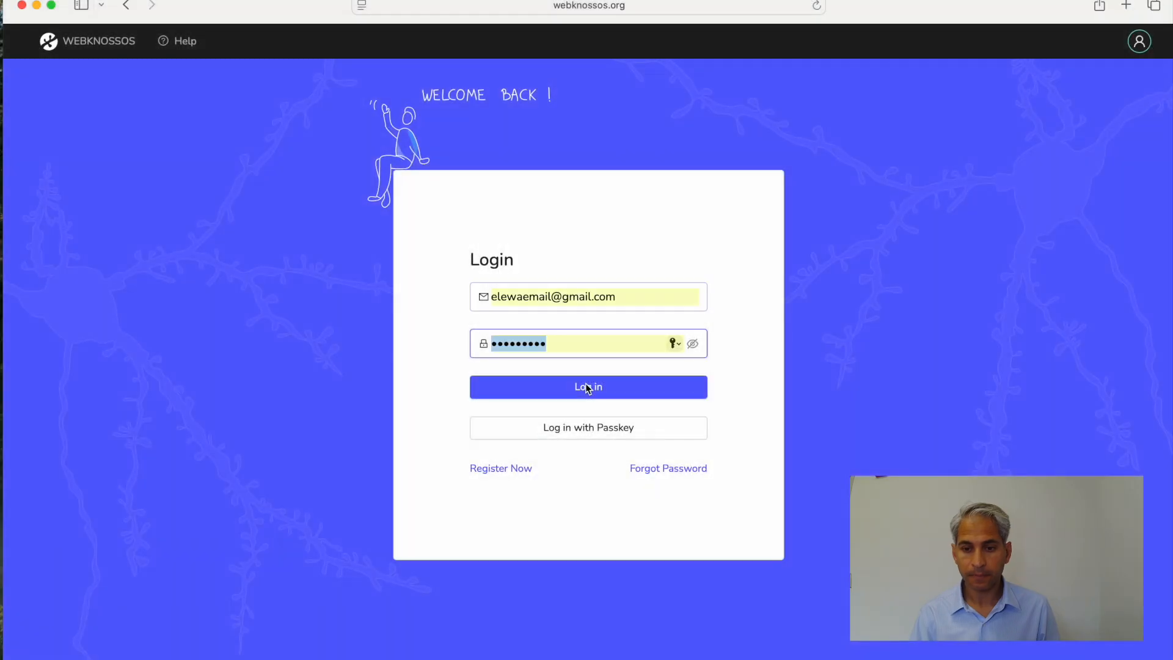
Log in with the prefilled credentials and open the annotation tagged c_elegans_embryo_320min.
{"action": "left_click", "coordinate": [586, 383]}
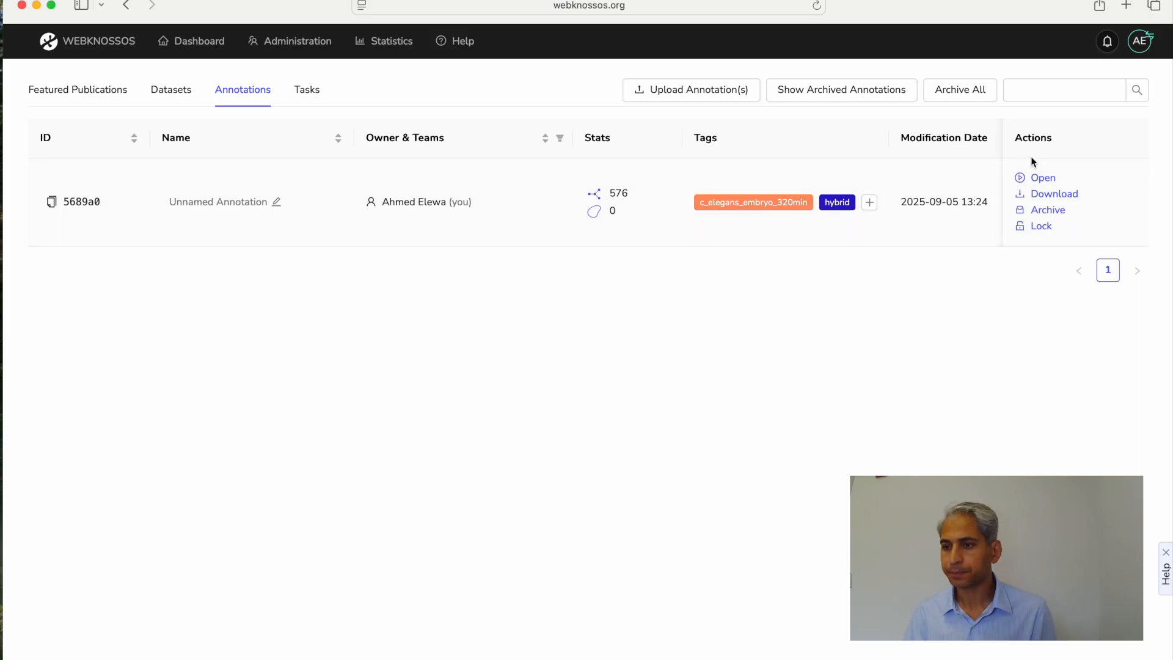
{"action": "left_click", "coordinate": [1042, 178]}
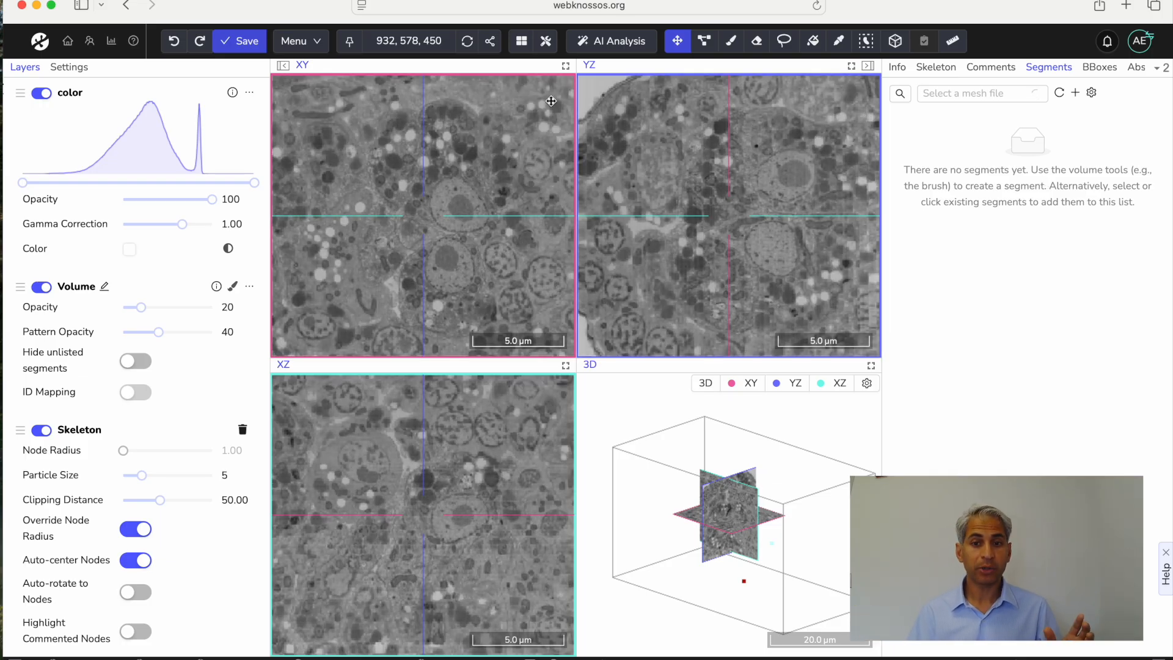
Maximize the XY view, show the sidebar with the segment list, and recenter the embryo section.
{"action": "left_click", "coordinate": [567, 68]}
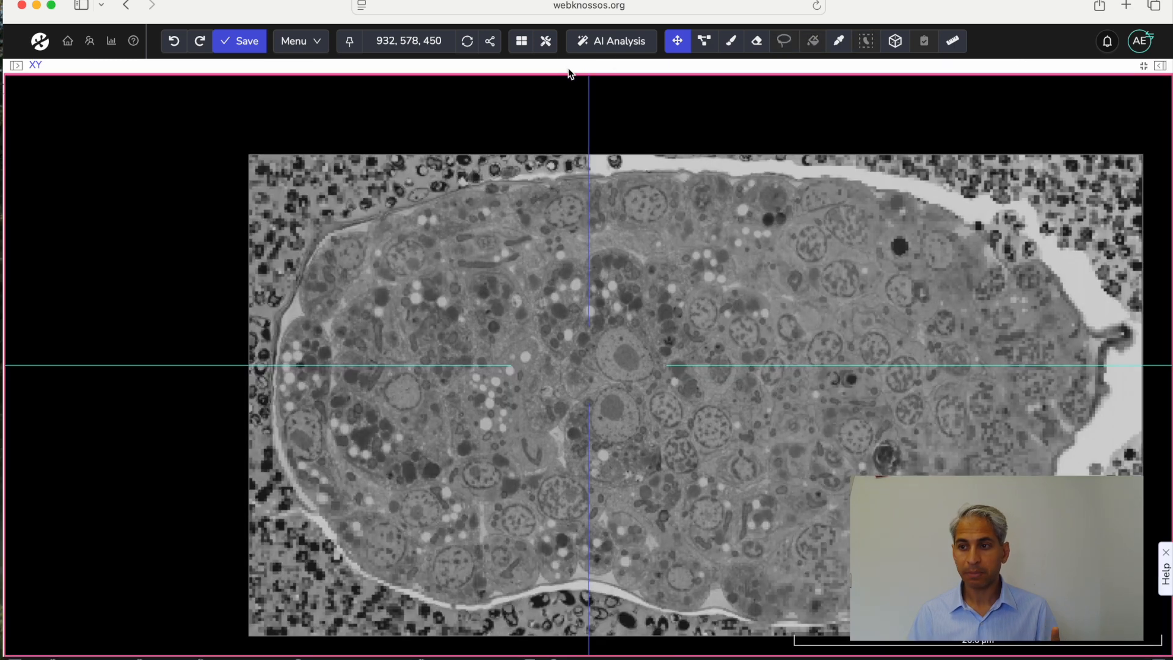
{"action": "left_click", "coordinate": [1161, 66]}
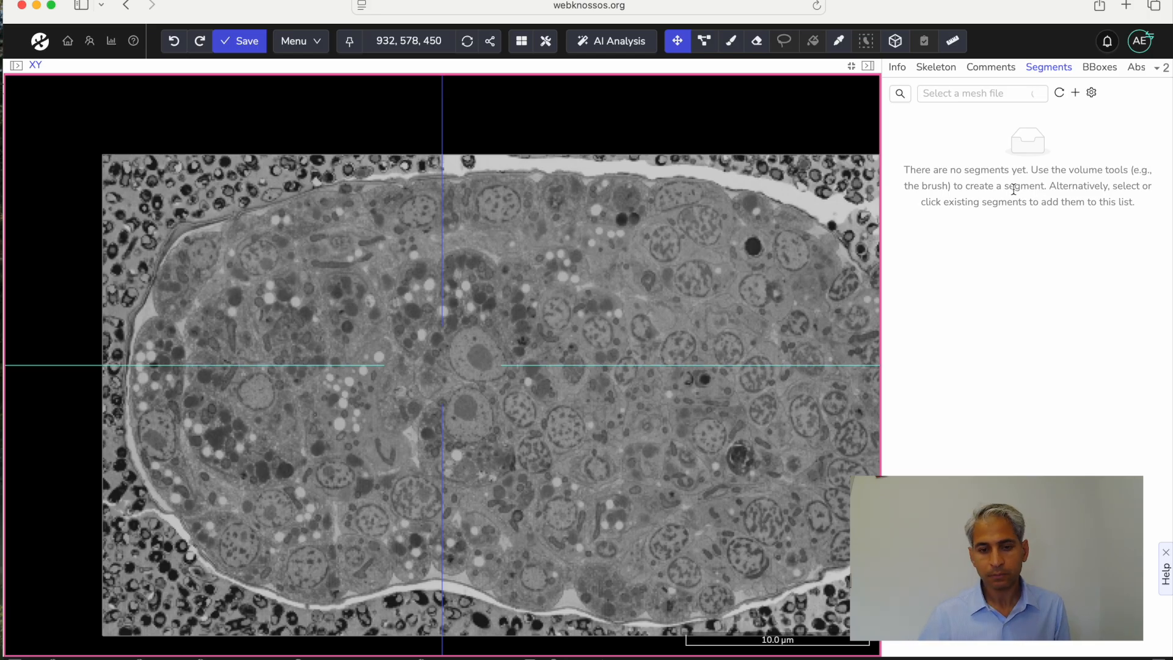
{"action": "left_click_drag", "start_coordinate": [624, 291], "coordinate": [548, 269]}
Search the skeleton trees for "Earpa" and jump to the matching node.
{"action": "left_click", "coordinate": [935, 67]}
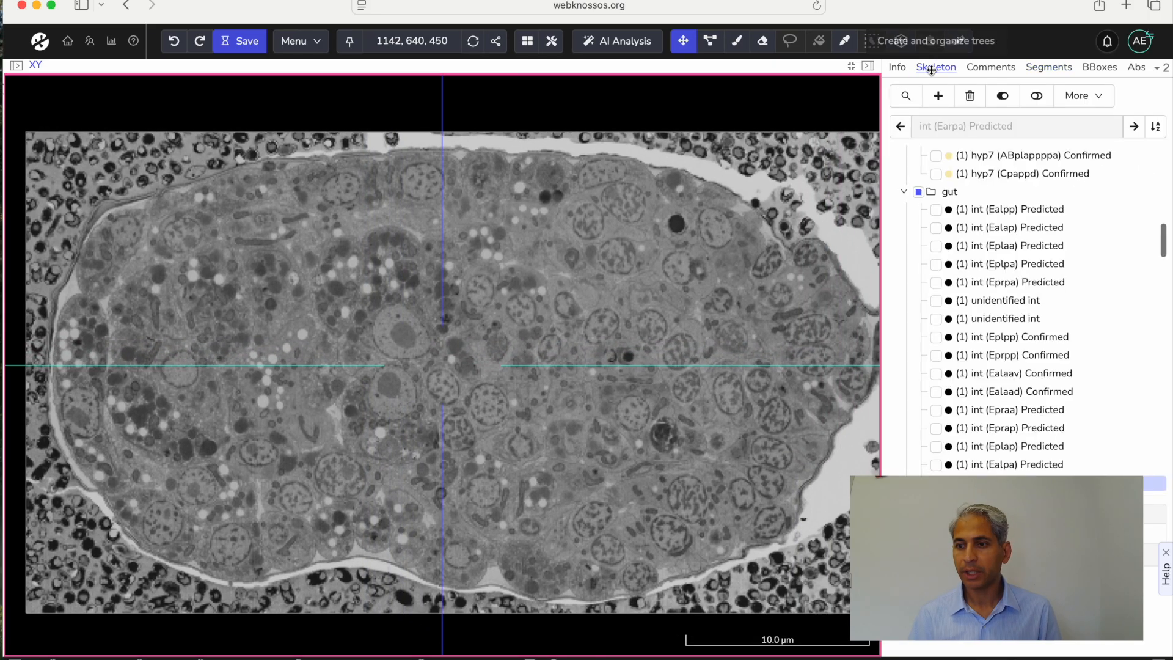
{"action": "left_click", "coordinate": [908, 98]}
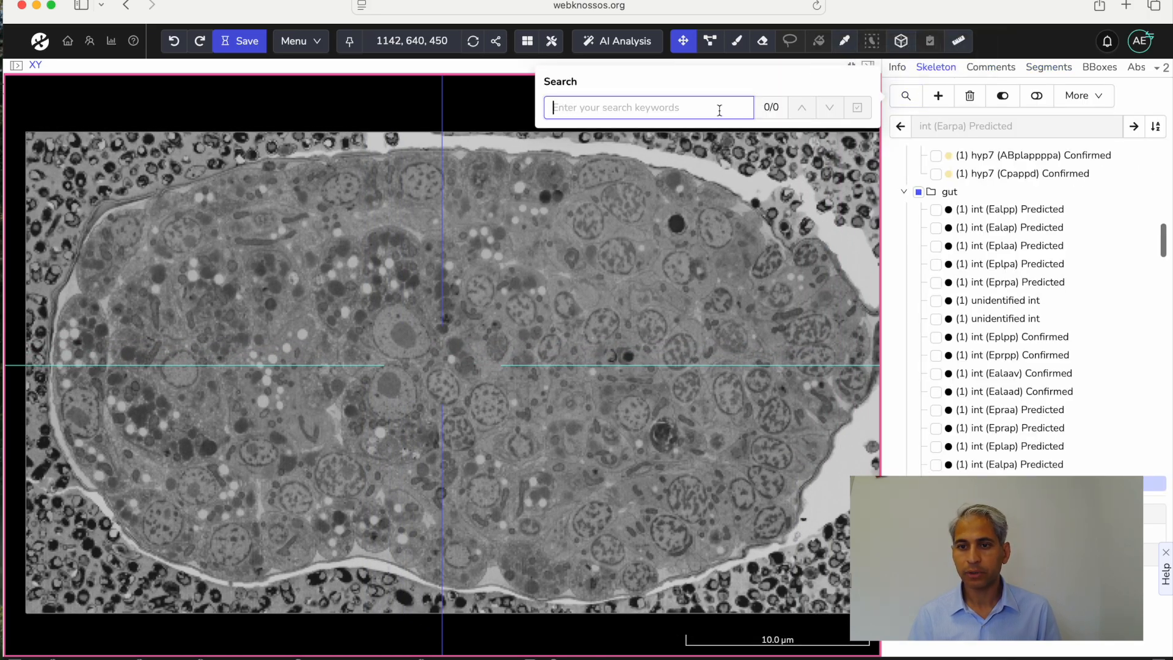
{"action": "type", "text": "Earp"}
{"action": "key", "text": "BackSpace"}
{"action": "type", "text": "pa"}
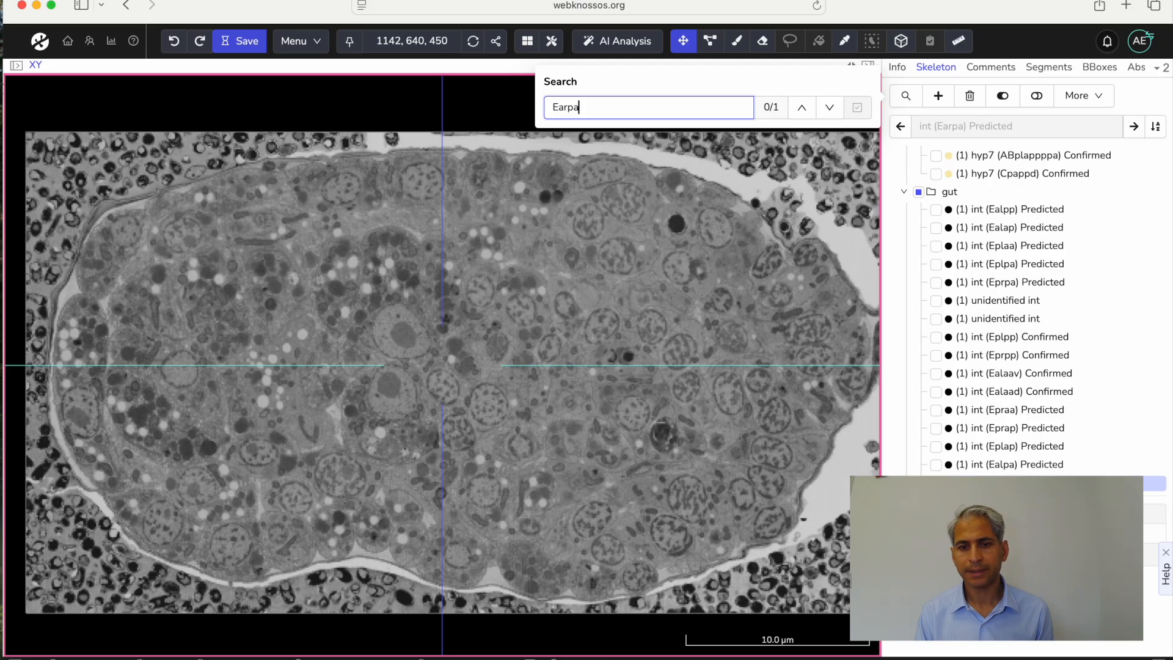
{"action": "key", "text": "Return"}
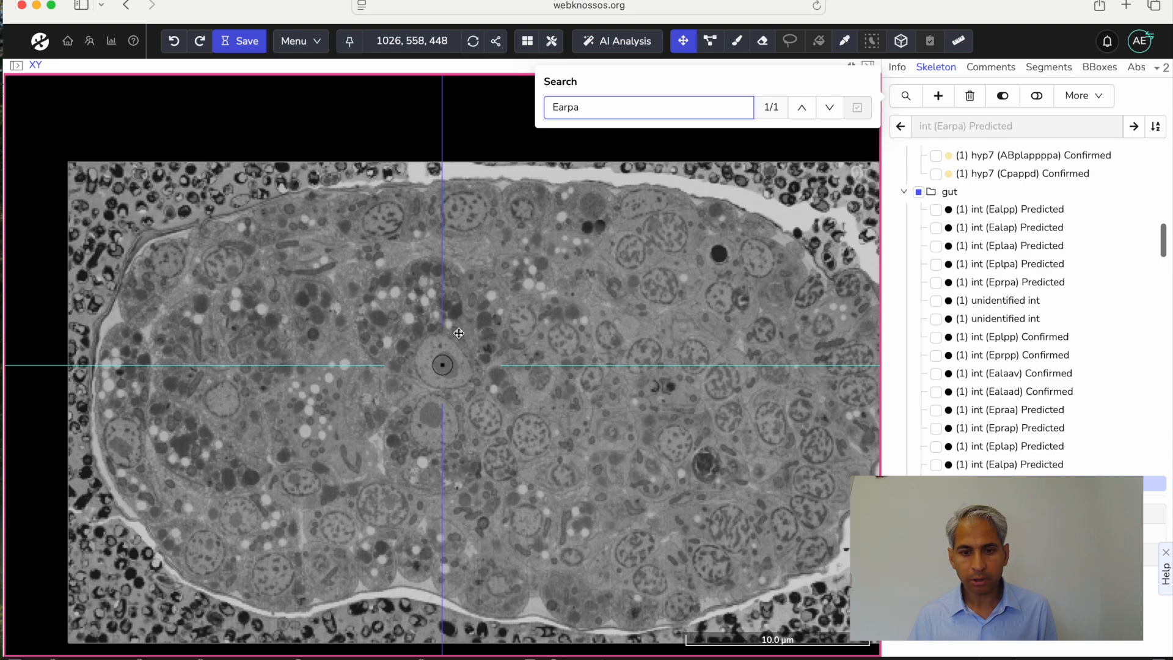
Examine the Earpa cell's nucleus, nucleolus and surrounding cytoplasm up close in the XY view.
{"action": "scroll", "coordinate": [460, 334], "scroll_direction": "up", "scroll_amount": 5, "text": "ctrl"}
{"action": "left_click_drag", "start_coordinate": [458, 303], "coordinate": [511, 335]}
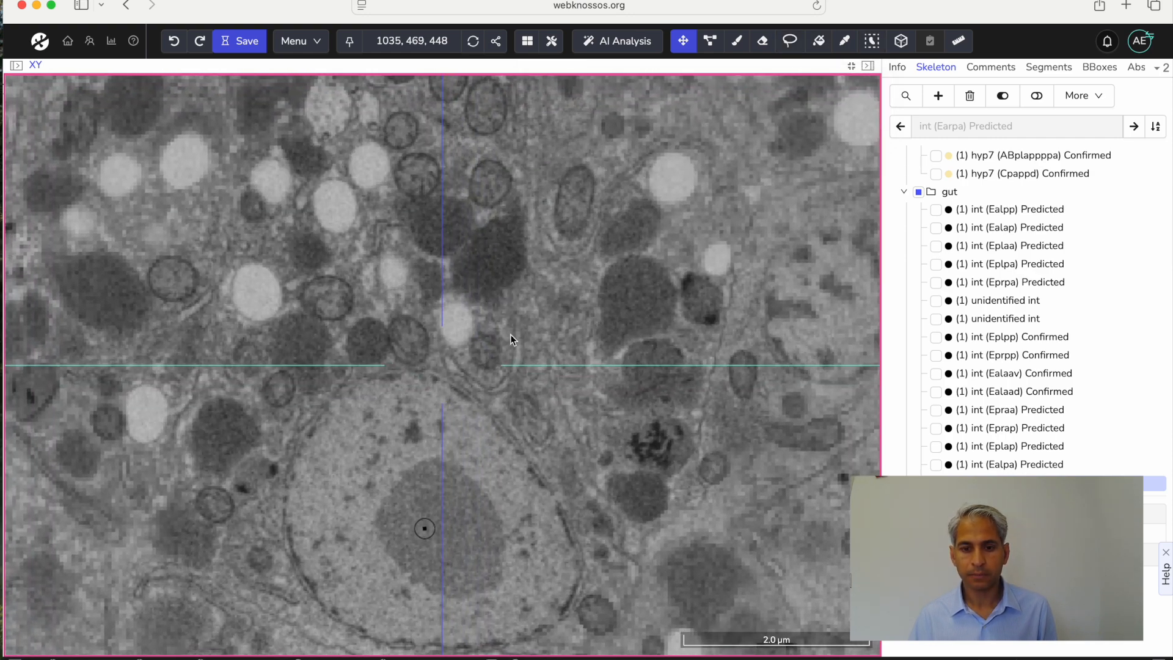
{"action": "scroll", "coordinate": [512, 335], "scroll_direction": "down", "scroll_amount": 5, "text": "ctrl"}
{"action": "scroll", "coordinate": [512, 334], "scroll_direction": "up", "scroll_amount": 4, "text": "ctrl"}
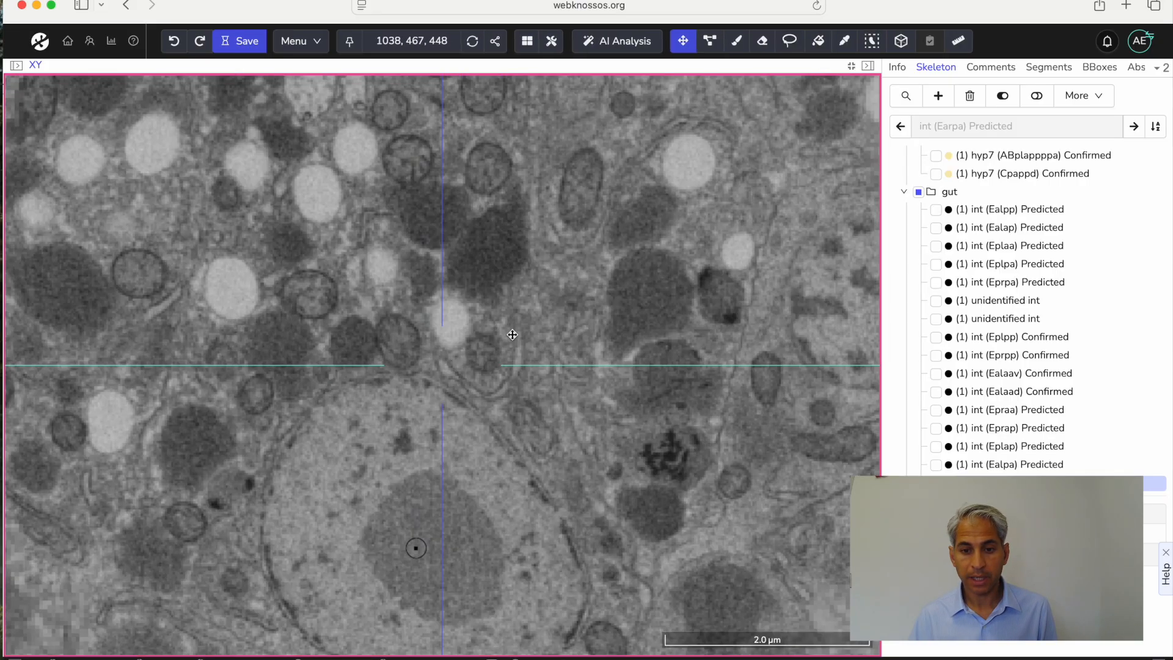
{"action": "scroll", "coordinate": [512, 333], "scroll_direction": "down", "scroll_amount": 2, "text": "ctrl"}
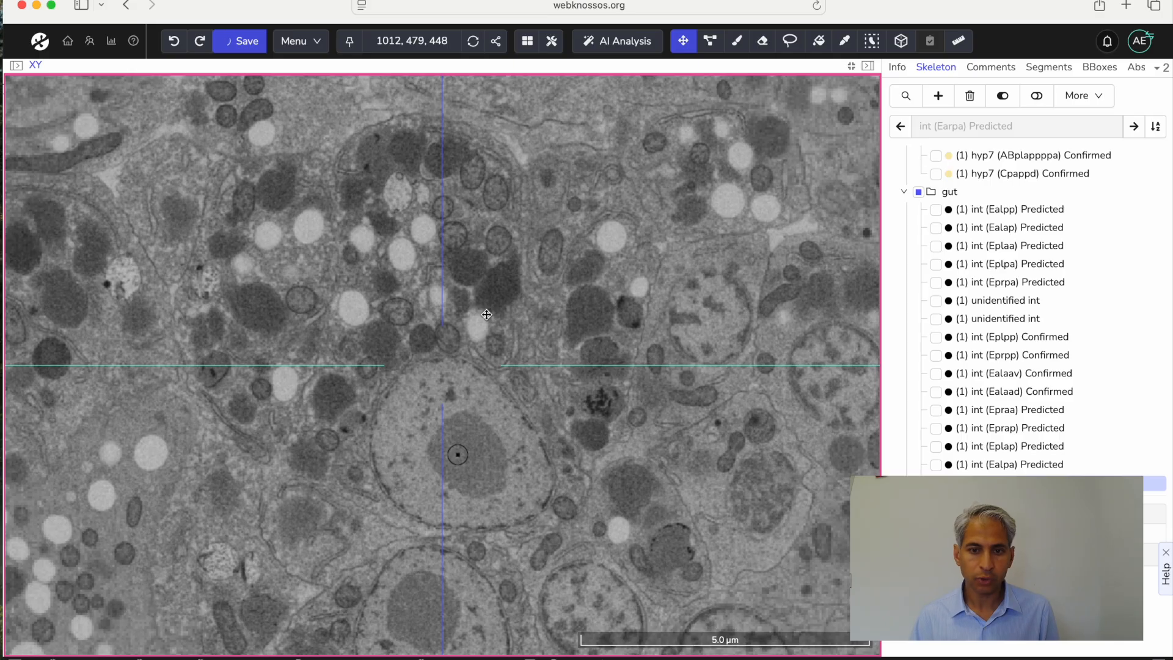
{"action": "mouse_move", "coordinate": [494, 310]}
{"action": "left_mouse_down"}
{"action": "mouse_move", "coordinate": [509, 306]}
{"action": "mouse_move", "coordinate": [471, 312]}
{"action": "left_mouse_up"}
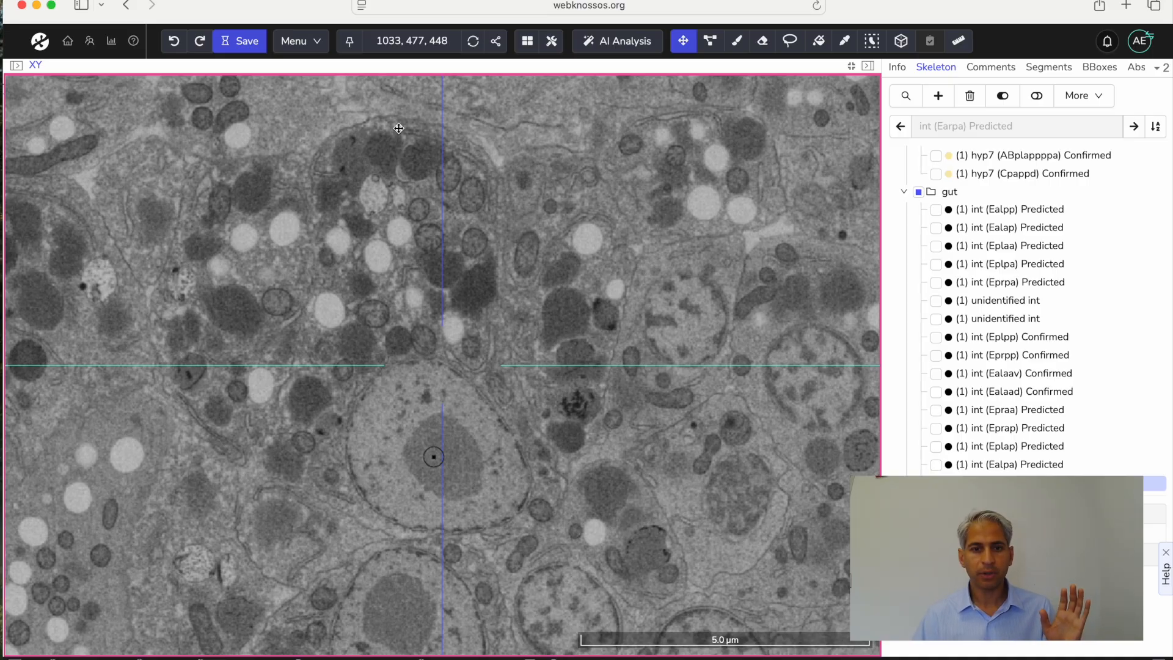
{"action": "left_click_drag", "start_coordinate": [297, 170], "coordinate": [293, 198]}
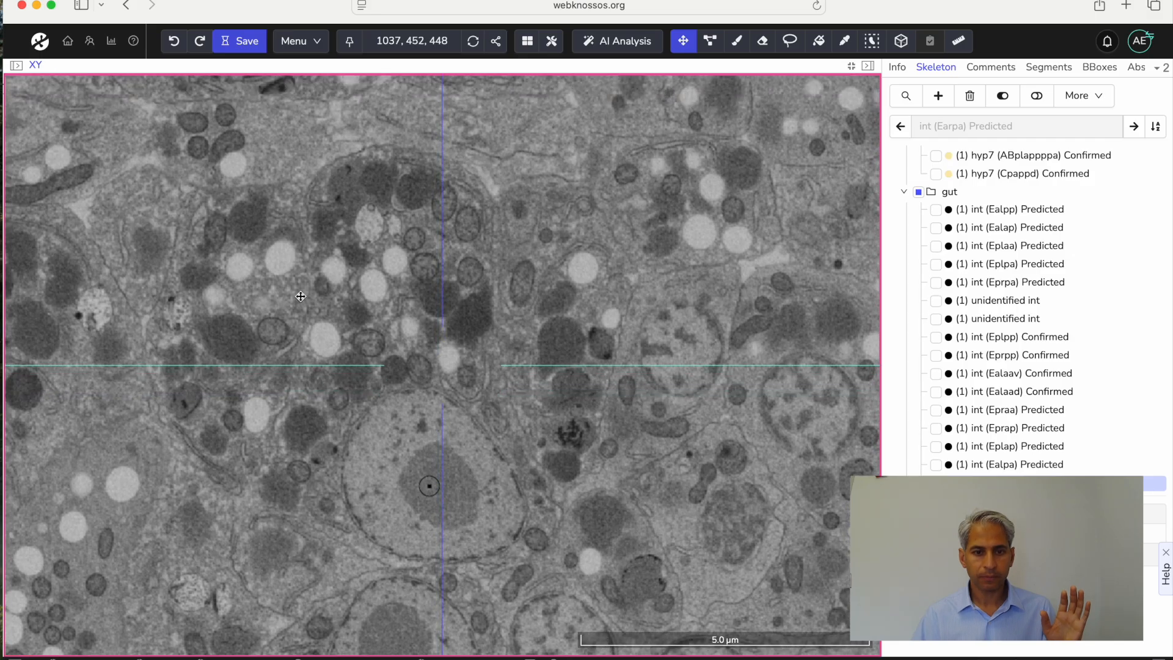
{"action": "left_click_drag", "start_coordinate": [501, 437], "coordinate": [512, 357]}
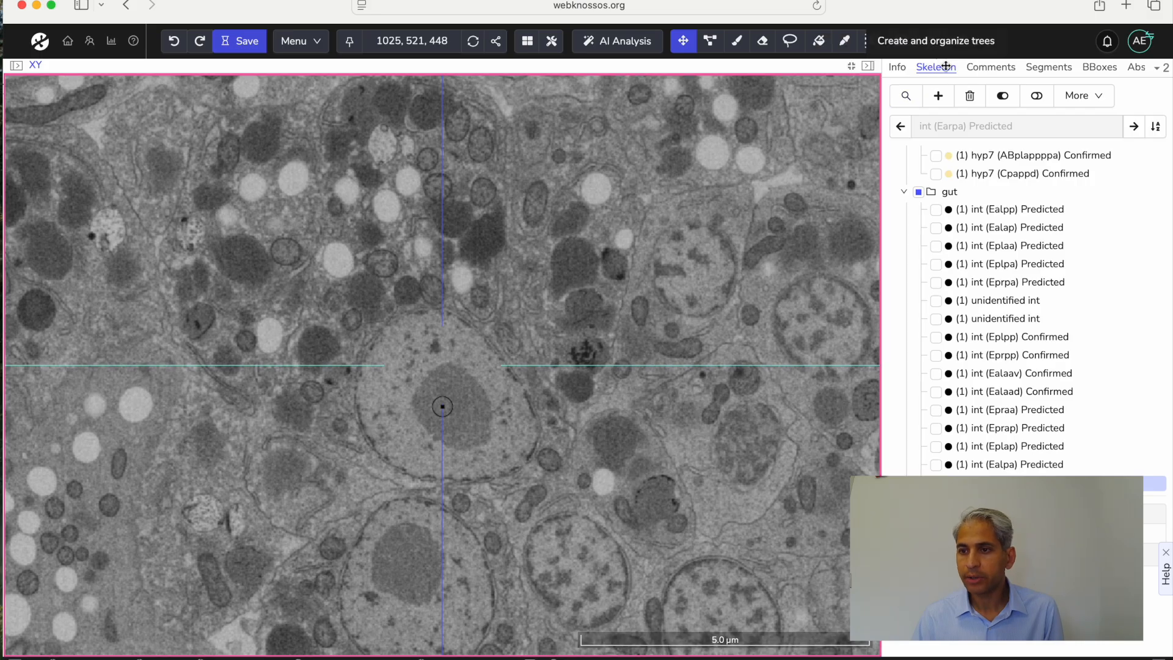
Show the segment list and inspect the Earpa nucleus through the z slices above and below, ending centered at slice 456.
{"action": "left_click", "coordinate": [1051, 68]}
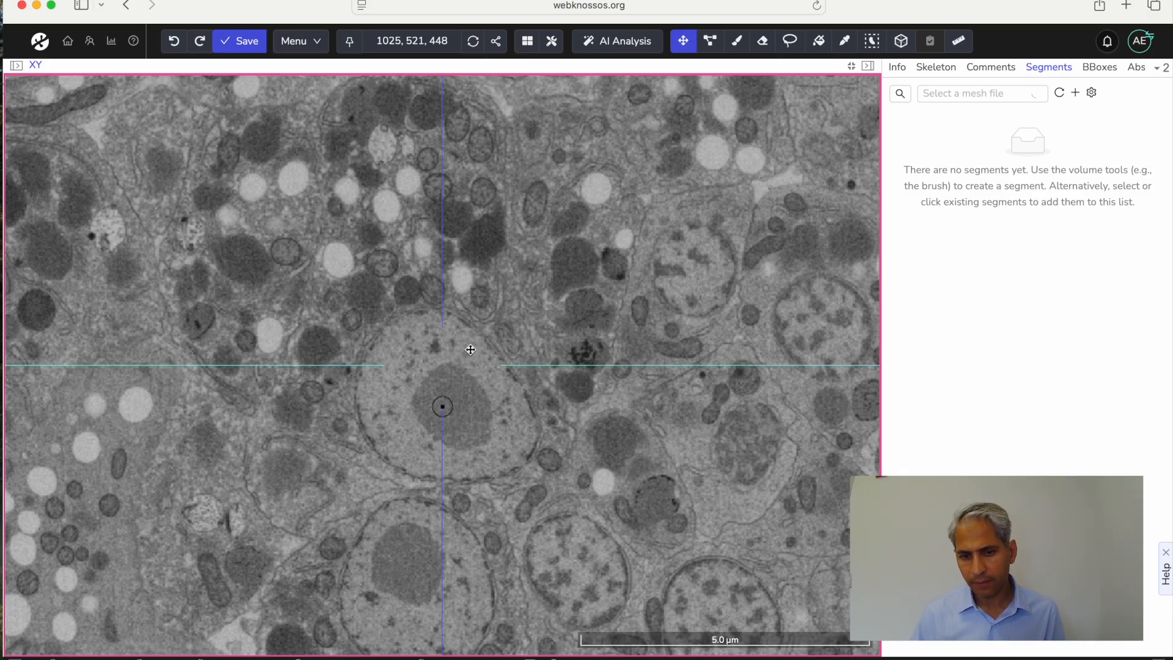
{"action": "scroll", "coordinate": [470, 349], "scroll_direction": "down", "scroll_amount": 12}
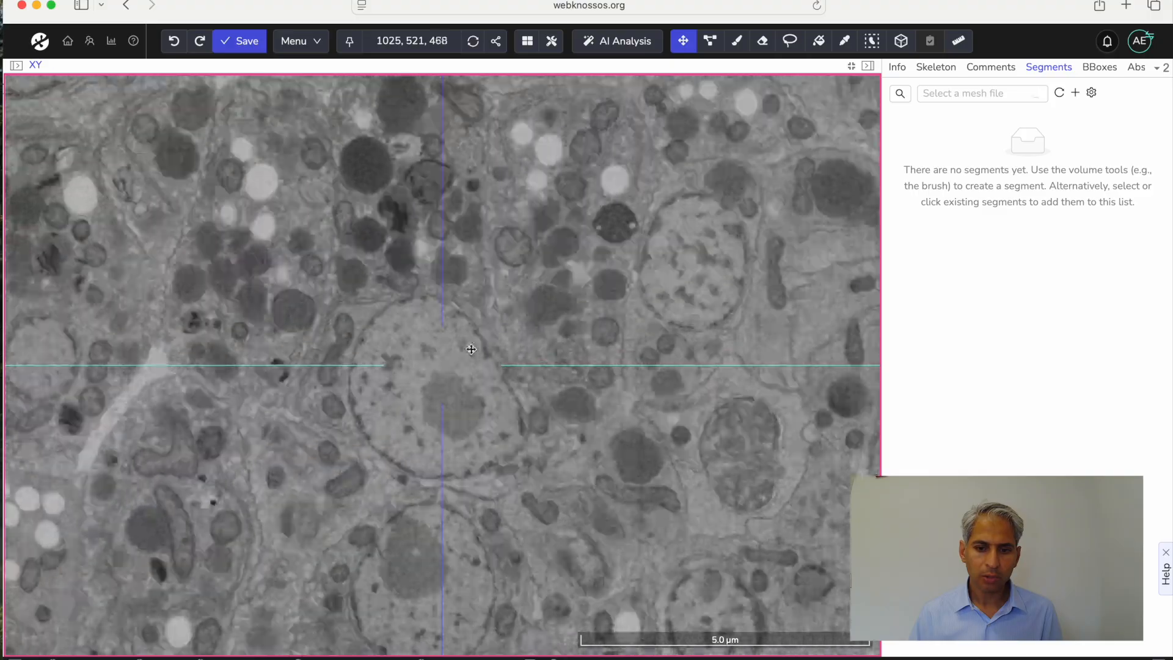
{"action": "scroll", "coordinate": [470, 347], "scroll_direction": "up", "scroll_amount": 20}
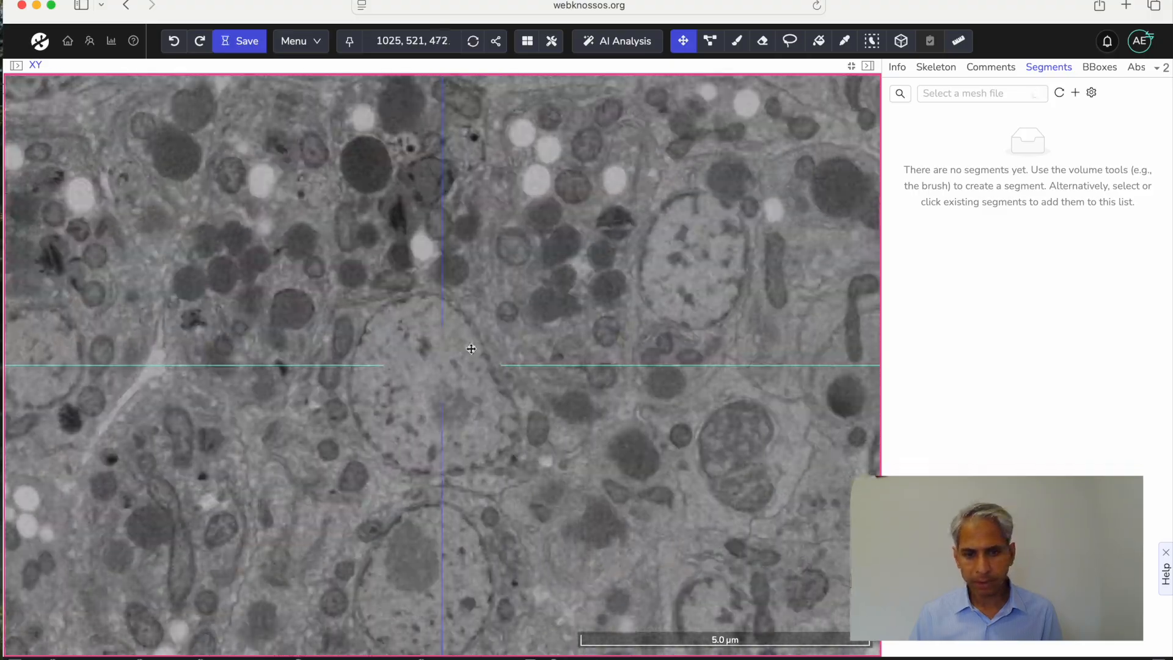
{"action": "scroll", "coordinate": [471, 348], "scroll_direction": "down", "scroll_amount": 20}
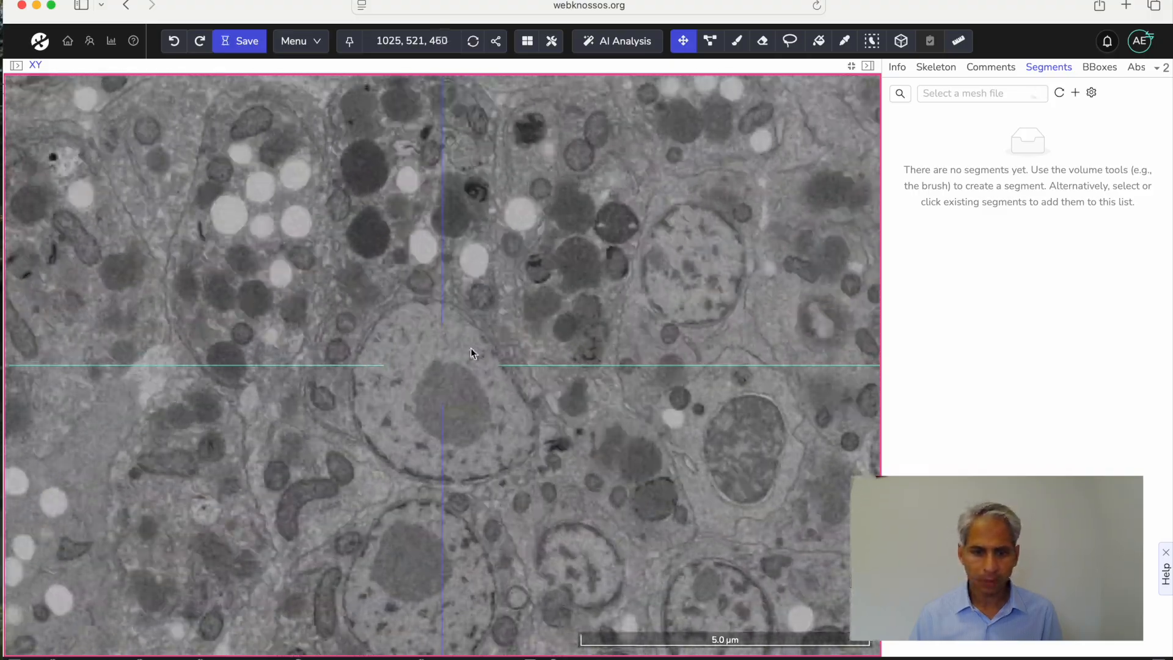
{"action": "scroll", "coordinate": [412, 366], "scroll_direction": "down", "scroll_amount": 14}
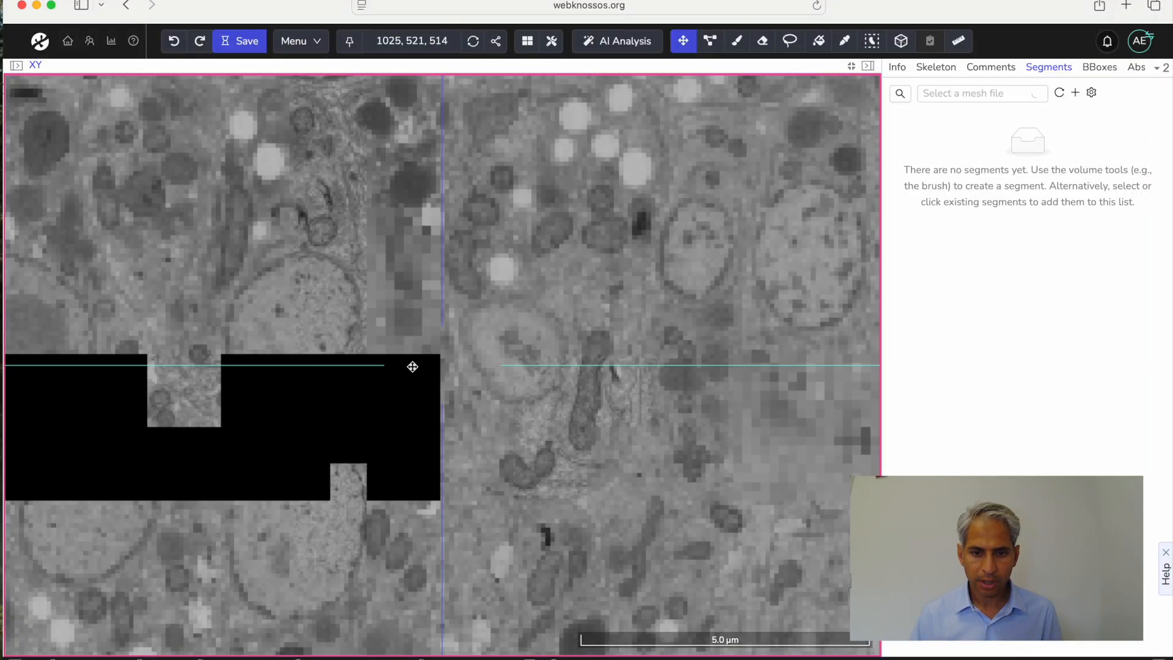
{"action": "scroll", "coordinate": [412, 366], "scroll_direction": "down", "scroll_amount": 2}
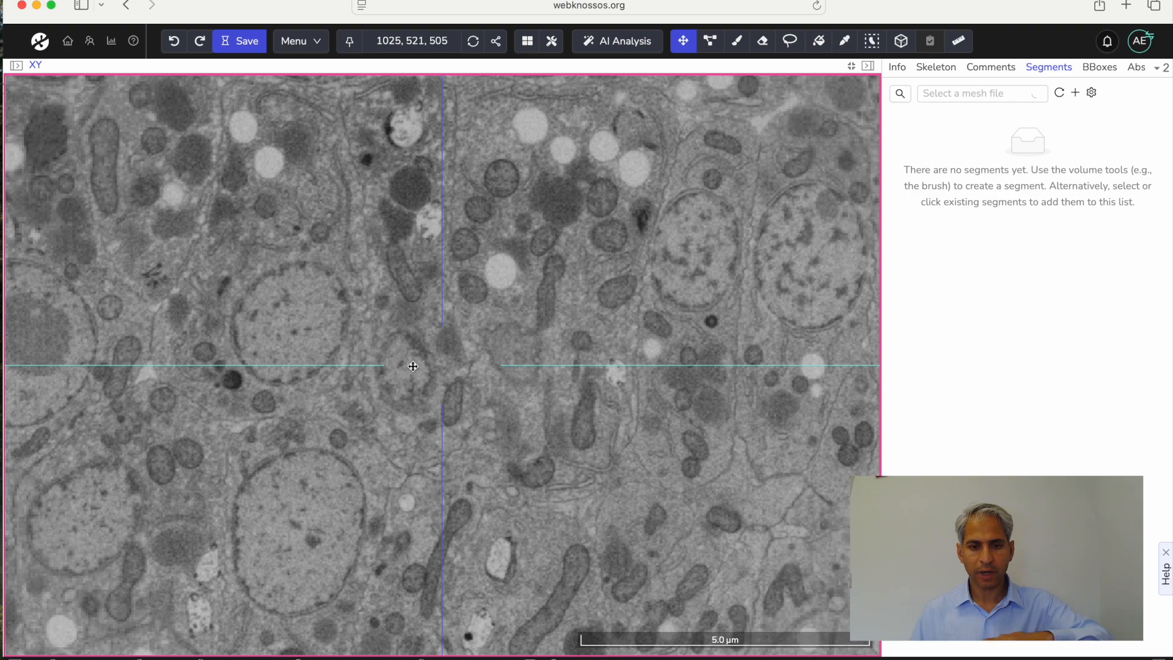
{"action": "scroll", "coordinate": [414, 366], "scroll_direction": "up", "scroll_amount": 20}
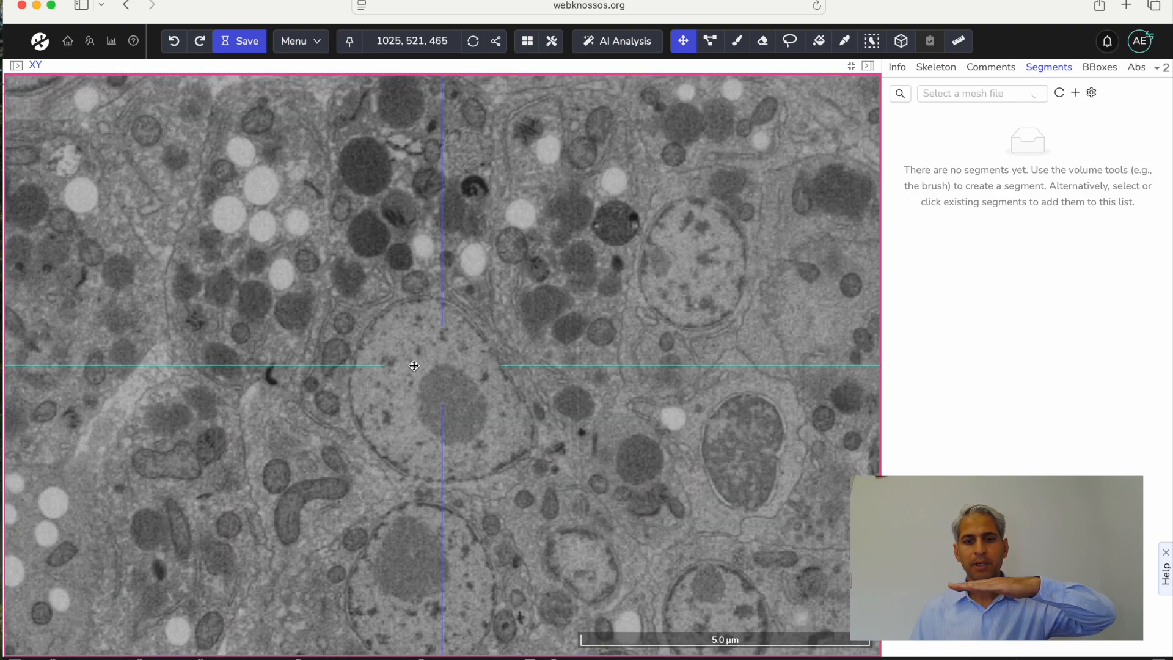
{"action": "scroll", "coordinate": [415, 365], "scroll_direction": "up", "scroll_amount": 9}
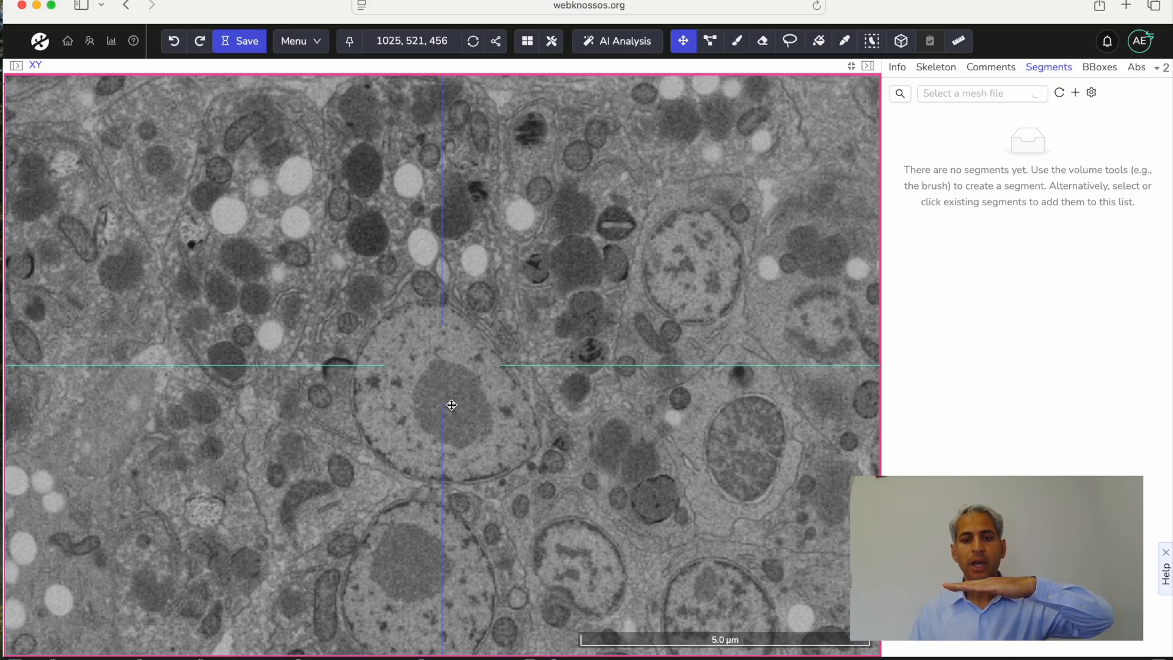
{"action": "scroll", "coordinate": [450, 405], "scroll_direction": "up", "scroll_amount": 20}
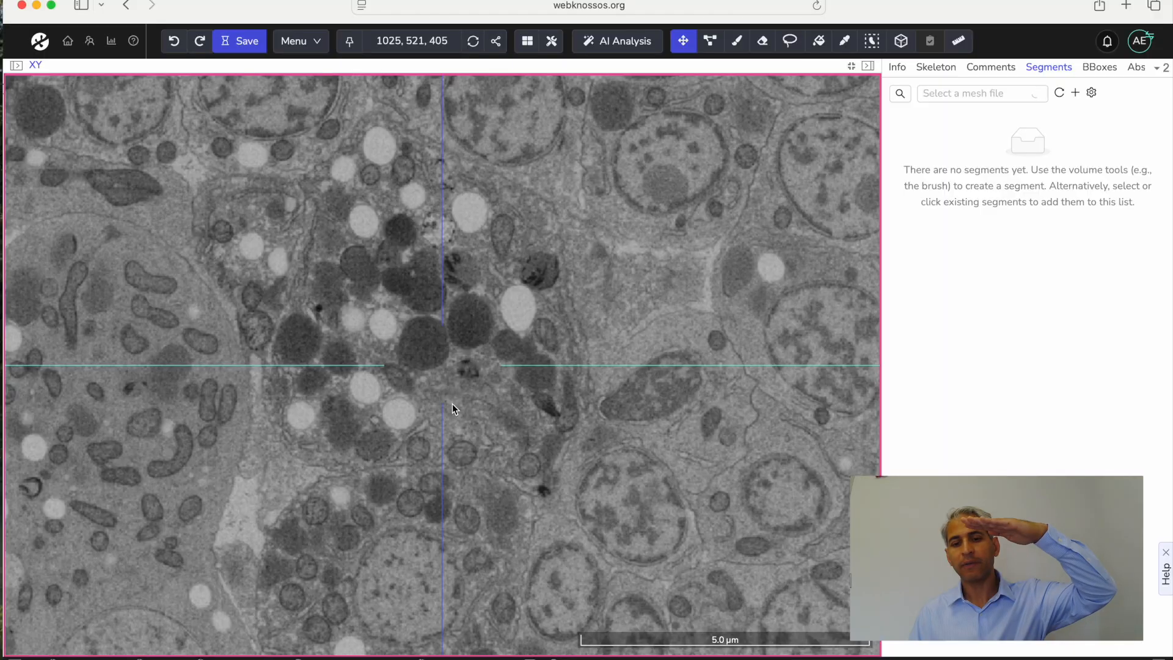
{"action": "scroll", "coordinate": [453, 405], "scroll_direction": "down", "scroll_amount": 20}
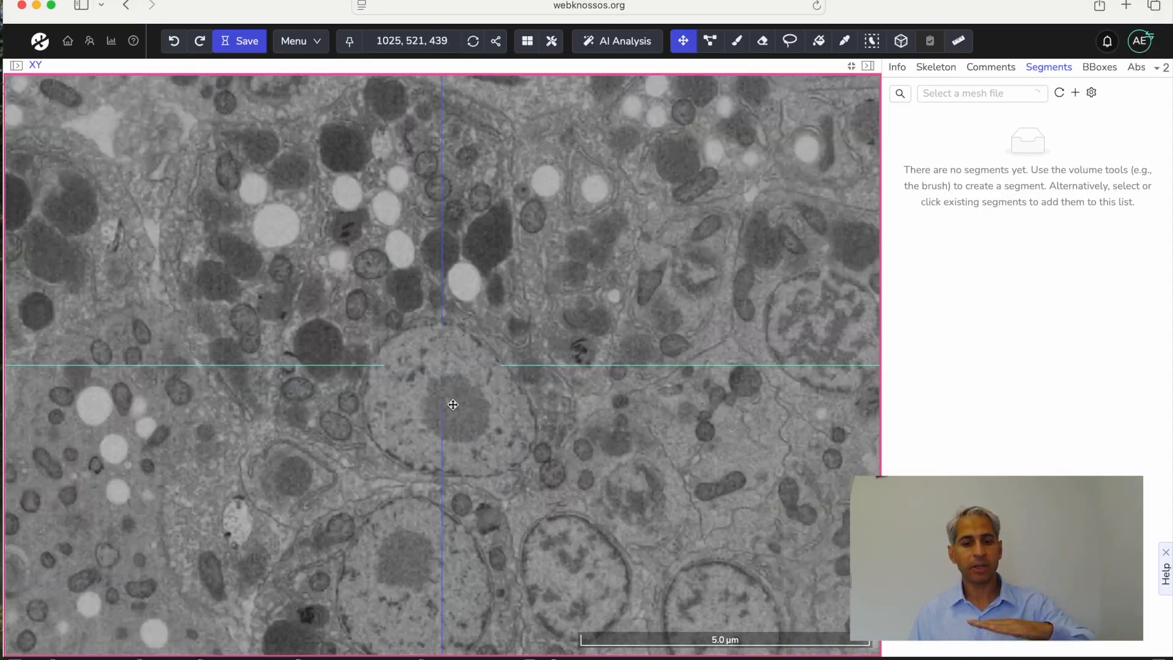
{"action": "scroll", "coordinate": [453, 404], "scroll_direction": "down", "scroll_amount": 17}
{"action": "left_click_drag", "start_coordinate": [445, 359], "coordinate": [447, 326]}
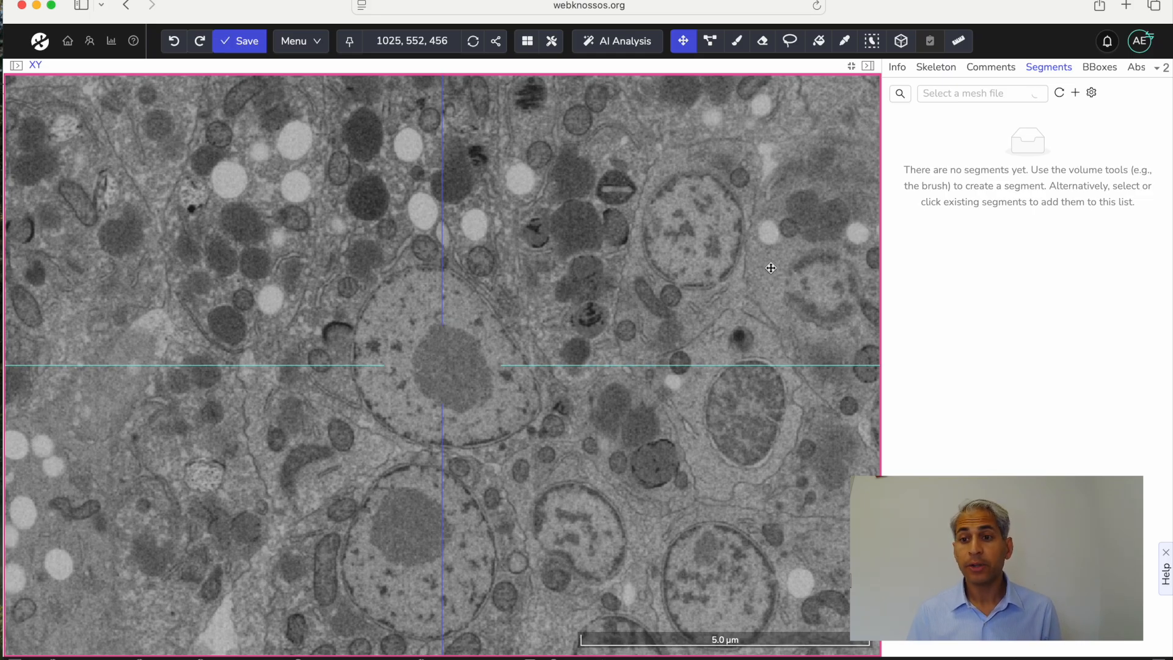
Try segmenting the Earpa nucleus at slice 456 with the AI Quick Select tool, and undo the segmentation.
{"action": "left_click", "coordinate": [873, 45]}
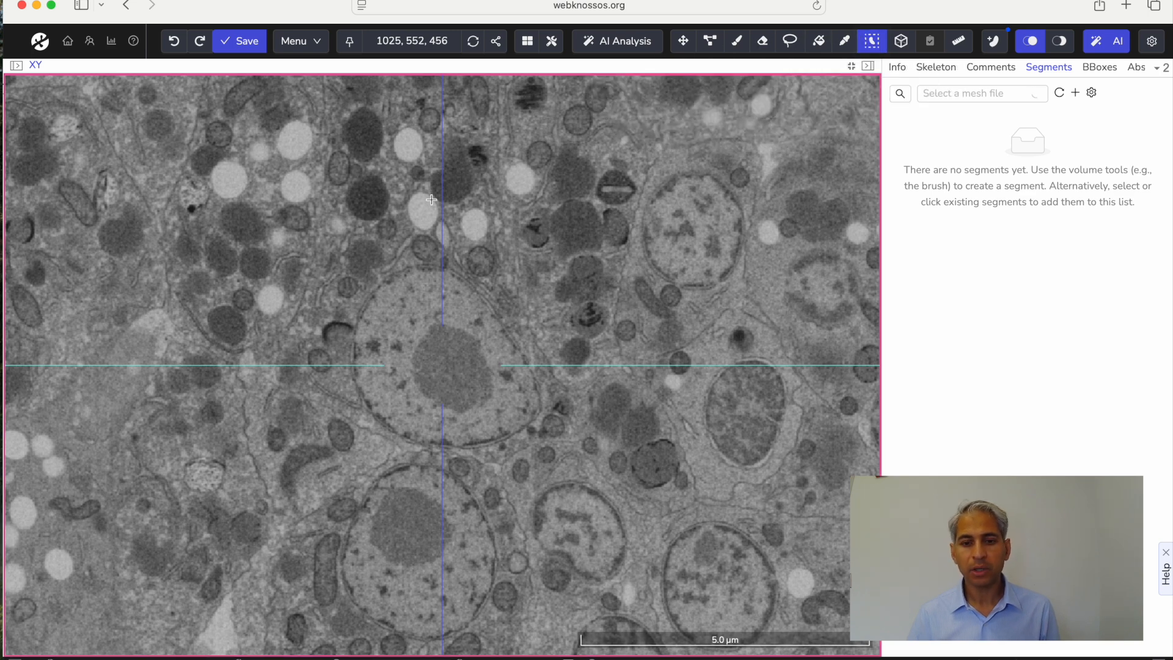
{"action": "left_click", "coordinate": [419, 295]}
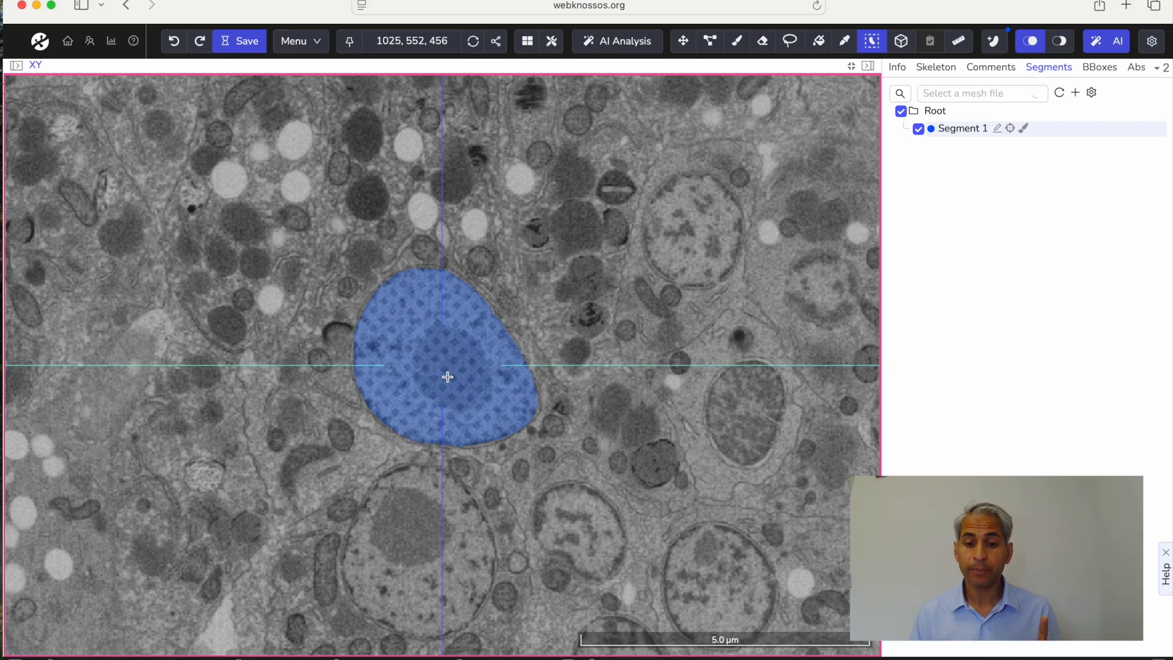
{"action": "left_click", "coordinate": [176, 44]}
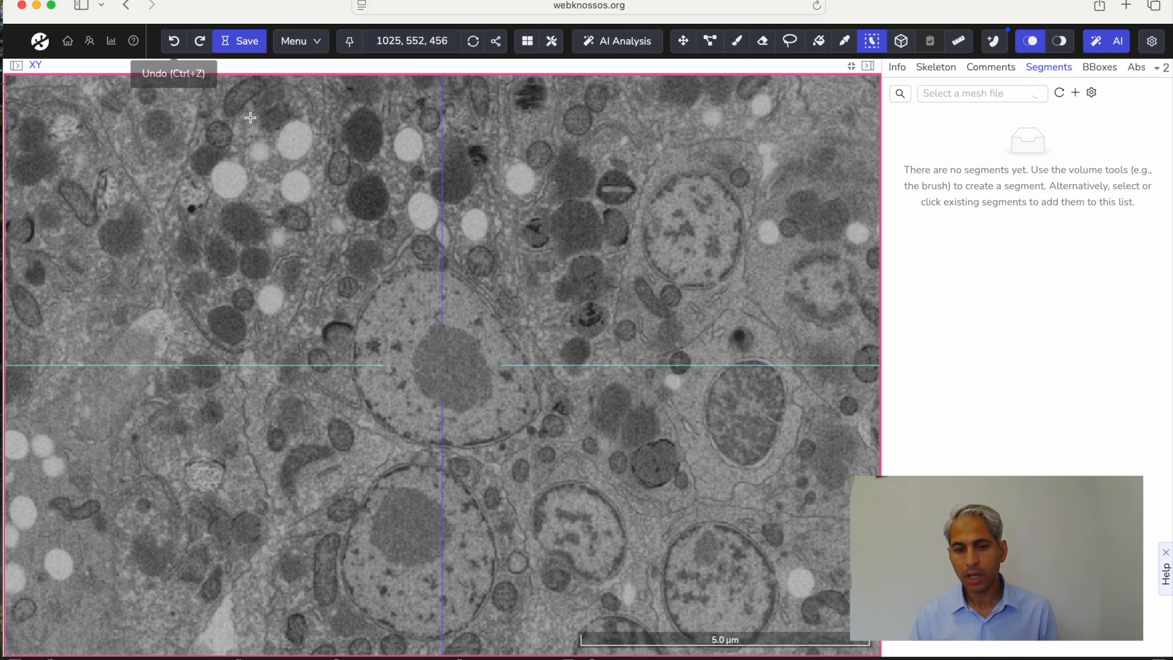
Try outlining the Earpa nucleus by hand with the Lasso (Trace) tool at slice 456, and undo the traced area.
{"action": "left_click", "coordinate": [788, 42]}
{"action": "left_click", "coordinate": [408, 274]}
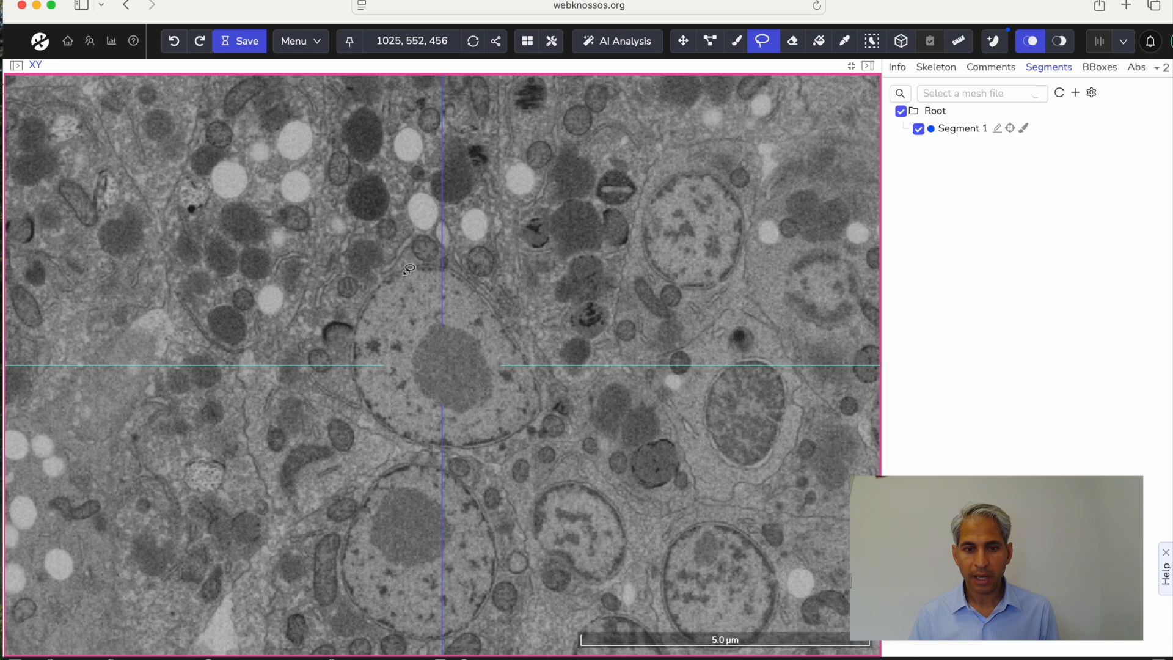
{"action": "mouse_move", "coordinate": [400, 275]}
{"action": "left_mouse_down"}
{"action": "mouse_move", "coordinate": [360, 336]}
{"action": "mouse_move", "coordinate": [379, 415]}
{"action": "mouse_move", "coordinate": [419, 437]}
{"action": "mouse_move", "coordinate": [484, 446]}
{"action": "mouse_move", "coordinate": [537, 410]}
{"action": "mouse_move", "coordinate": [537, 367]}
{"action": "mouse_move", "coordinate": [498, 313]}
{"action": "mouse_move", "coordinate": [462, 281]}
{"action": "mouse_move", "coordinate": [406, 274]}
{"action": "left_mouse_up"}
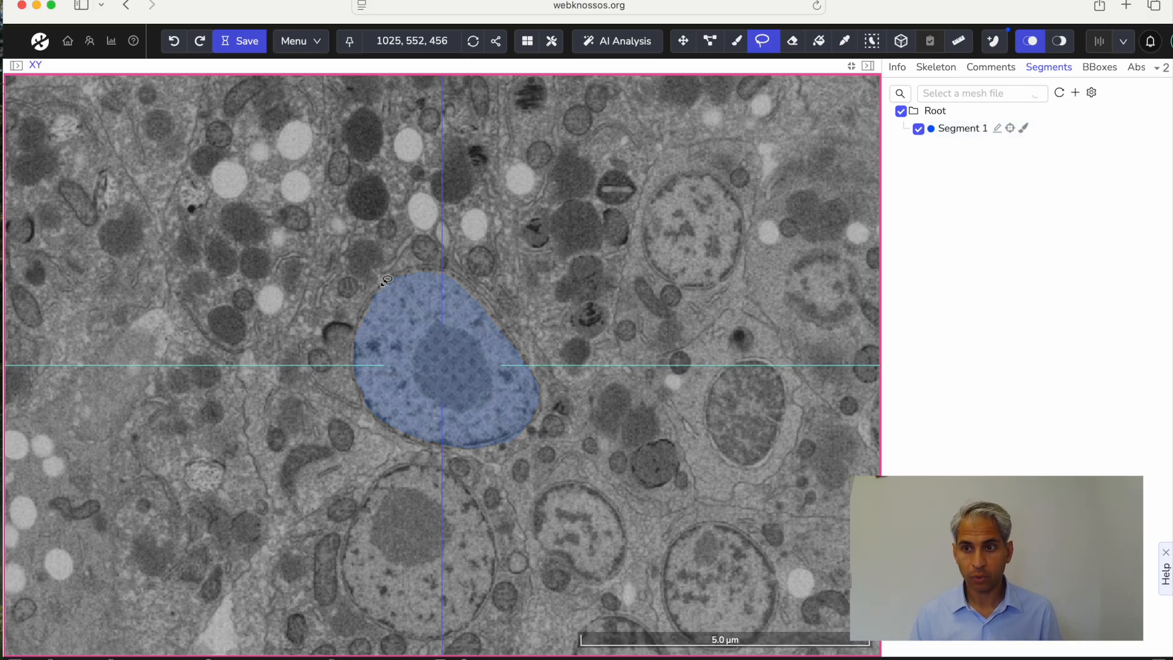
{"action": "left_click", "coordinate": [176, 43]}
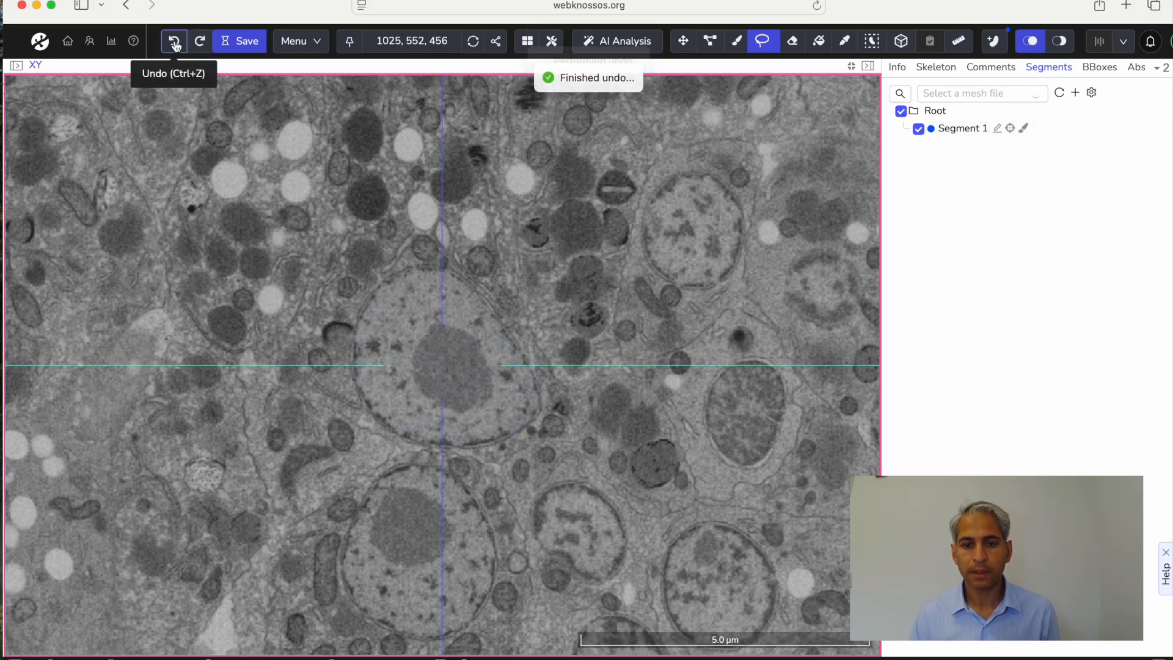
{"action": "left_click", "coordinate": [176, 45]}
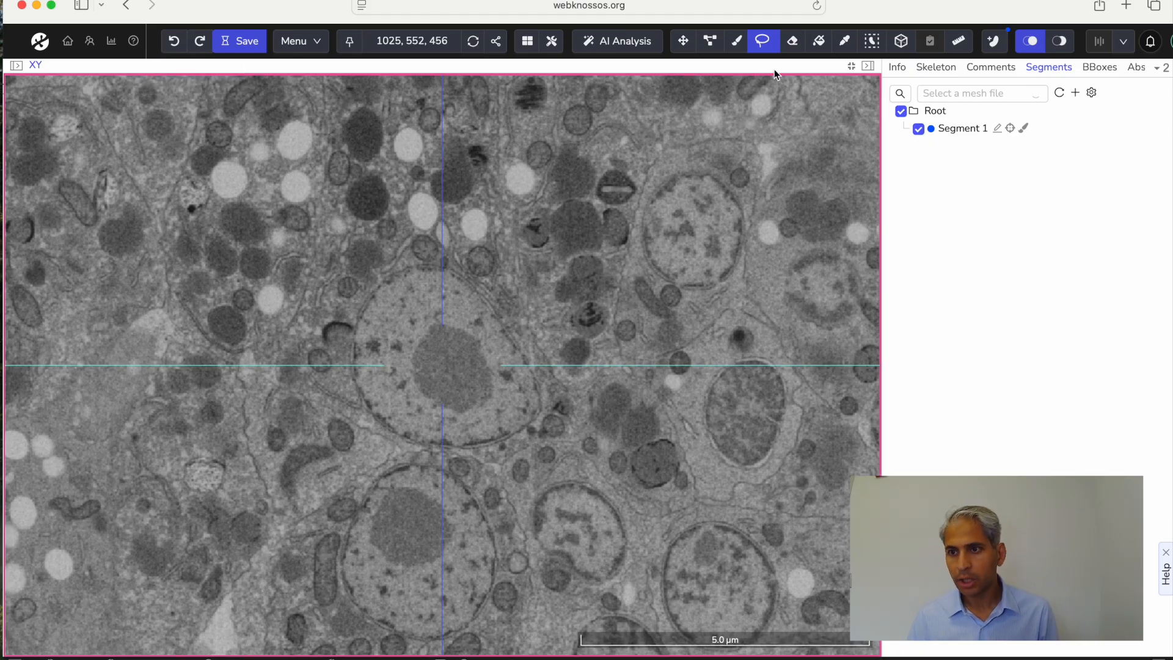
Activate the AI Quick Select tool and create a new segment group under Root.
{"action": "left_click", "coordinate": [872, 42]}
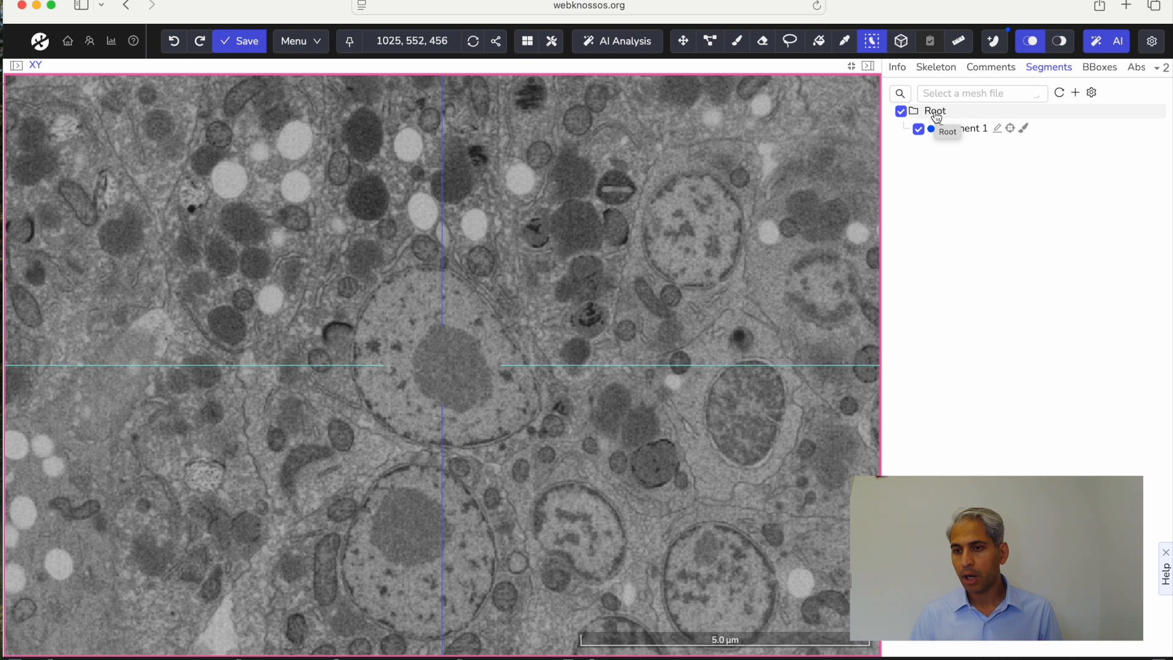
{"action": "right_click", "coordinate": [937, 115]}
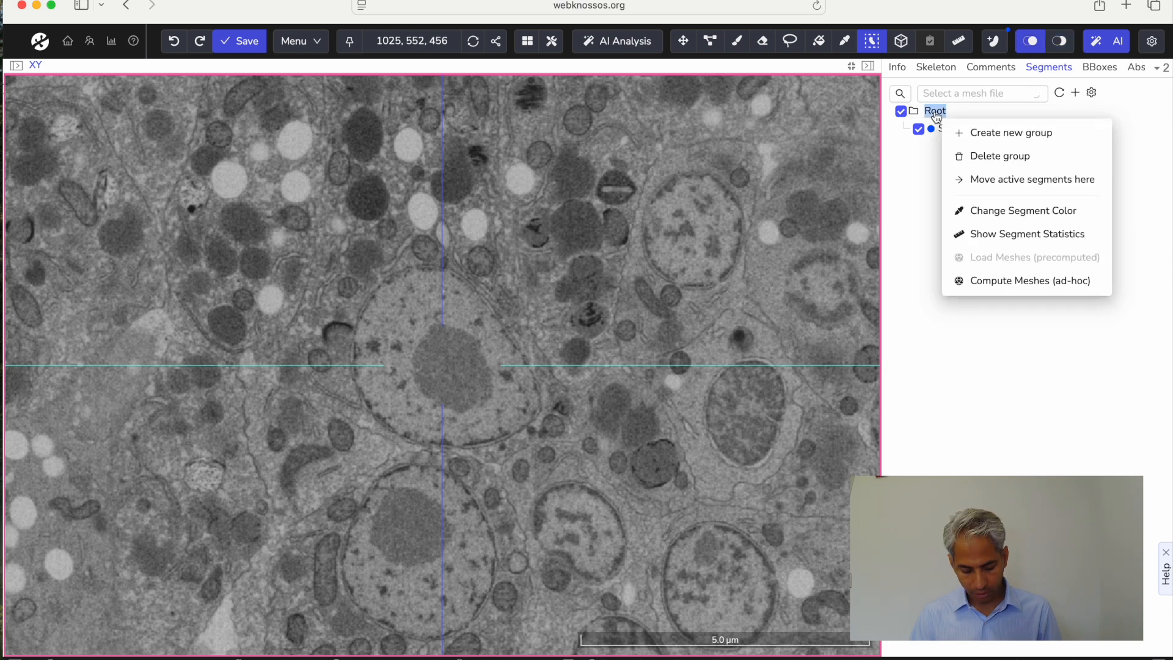
{"action": "left_click", "coordinate": [983, 135]}
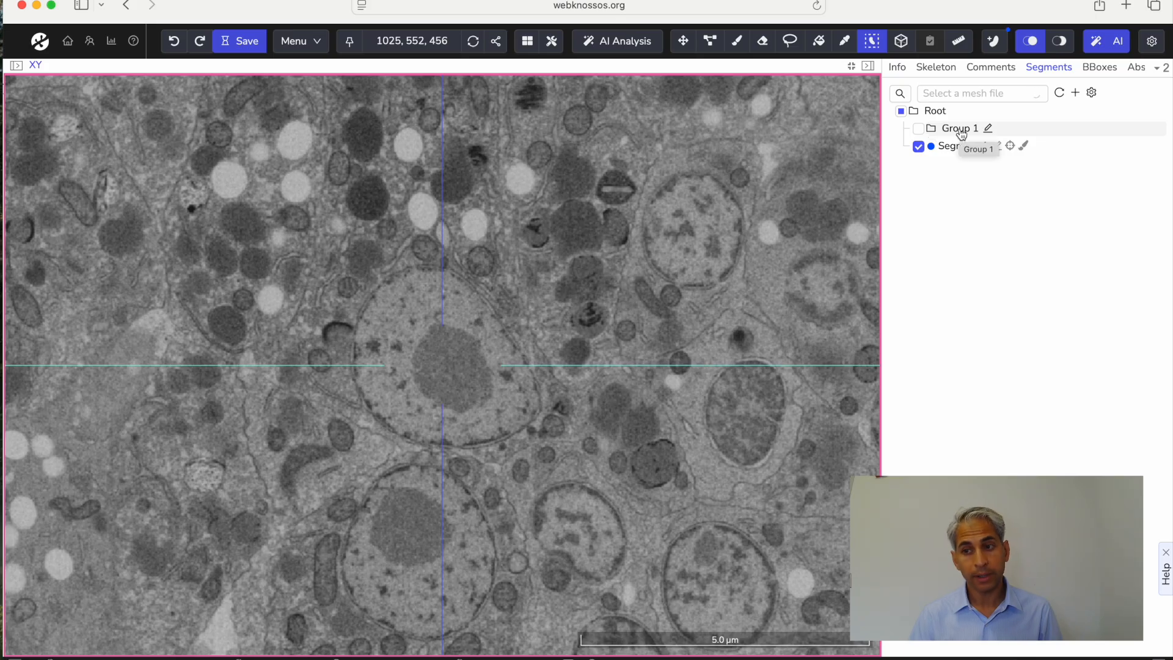
Rename the new segment group under Root as Earpa.
{"action": "left_click", "coordinate": [990, 132]}
{"action": "key", "text": "BackSpace"}
{"action": "key", "text": "BackSpace"}
{"action": "key", "text": "BackSpace"}
{"action": "key", "text": "BackSpace"}
{"action": "key", "text": "BackSpace"}
{"action": "key", "text": "BackSpace"}
{"action": "key", "text": "BackSpace"}
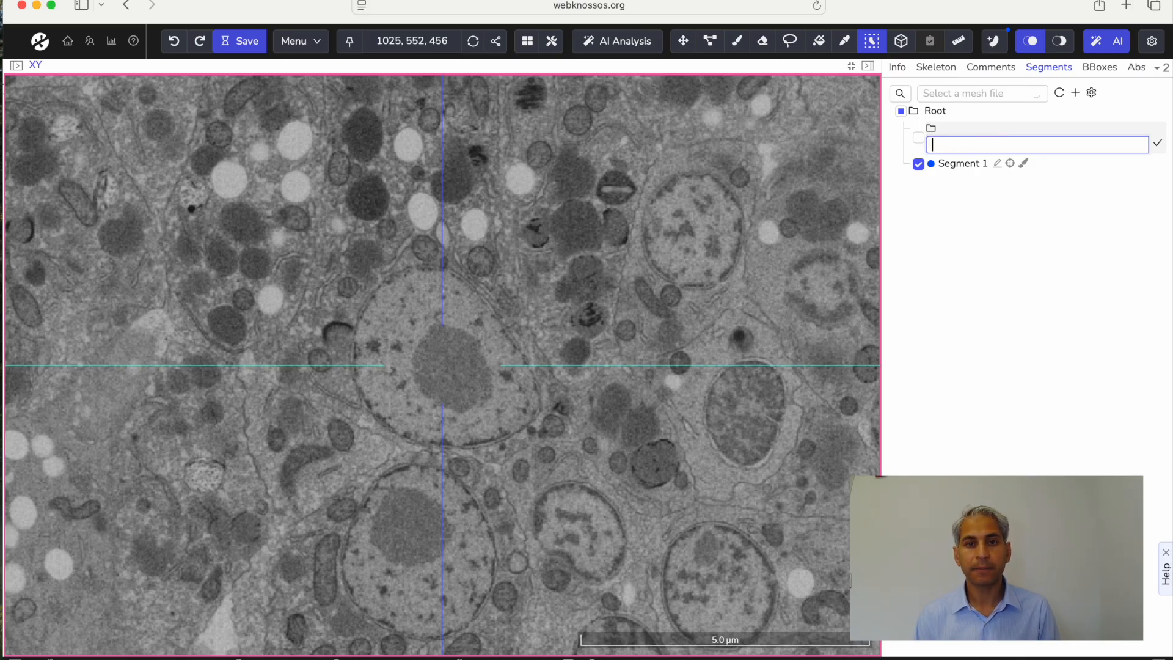
{"action": "type", "text": "Ea"}
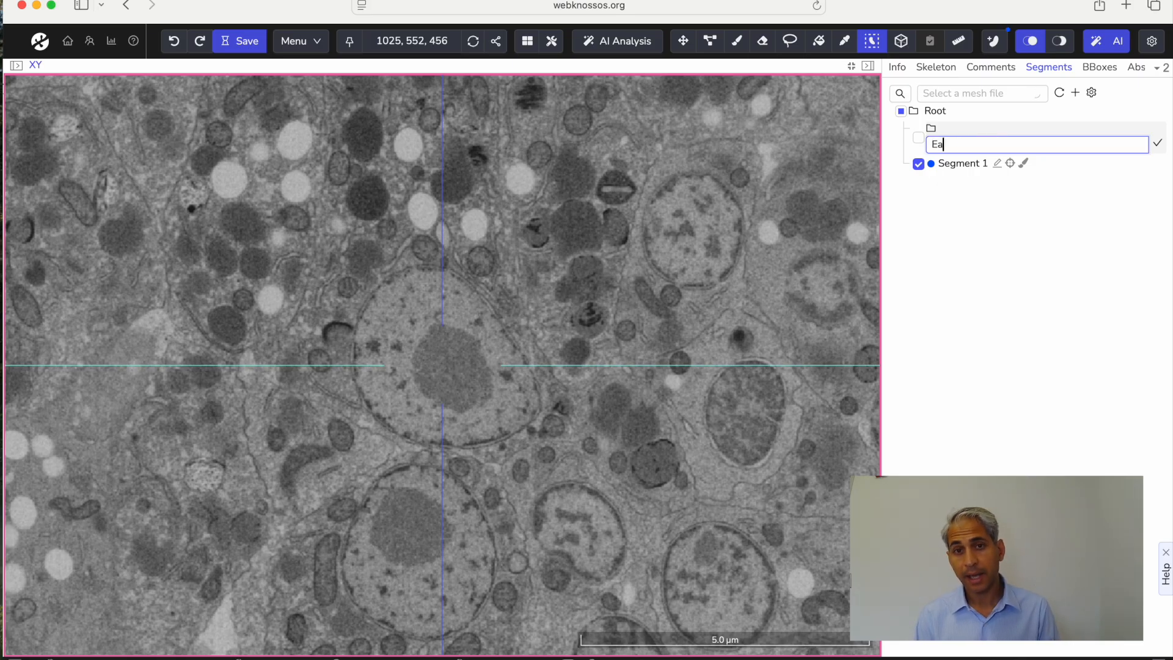
{"action": "type", "text": "rpa"}
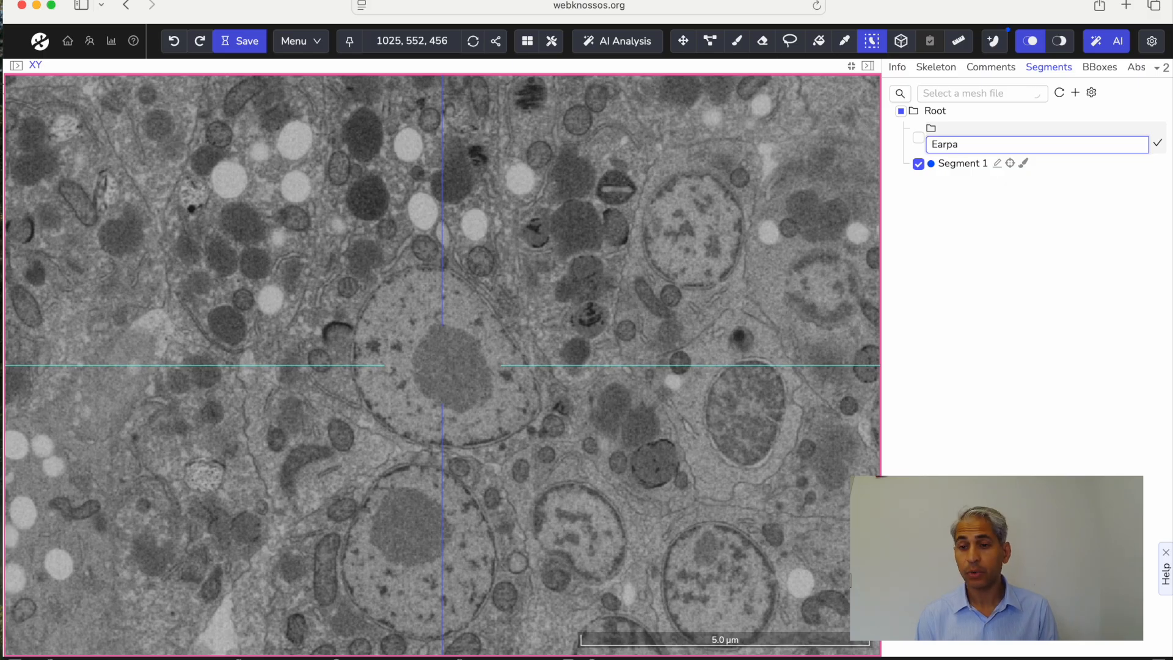
{"action": "key", "text": "Return"}
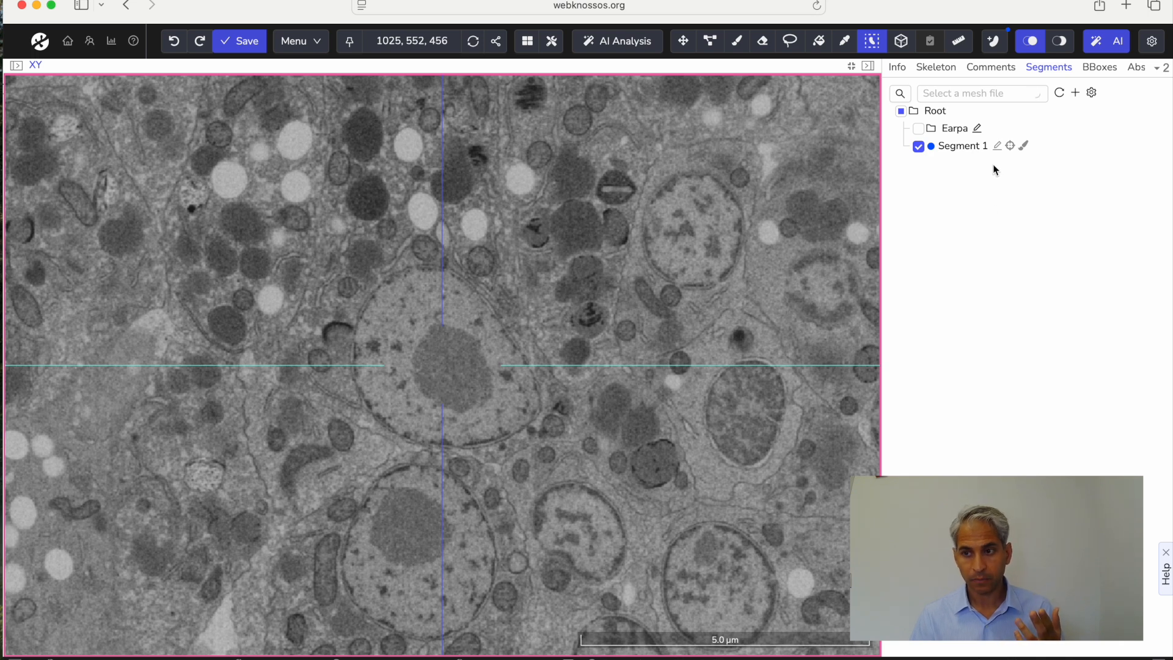
Rename the existing segment under Root as Nucleus.
{"action": "left_click", "coordinate": [998, 147]}
{"action": "key", "text": "BackSpace"}
{"action": "key", "text": "BackSpace"}
{"action": "key", "text": "BackSpace"}
{"action": "key", "text": "BackSpace"}
{"action": "key", "text": "BackSpace"}
{"action": "key", "text": "BackSpace"}
{"action": "key", "text": "BackSpace"}
{"action": "key", "text": "BackSpace"}
{"action": "key", "text": "BackSpace"}
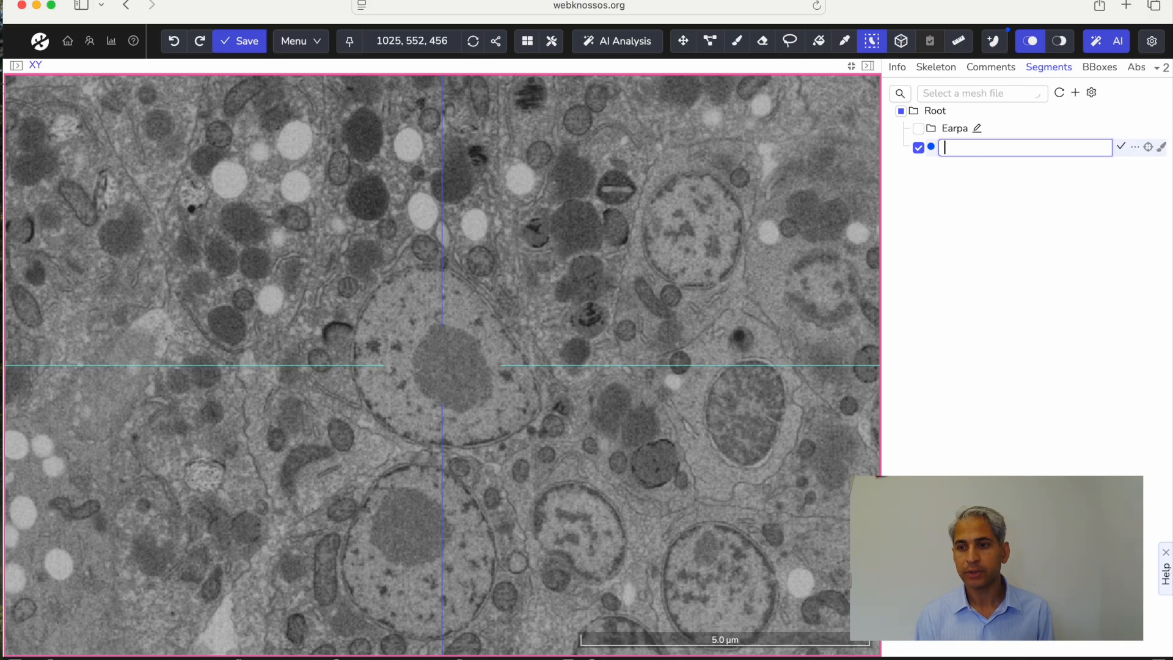
{"action": "type", "text": "Nucleus"}
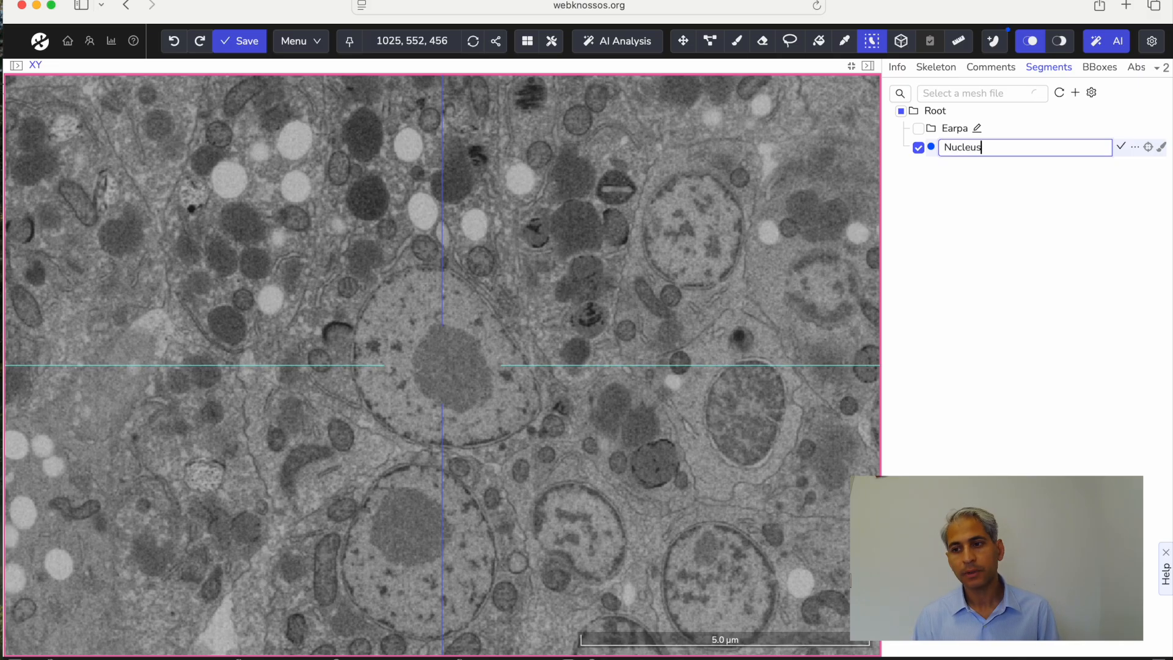
{"action": "key", "text": "Return"}
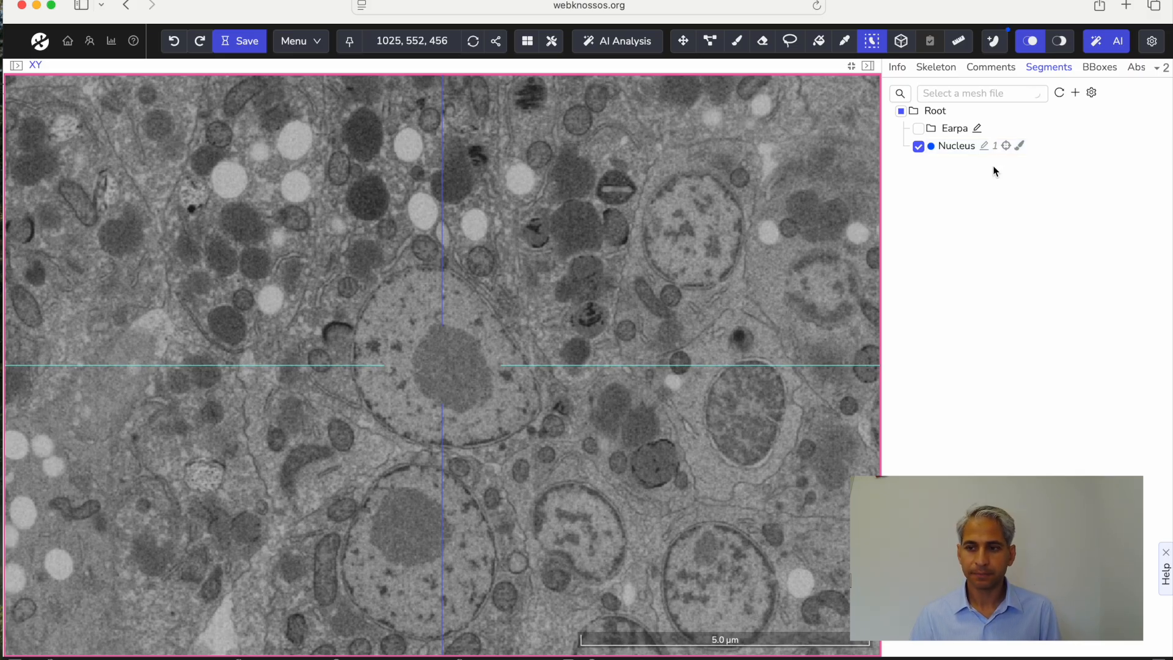
Try to move the active segments into the Earpa group while the group itself is selected.
{"action": "left_click", "coordinate": [956, 134]}
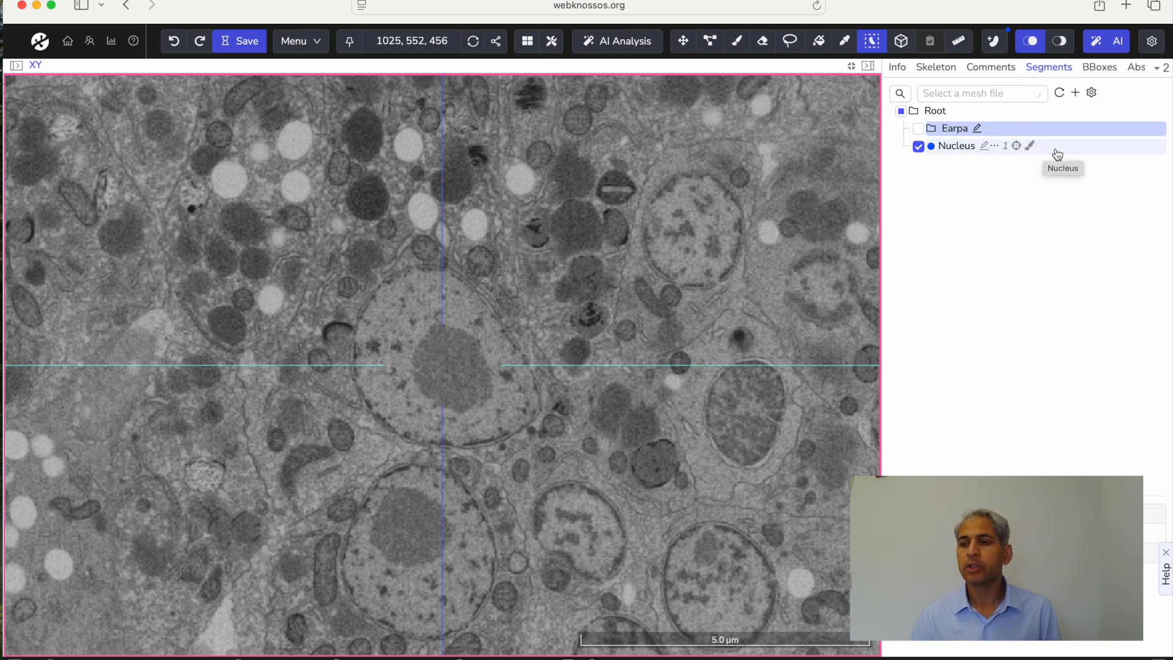
{"action": "right_click", "coordinate": [956, 136]}
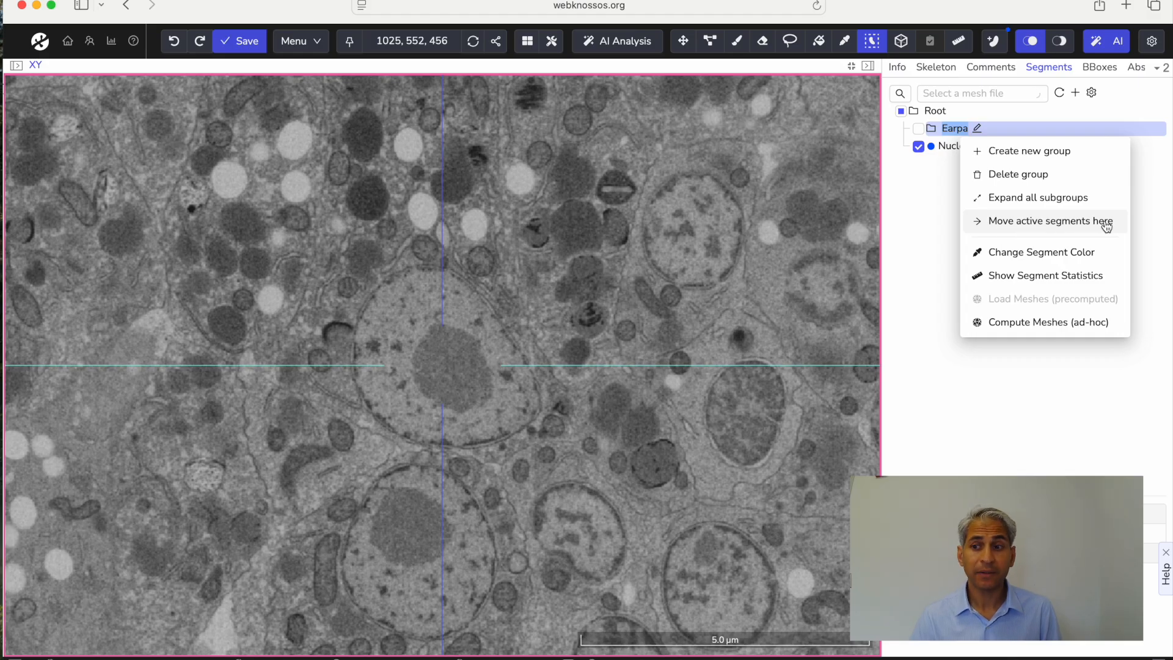
{"action": "left_click", "coordinate": [928, 200]}
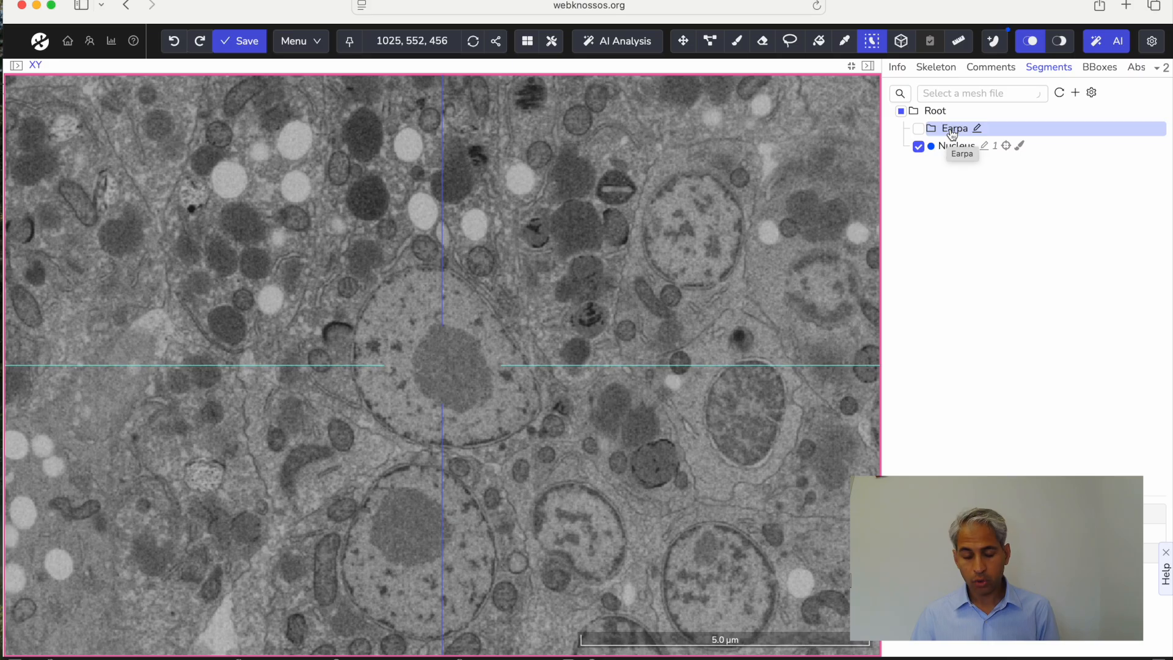
{"action": "right_click", "coordinate": [952, 134]}
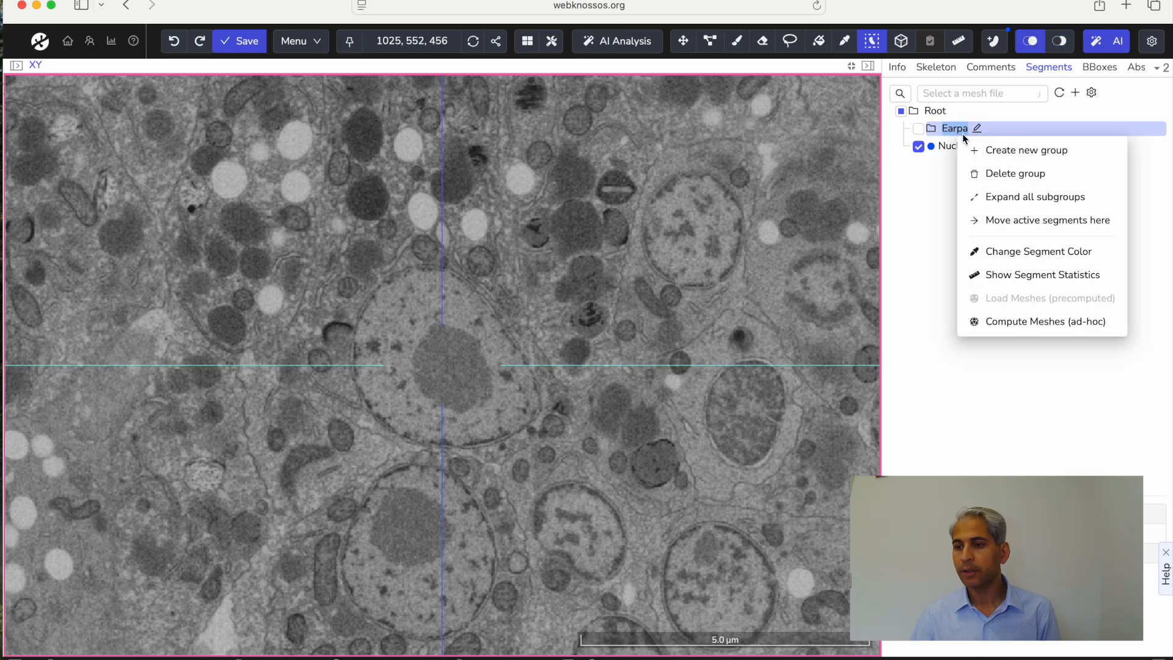
{"action": "left_click", "coordinate": [999, 221]}
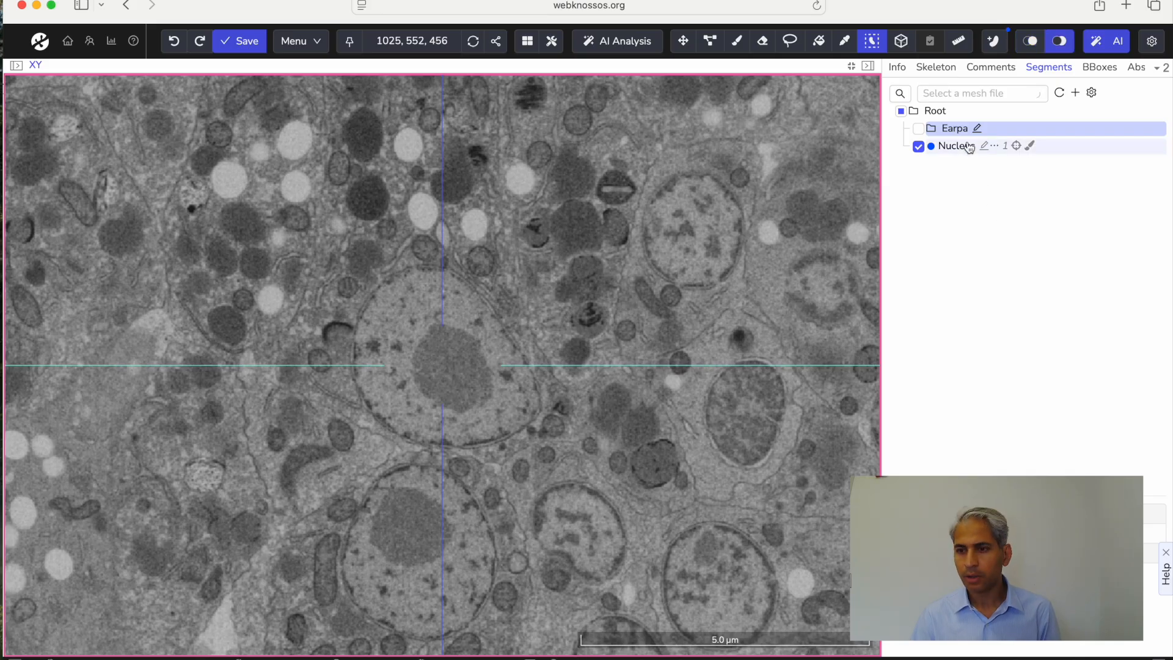
{"action": "right_click", "coordinate": [955, 127]}
{"action": "left_click", "coordinate": [912, 134]}
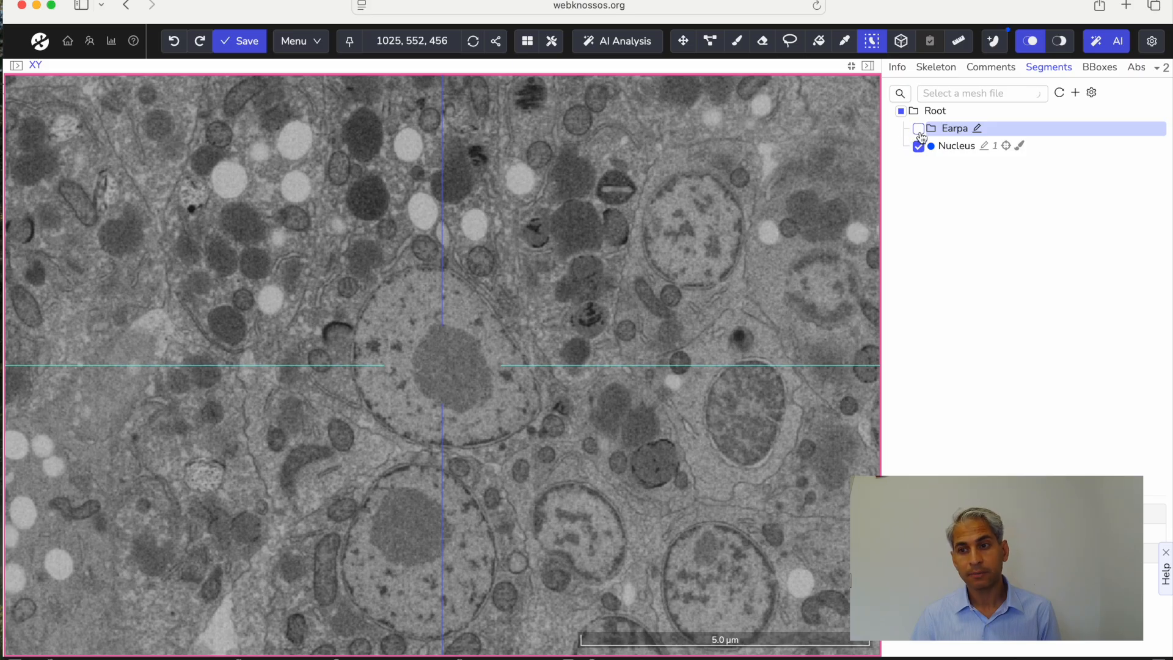
{"action": "right_click", "coordinate": [956, 130]}
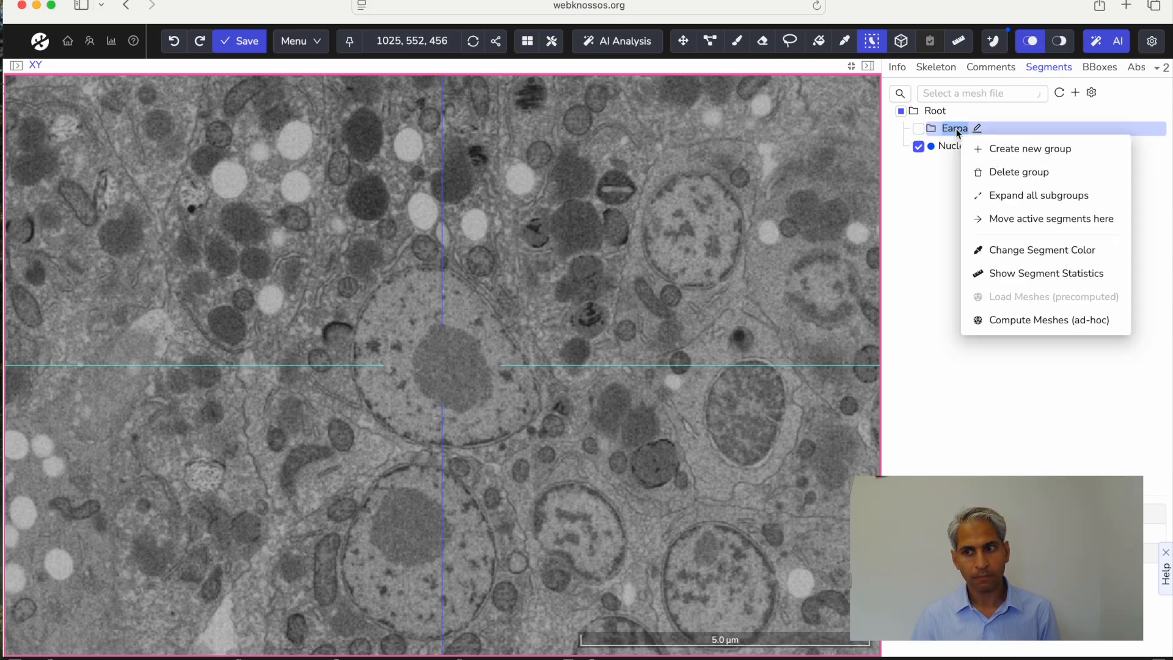
{"action": "left_click", "coordinate": [1031, 220]}
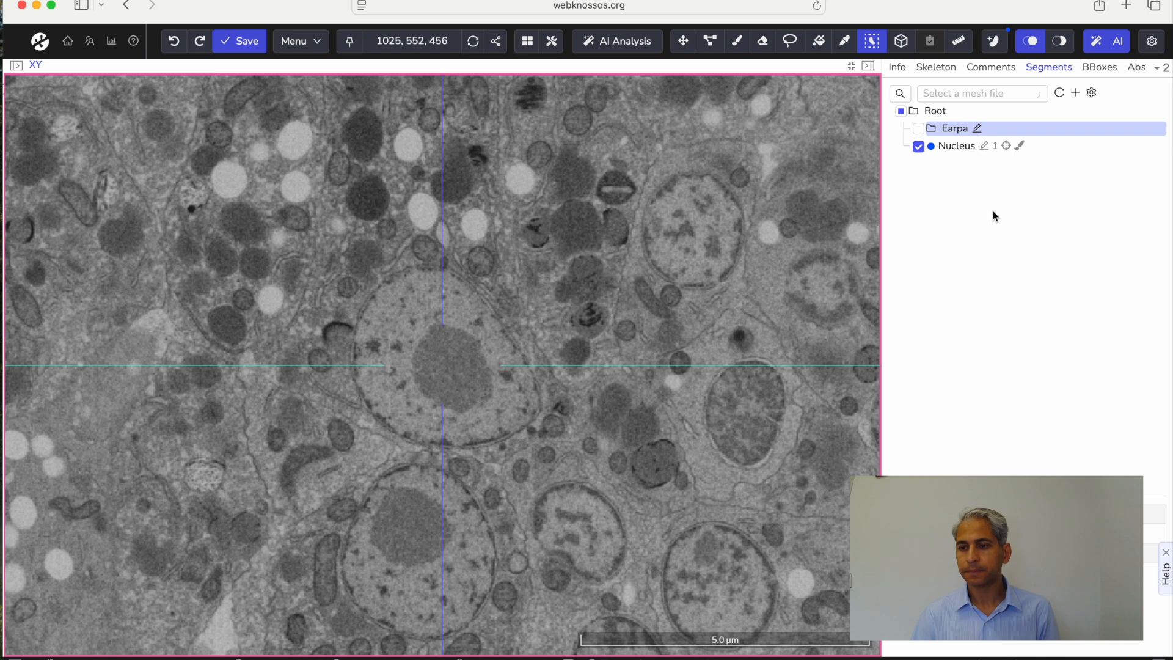
Select the Nucleus segment and move it into the Earpa group, and undo the move.
{"action": "left_click", "coordinate": [960, 146]}
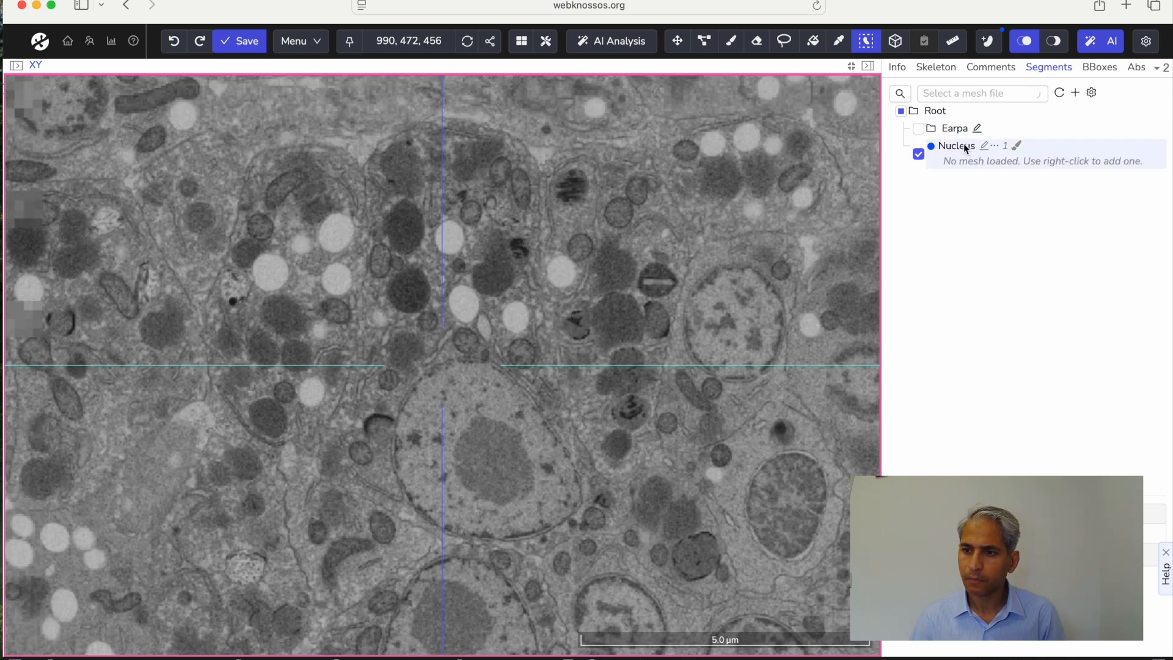
{"action": "mouse_move", "coordinate": [1017, 147]}
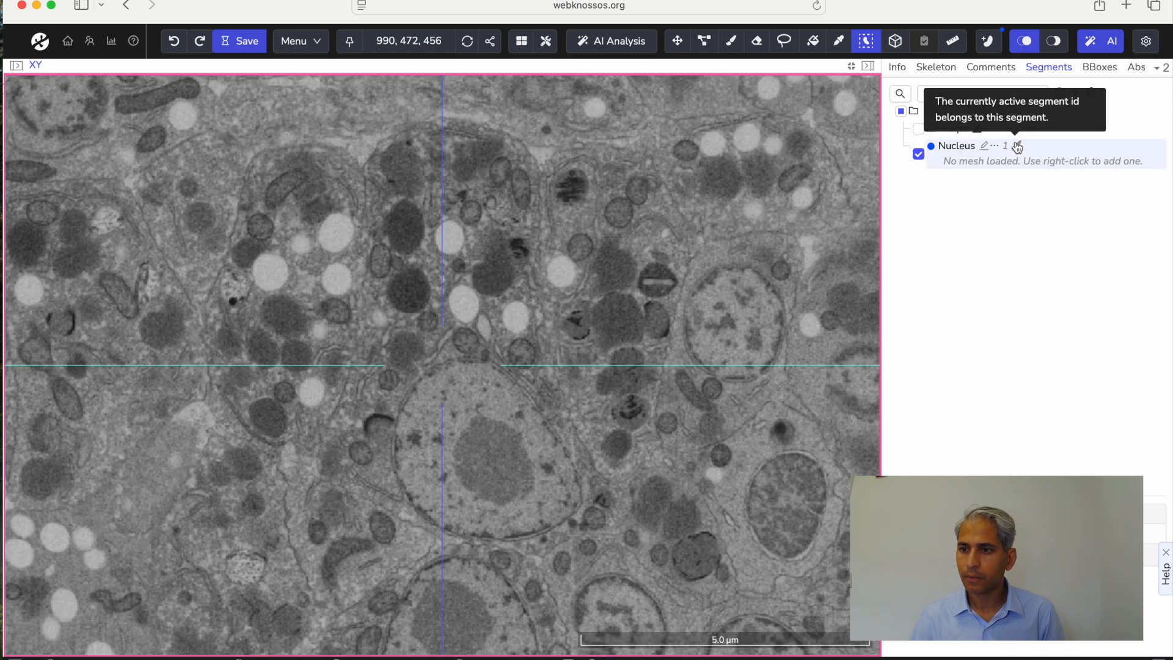
{"action": "right_click", "coordinate": [955, 136]}
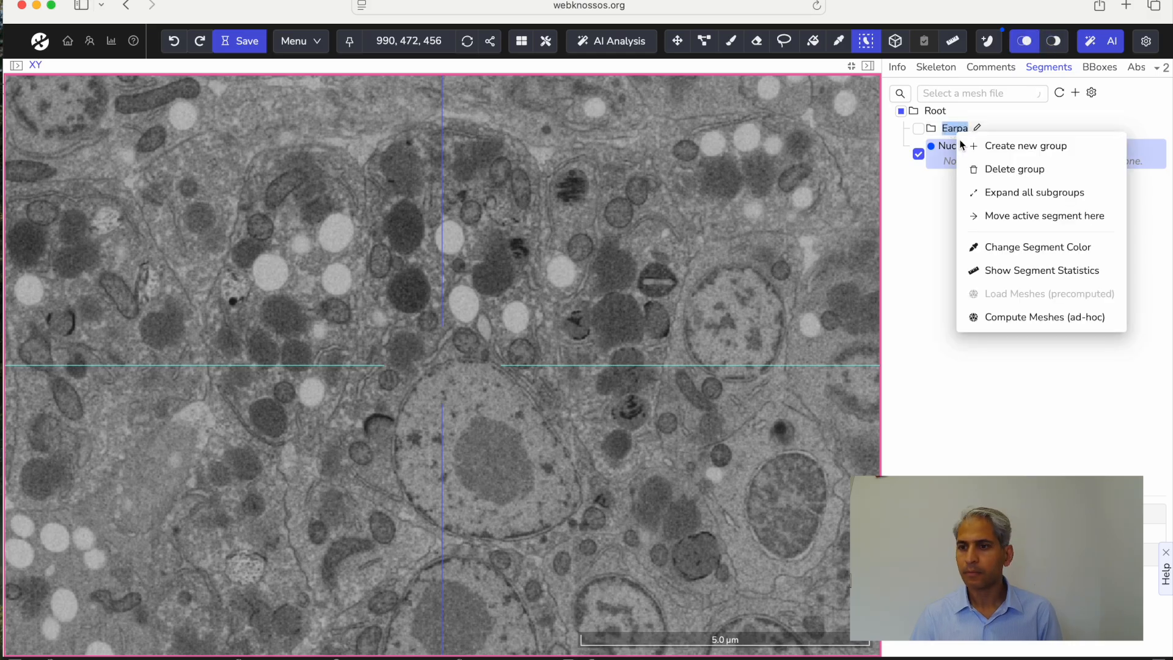
{"action": "left_click", "coordinate": [998, 218]}
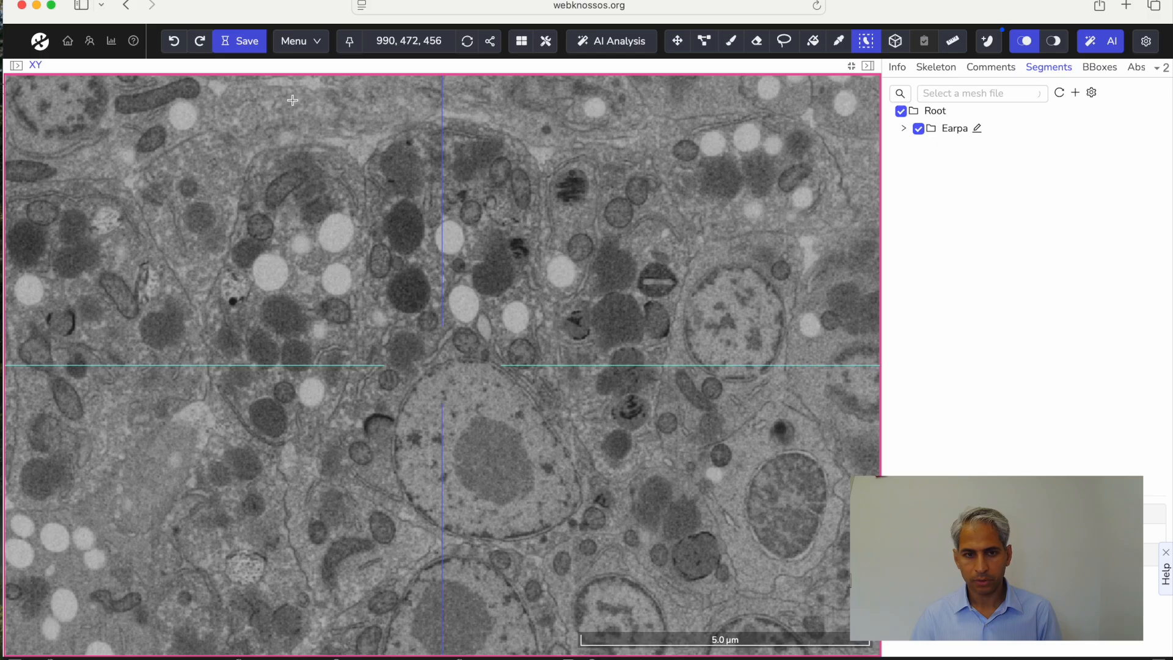
{"action": "left_click", "coordinate": [174, 41]}
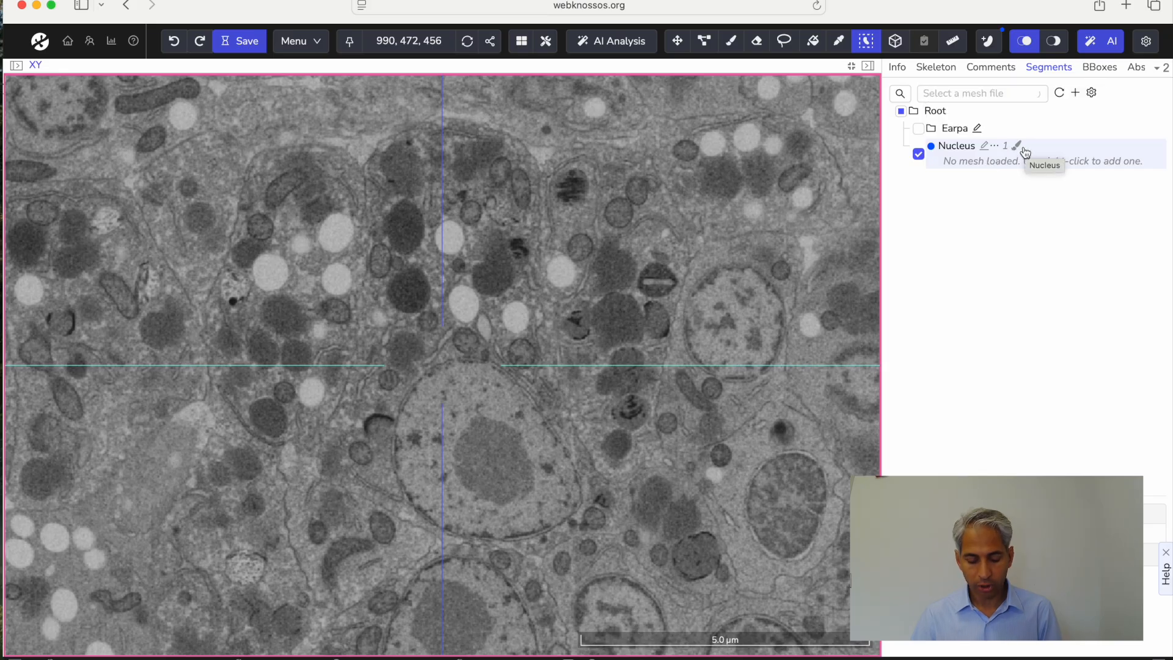
Move the selected Nucleus segment into the Earpa group and expand the group to show its contents.
{"action": "left_click", "coordinate": [968, 146]}
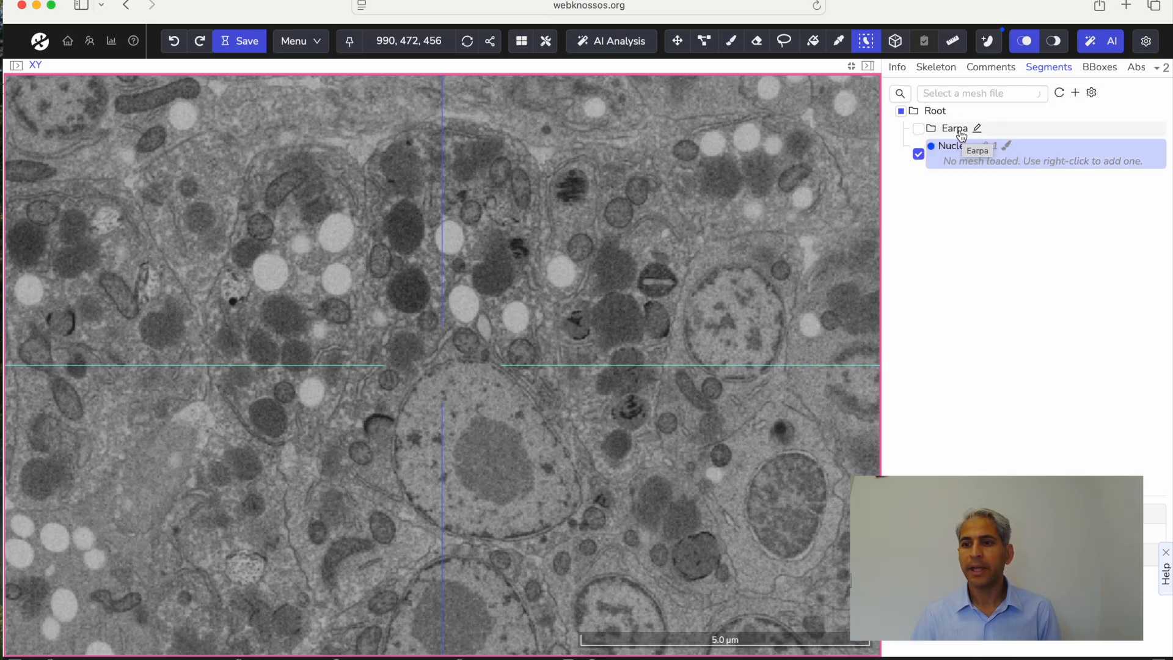
{"action": "key", "text": "ctrl"}
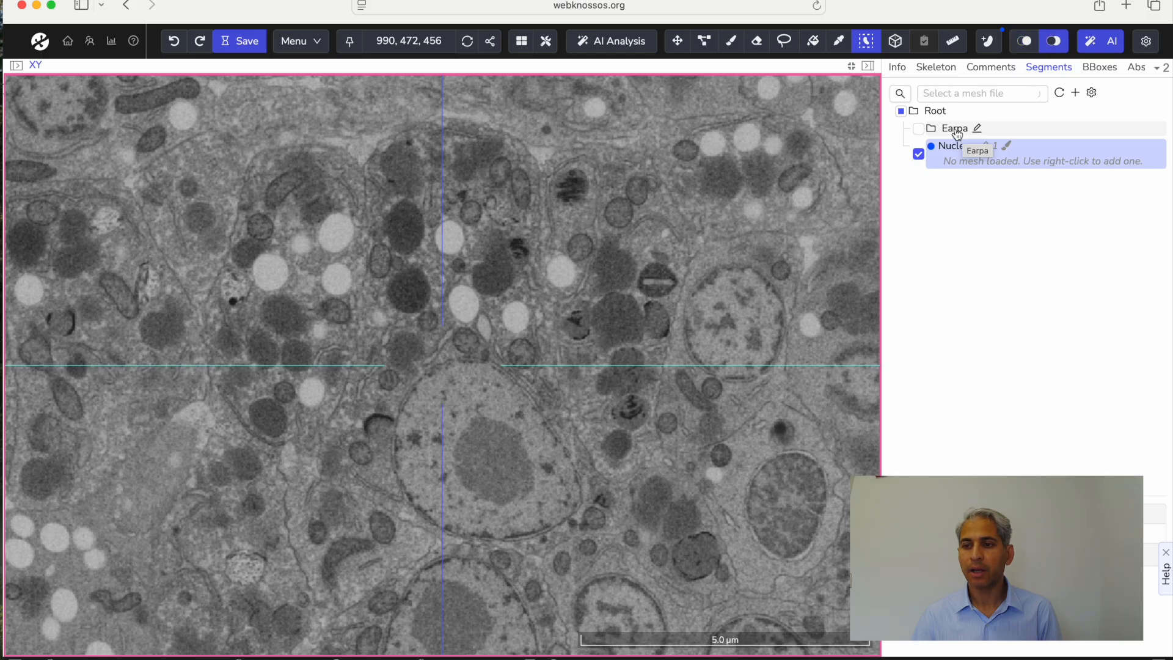
{"action": "left_click", "coordinate": [957, 133], "text": "ctrl"}
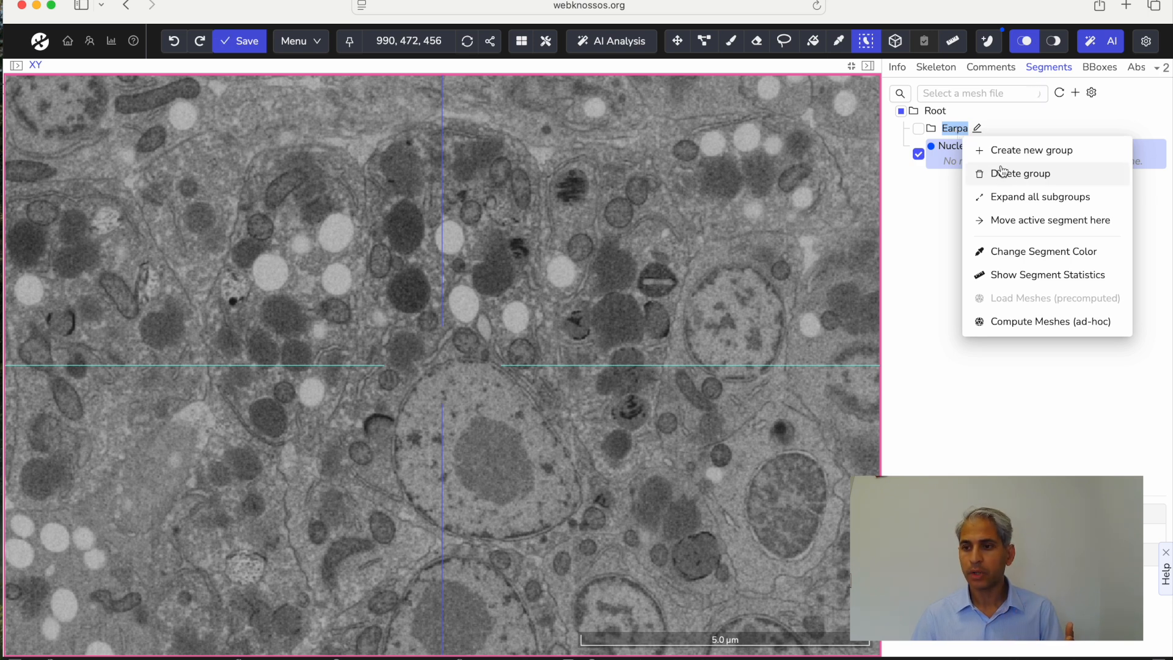
{"action": "left_click", "coordinate": [1010, 225]}
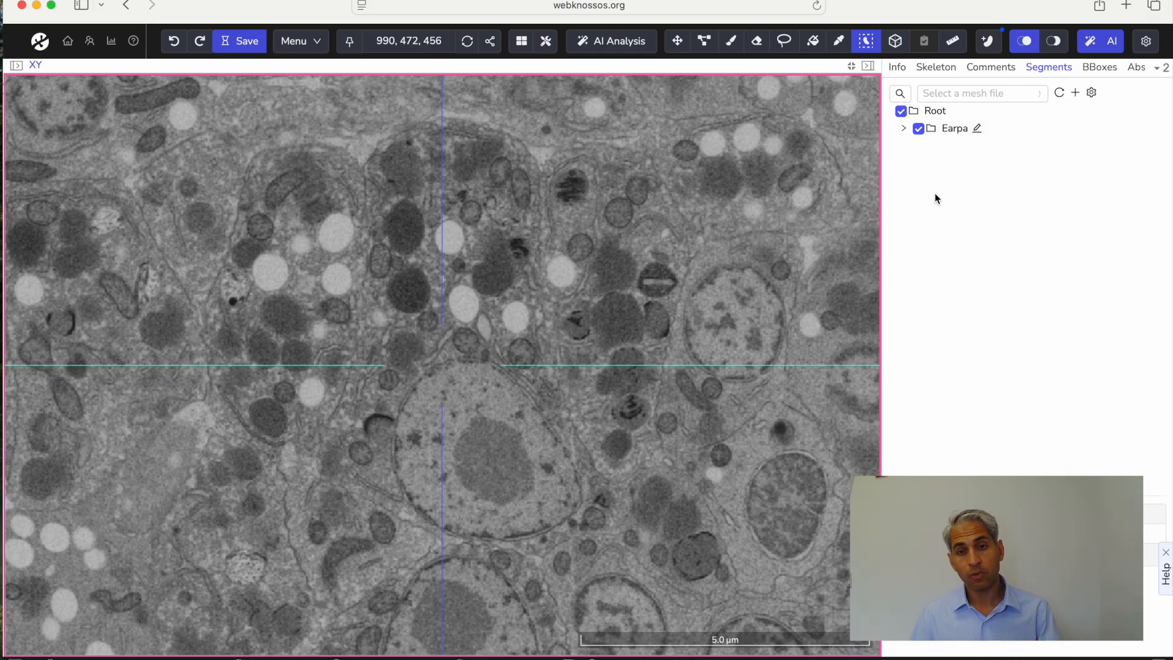
{"action": "left_click", "coordinate": [904, 130]}
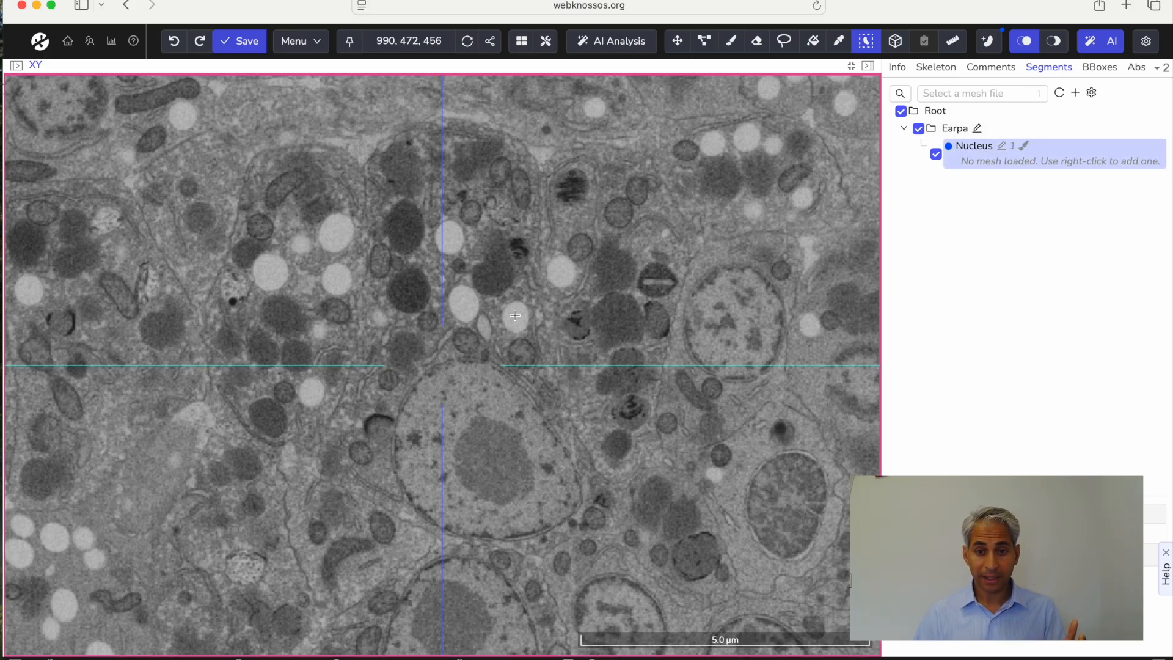
Center the Earpa nucleus in the XY view at slice 456, enlarge it, and activate the AI Quick Select tool.
{"action": "left_click", "coordinate": [679, 42]}
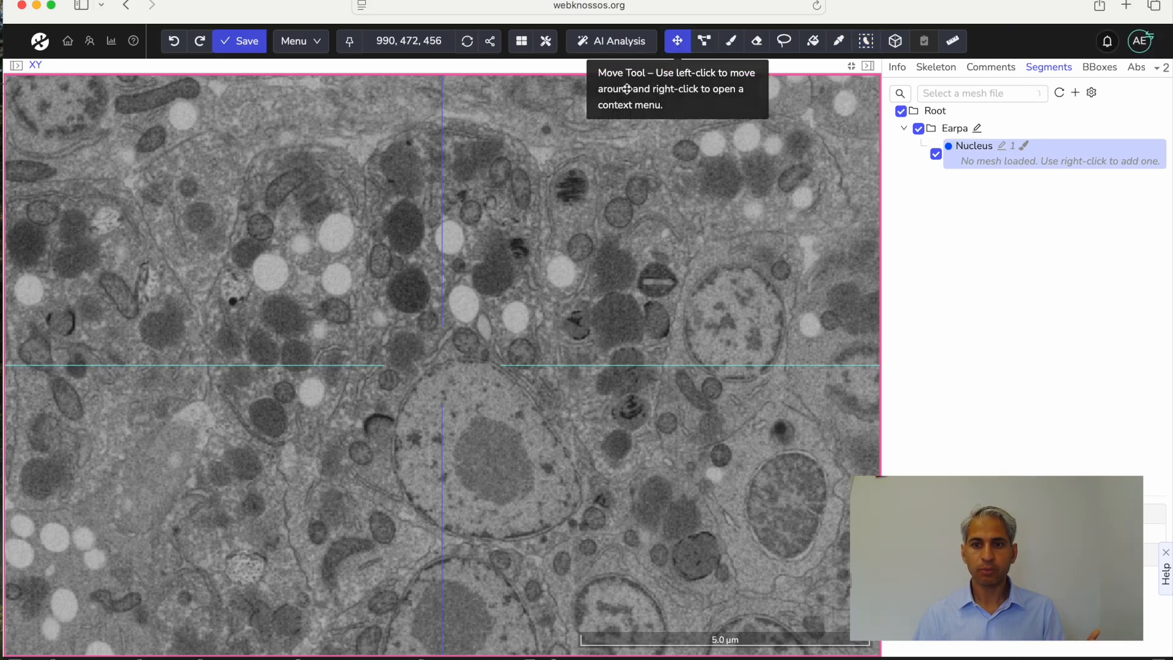
{"action": "left_click_drag", "start_coordinate": [487, 449], "coordinate": [450, 367]}
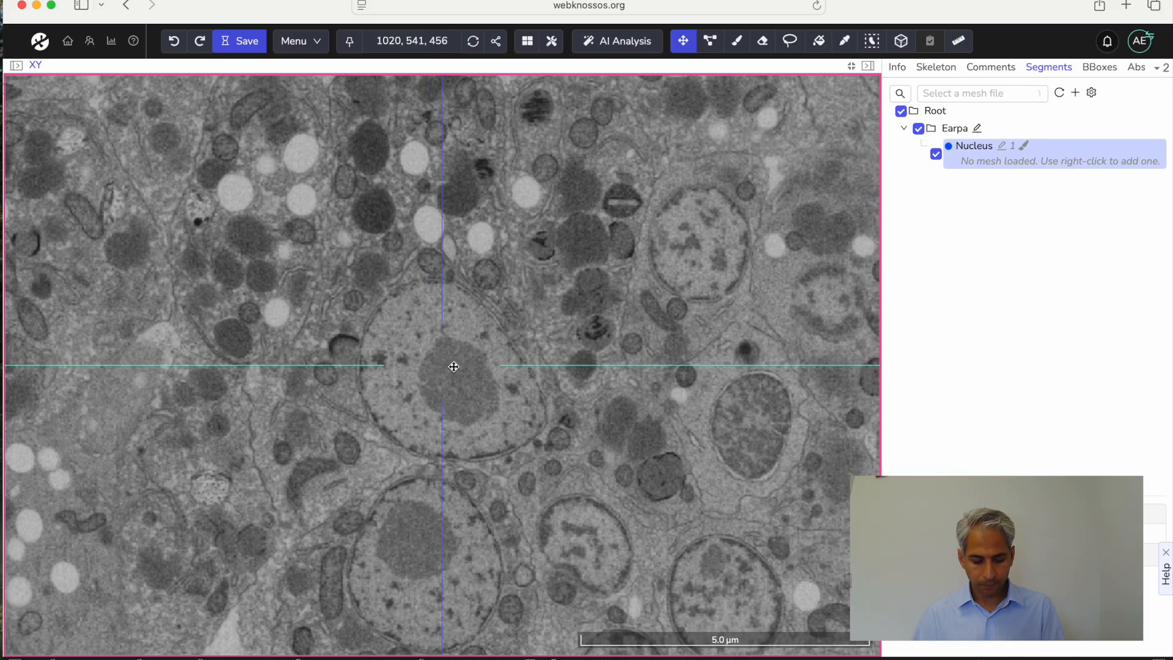
{"action": "scroll", "coordinate": [454, 358], "scroll_direction": "up", "scroll_amount": 5, "text": "ctrl"}
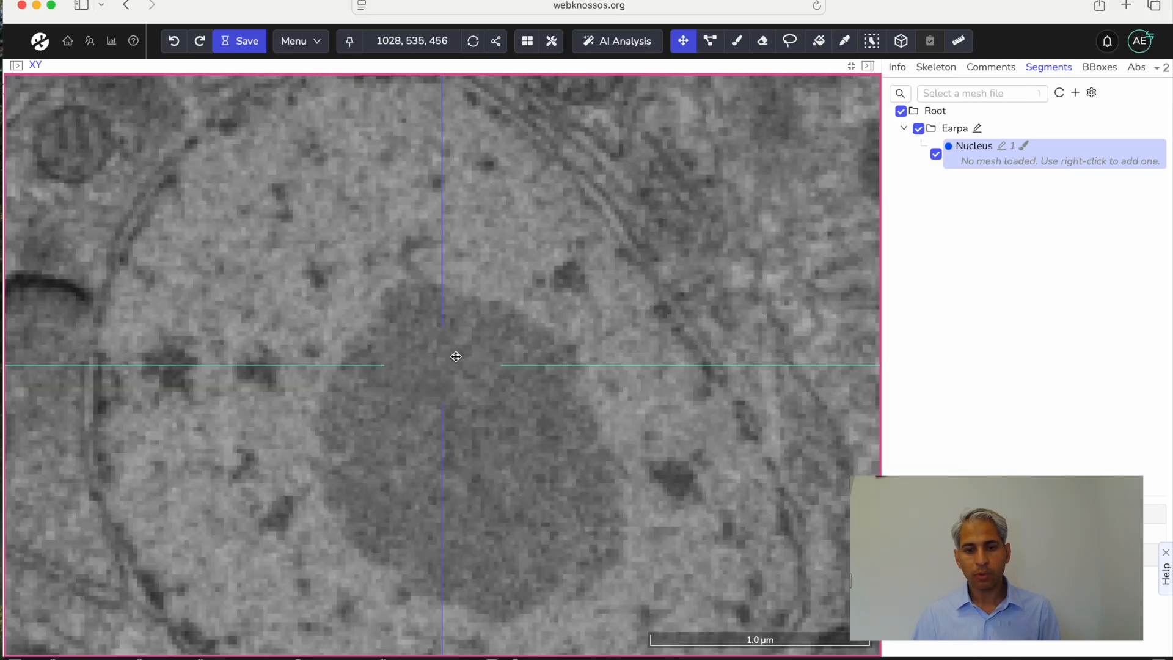
{"action": "scroll", "coordinate": [456, 355], "scroll_direction": "down", "scroll_amount": 1, "text": "ctrl"}
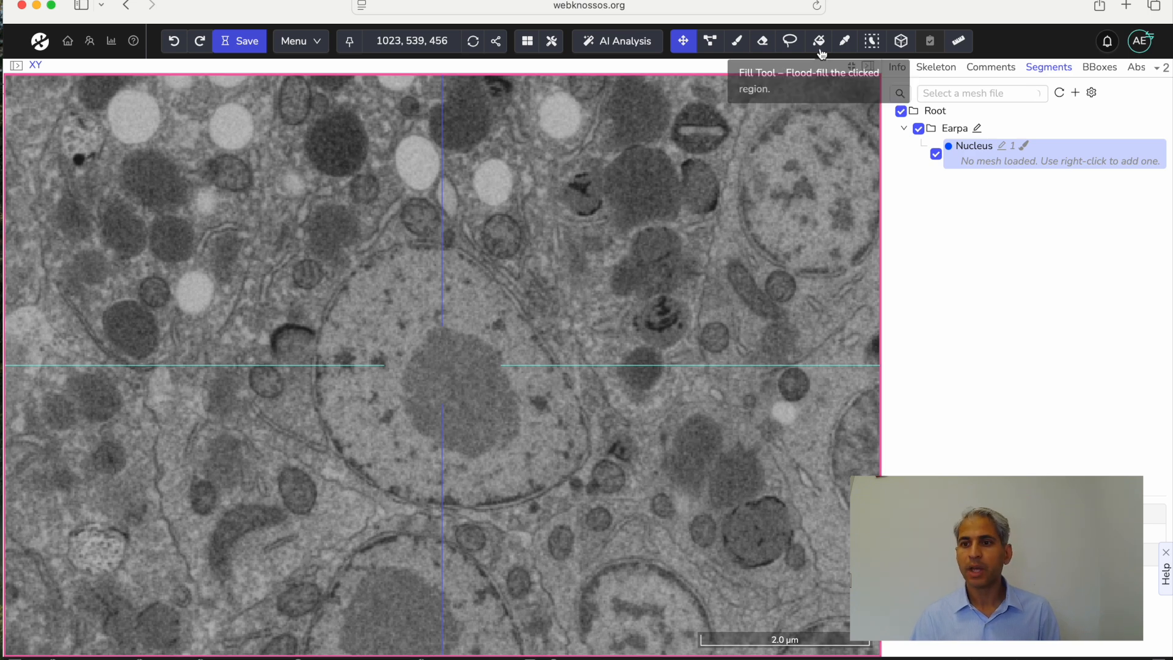
{"action": "left_click", "coordinate": [872, 42]}
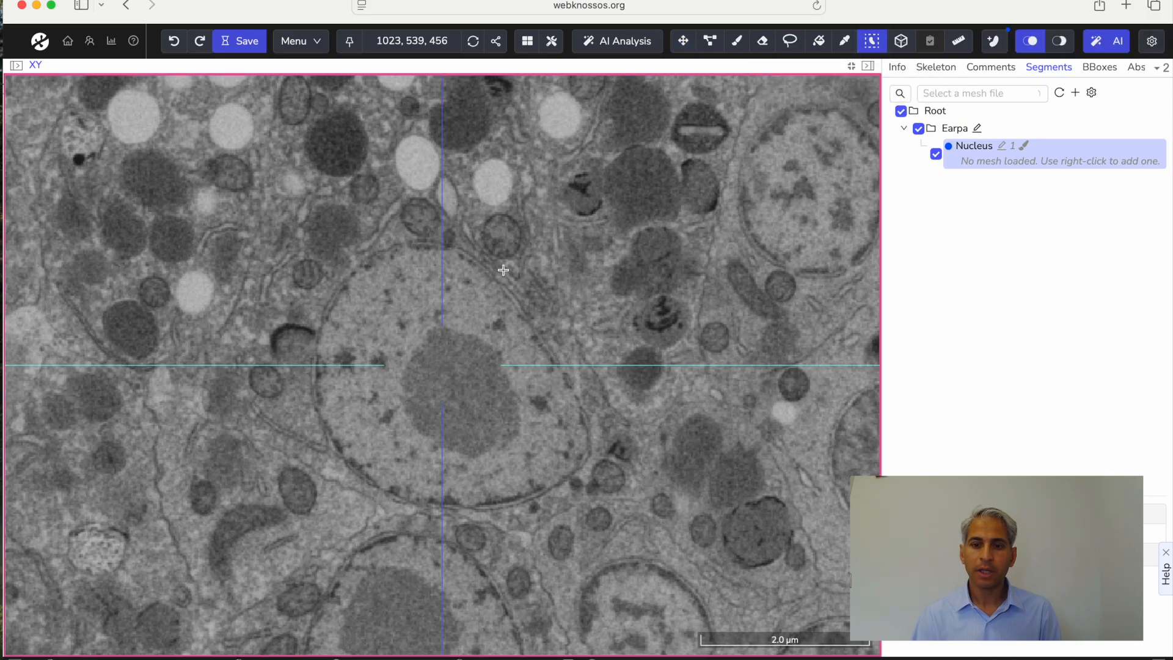
Try AI Quick Select on the nucleolus and on the whole Earpa nucleus, undoing each segmentation.
{"action": "left_click", "coordinate": [458, 388]}
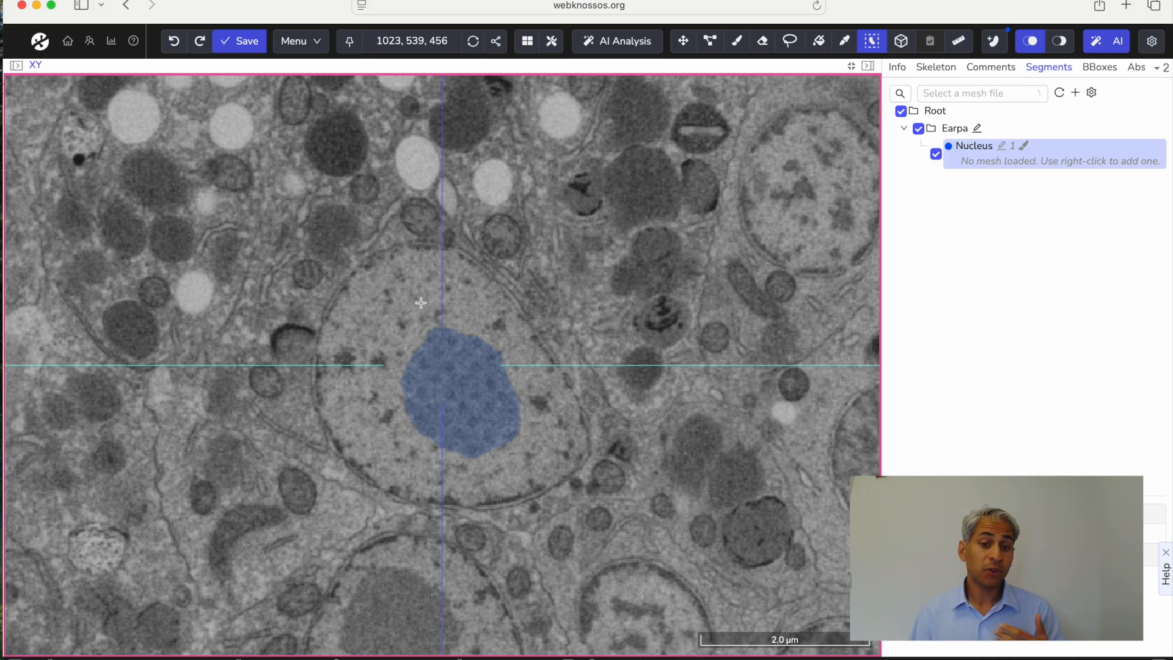
{"action": "left_click", "coordinate": [176, 44]}
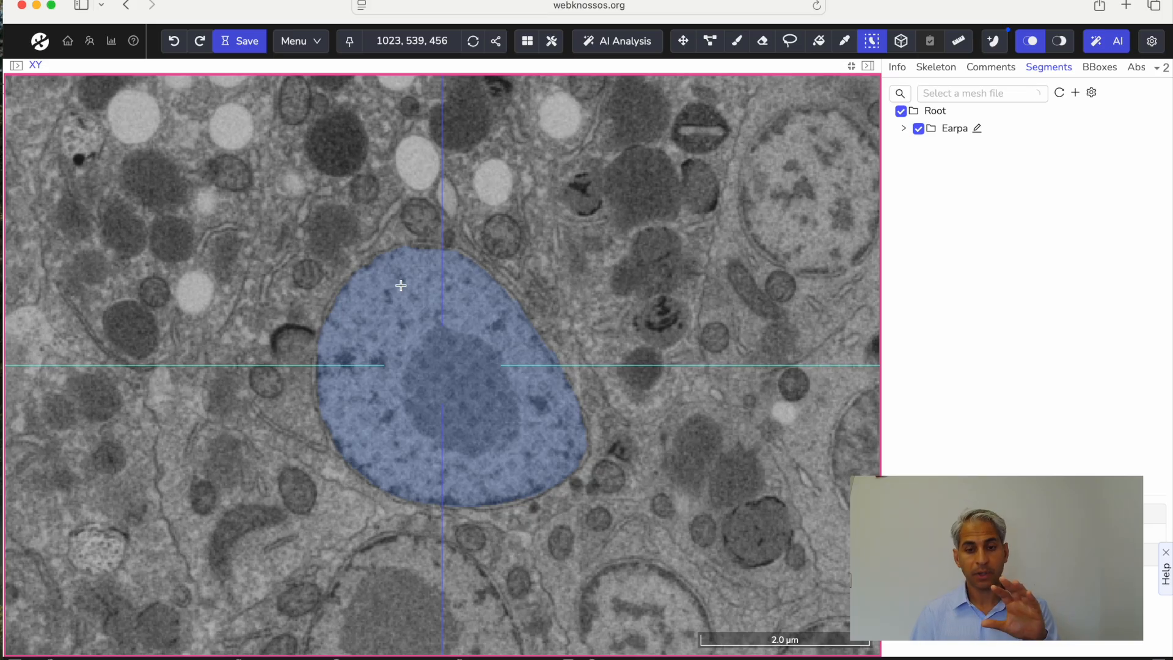
{"action": "left_click", "coordinate": [174, 41]}
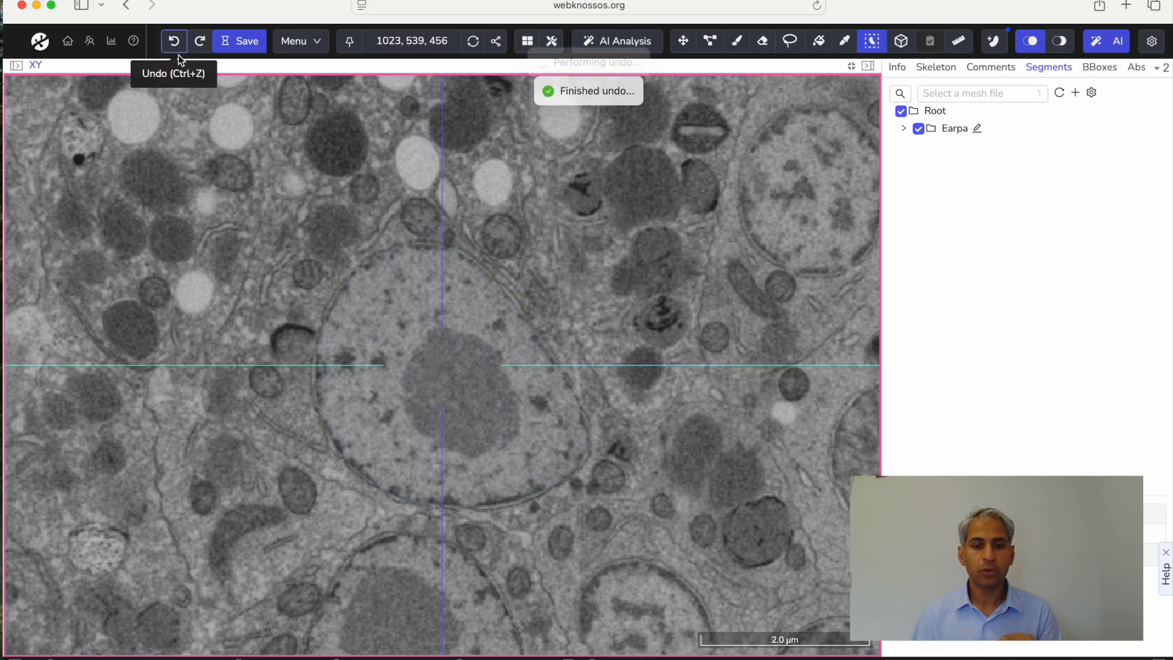
Segment the nucleolus and the surrounding Earpa nucleus at slice 456 with AI Quick Select.
{"action": "left_click", "coordinate": [464, 381]}
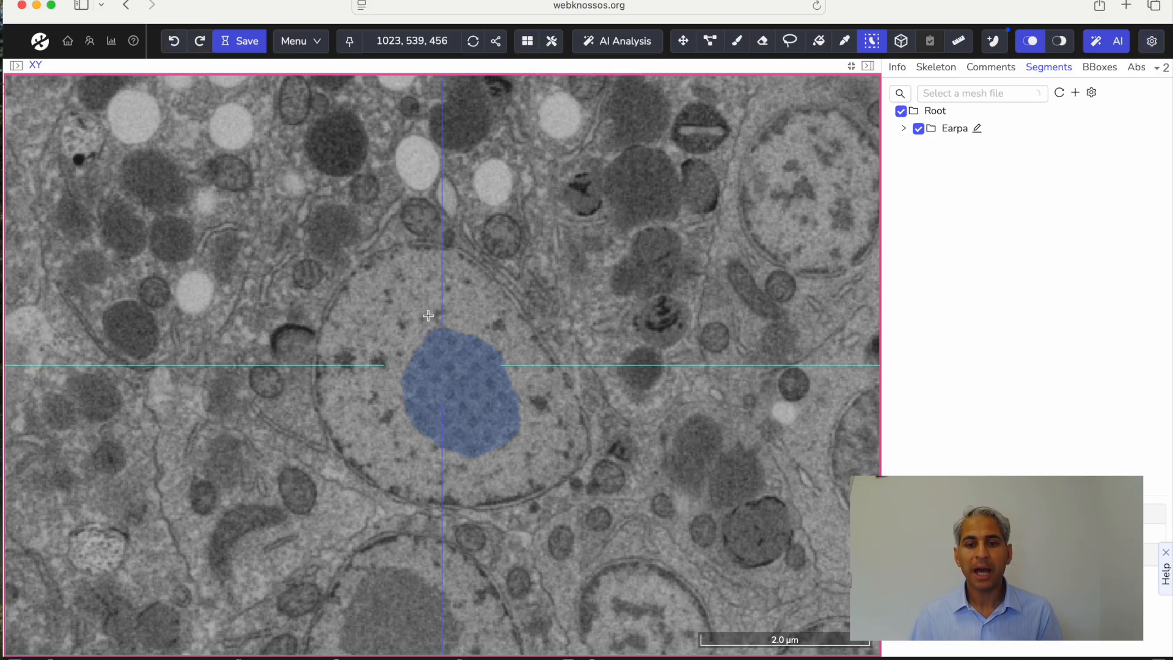
{"action": "left_click", "coordinate": [409, 305]}
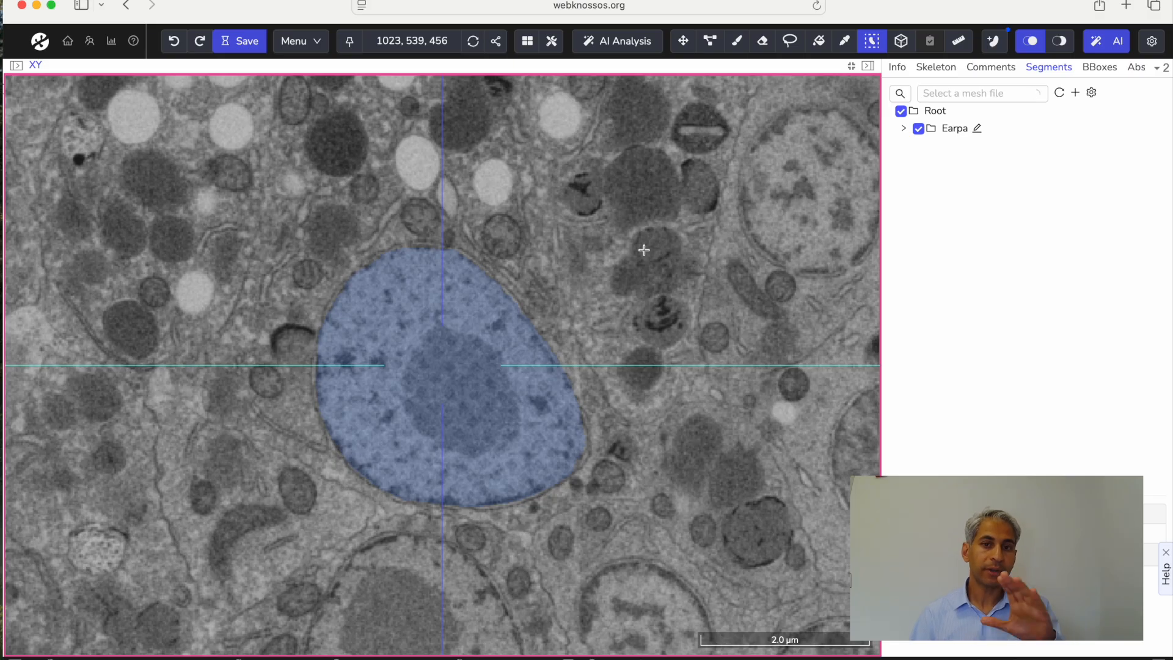
Expand the Earpa group and segment the nucleus at slices 449 and 445 with AI Quick Select.
{"action": "left_click", "coordinate": [905, 130]}
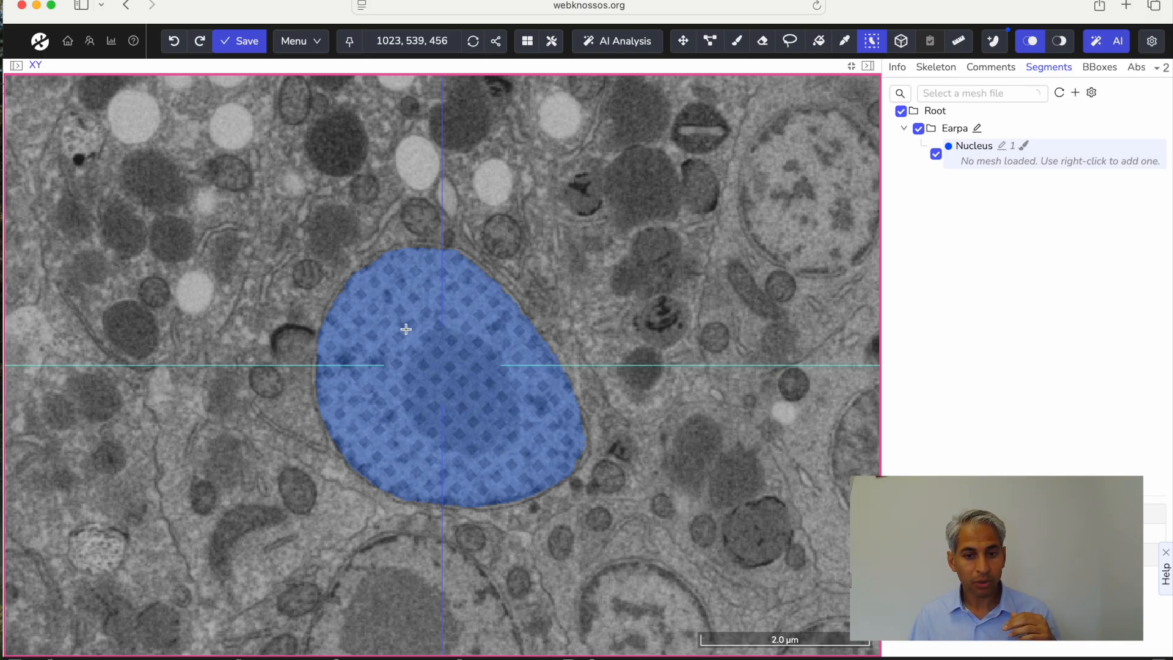
{"action": "scroll", "coordinate": [406, 329], "scroll_direction": "up", "scroll_amount": 5}
{"action": "scroll", "coordinate": [407, 329], "scroll_direction": "up", "scroll_amount": 2}
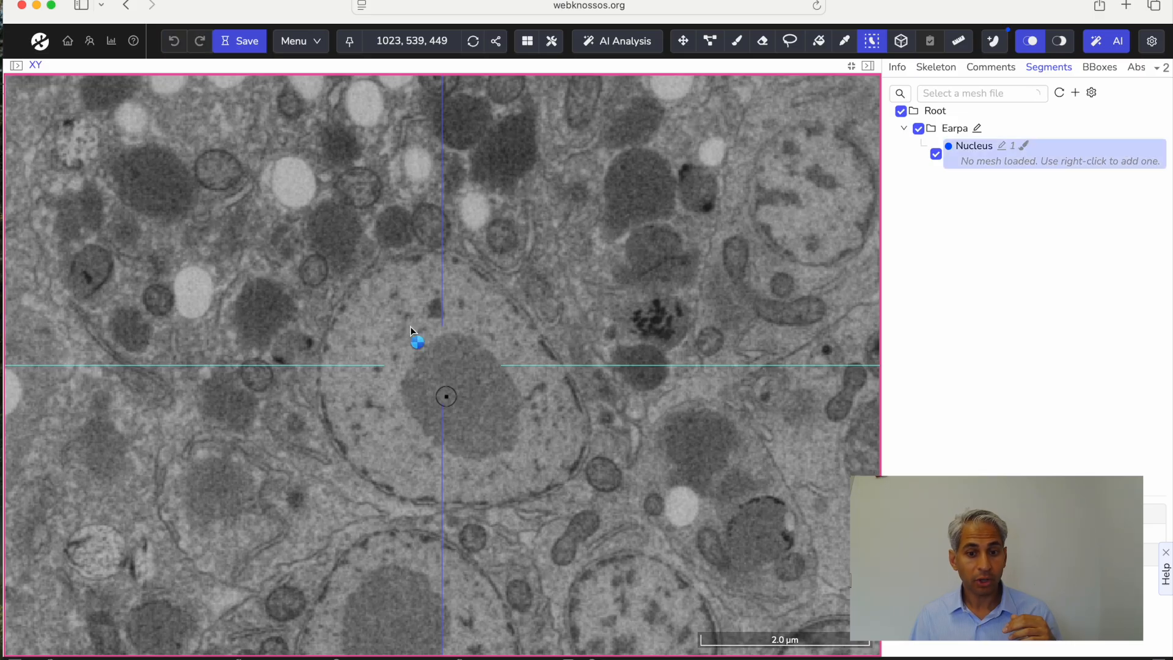
{"action": "left_click", "coordinate": [410, 329]}
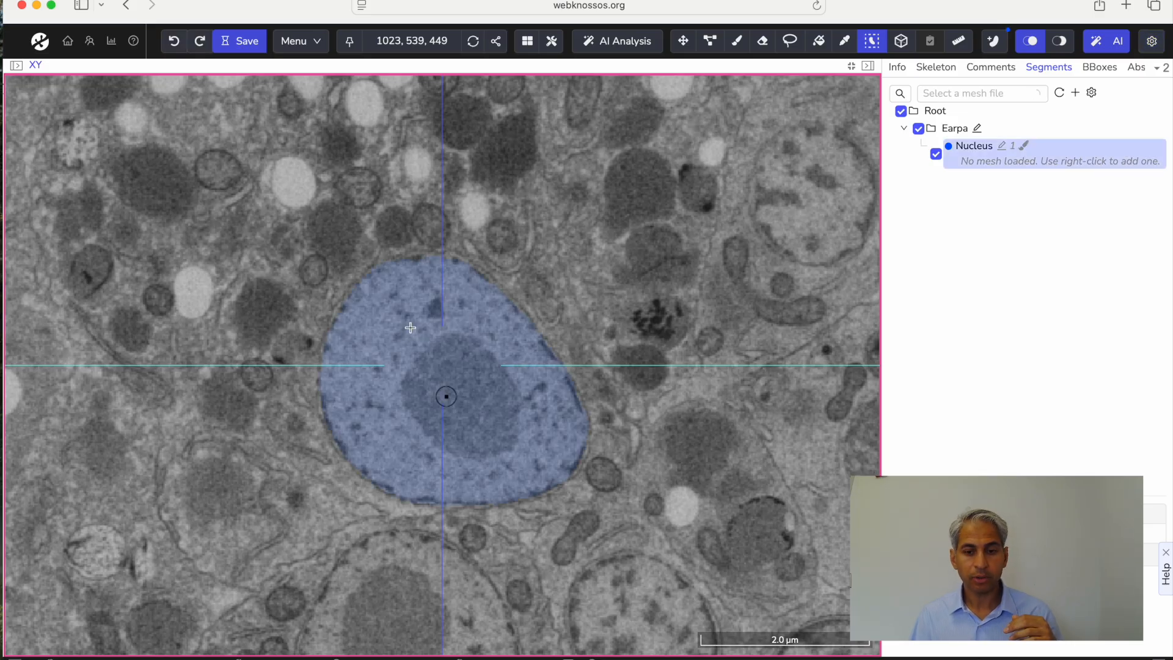
{"action": "scroll", "coordinate": [411, 328], "scroll_direction": "up", "scroll_amount": 4}
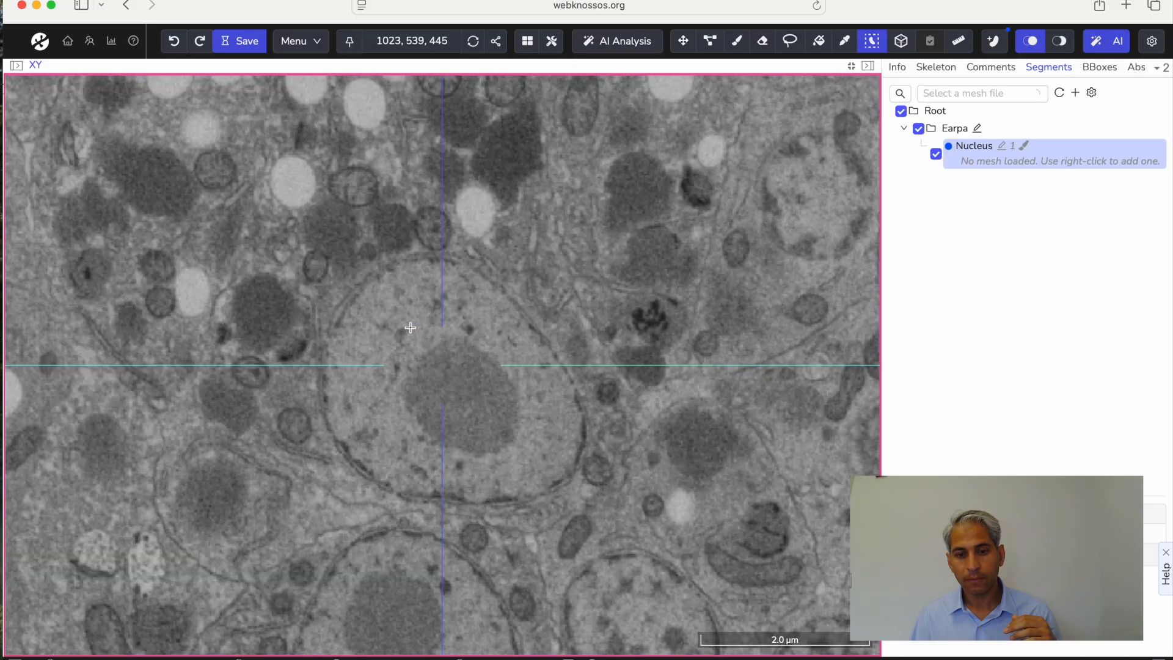
{"action": "left_click", "coordinate": [410, 328]}
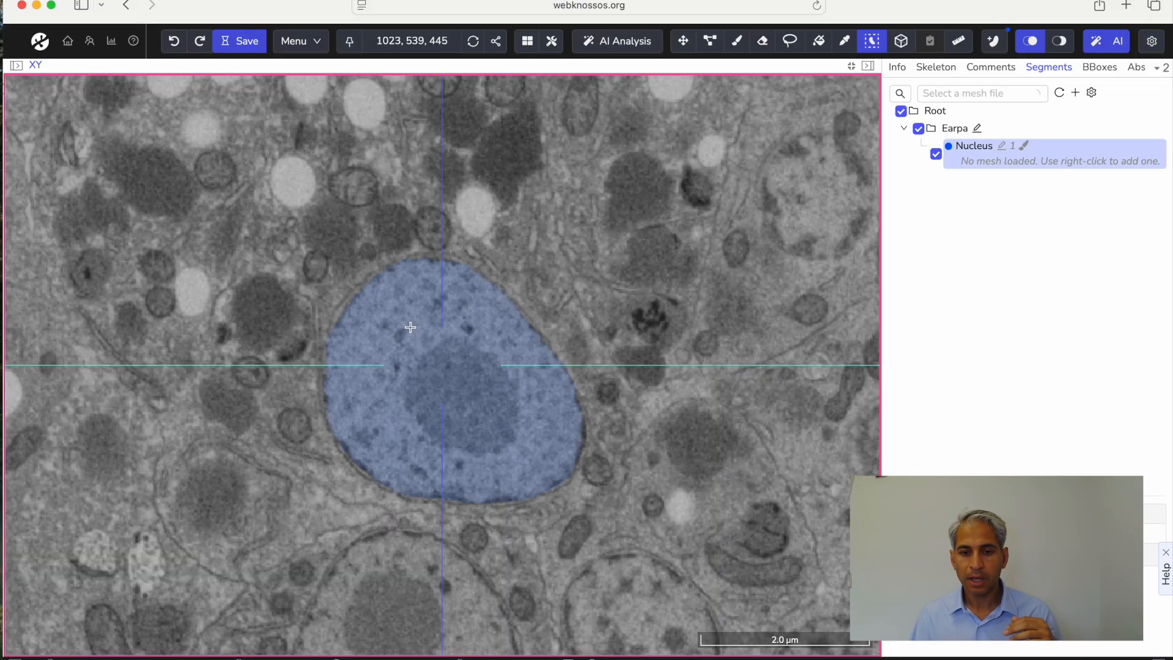
Examine how the nucleus changes along Z between about slices 430 and 496, checking which slices are already labeled.
{"action": "scroll", "coordinate": [410, 328], "scroll_direction": "down", "scroll_amount": 20}
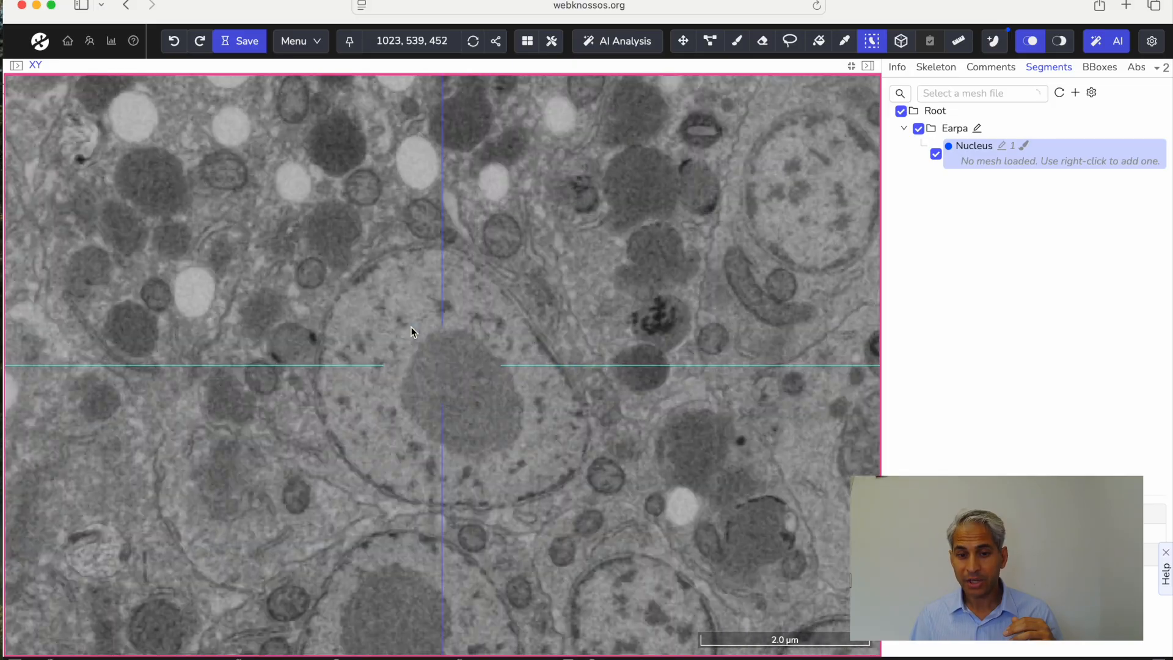
{"action": "scroll", "coordinate": [411, 330], "scroll_direction": "down", "scroll_amount": 9}
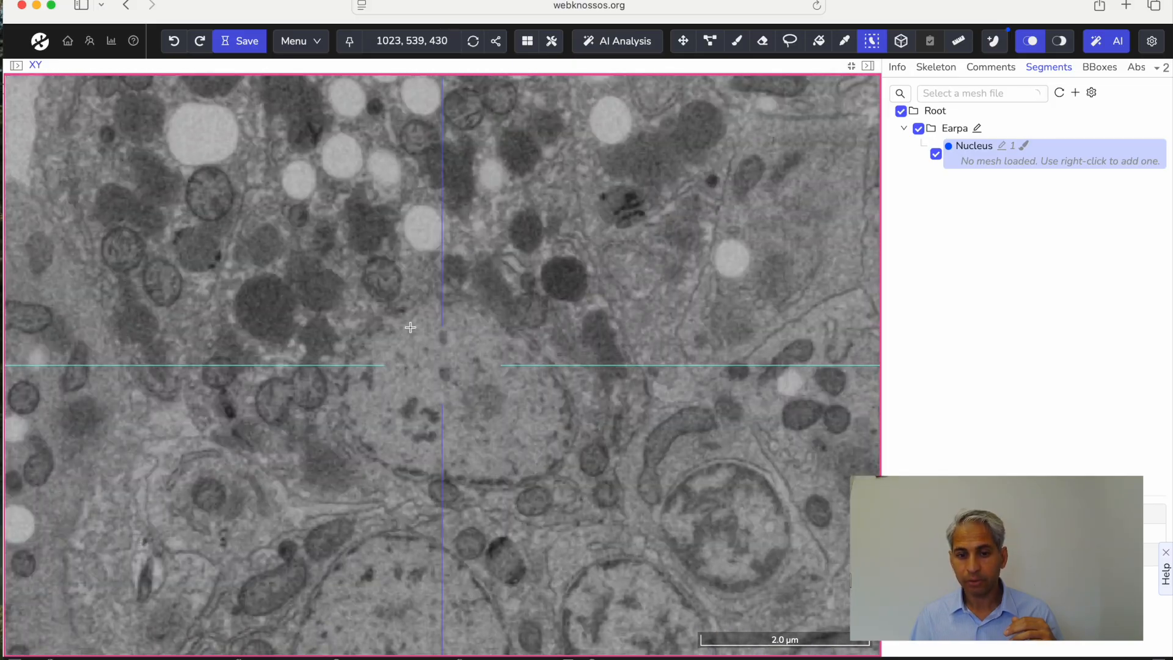
{"action": "scroll", "coordinate": [411, 328], "scroll_direction": "down", "scroll_amount": 18}
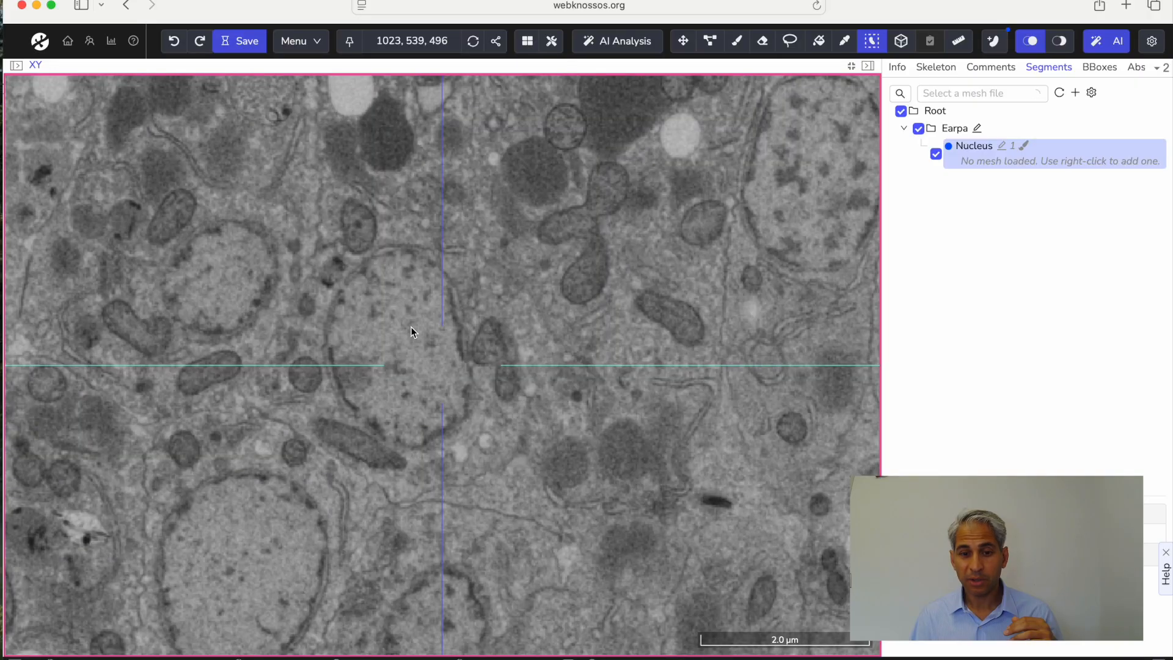
{"action": "scroll", "coordinate": [411, 327], "scroll_direction": "up", "scroll_amount": 20}
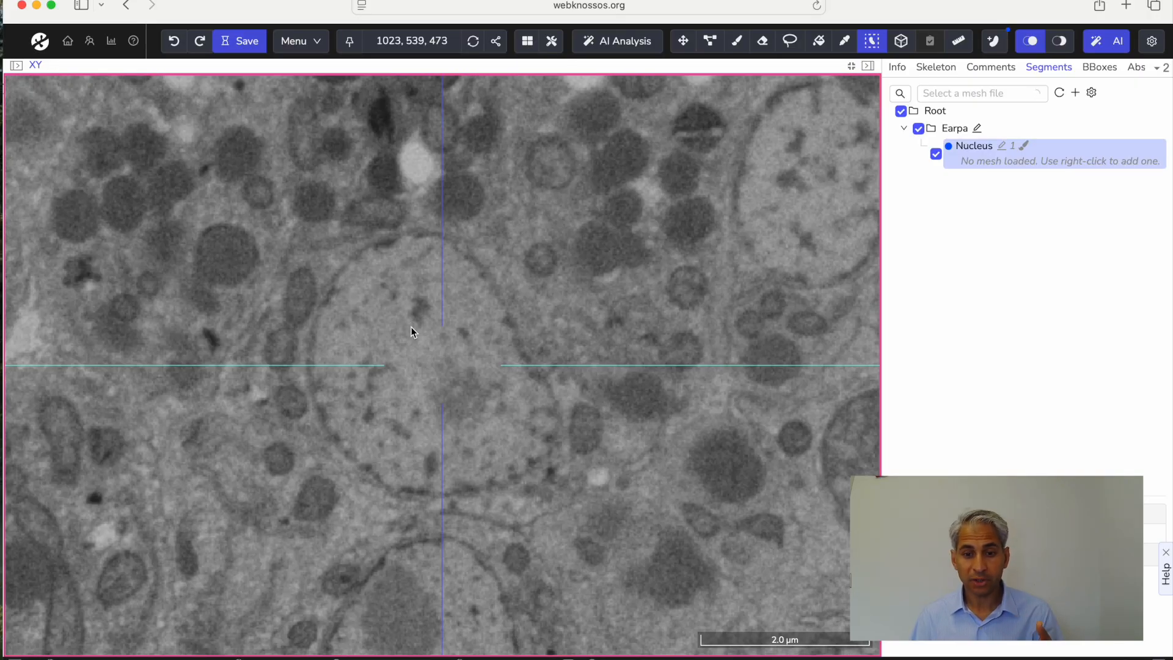
{"action": "scroll", "coordinate": [411, 328], "scroll_direction": "up", "scroll_amount": 20}
{"action": "scroll", "coordinate": [411, 328], "scroll_direction": "down", "scroll_amount": 17}
{"action": "scroll", "coordinate": [410, 327], "scroll_direction": "up", "scroll_amount": 12}
{"action": "scroll", "coordinate": [410, 329], "scroll_direction": "down", "scroll_amount": 1}
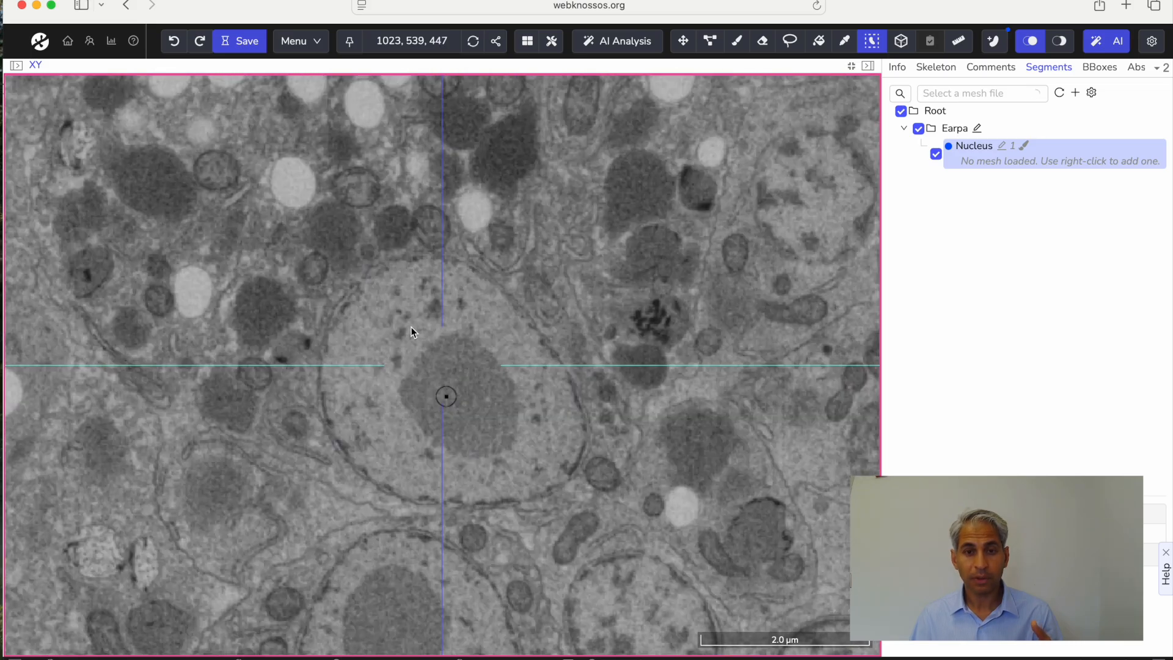
{"action": "scroll", "coordinate": [411, 330], "scroll_direction": "down", "scroll_amount": 15}
{"action": "scroll", "coordinate": [411, 328], "scroll_direction": "up", "scroll_amount": 18}
{"action": "scroll", "coordinate": [411, 327], "scroll_direction": "down", "scroll_amount": 12}
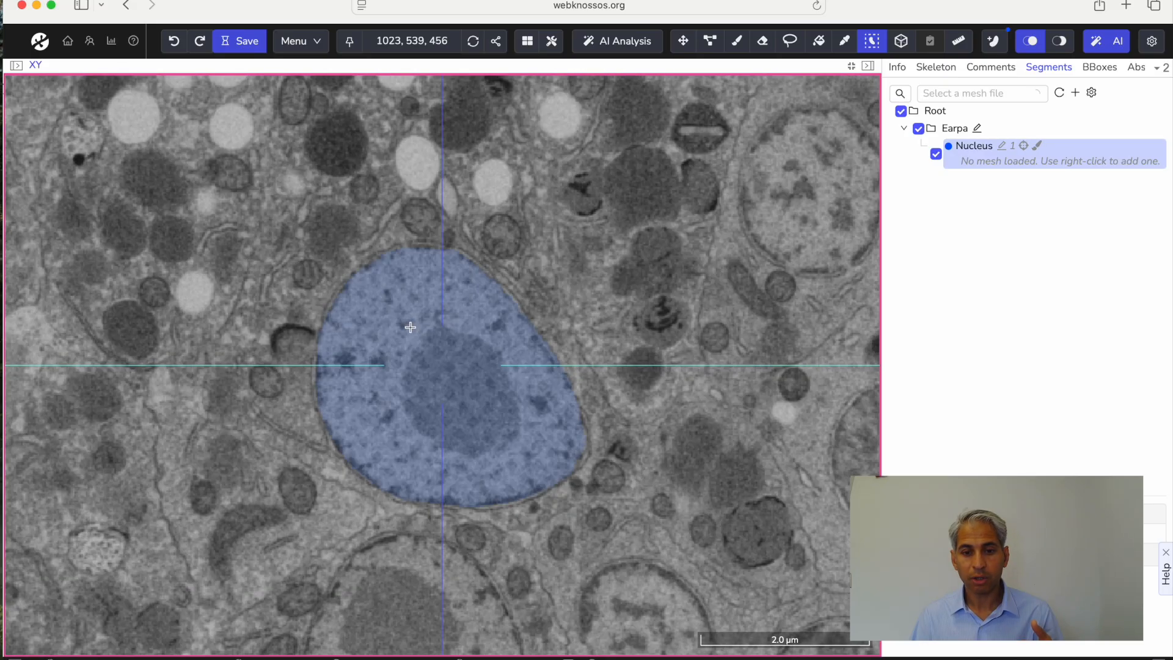
{"action": "scroll", "coordinate": [410, 328], "scroll_direction": "up", "scroll_amount": 1}
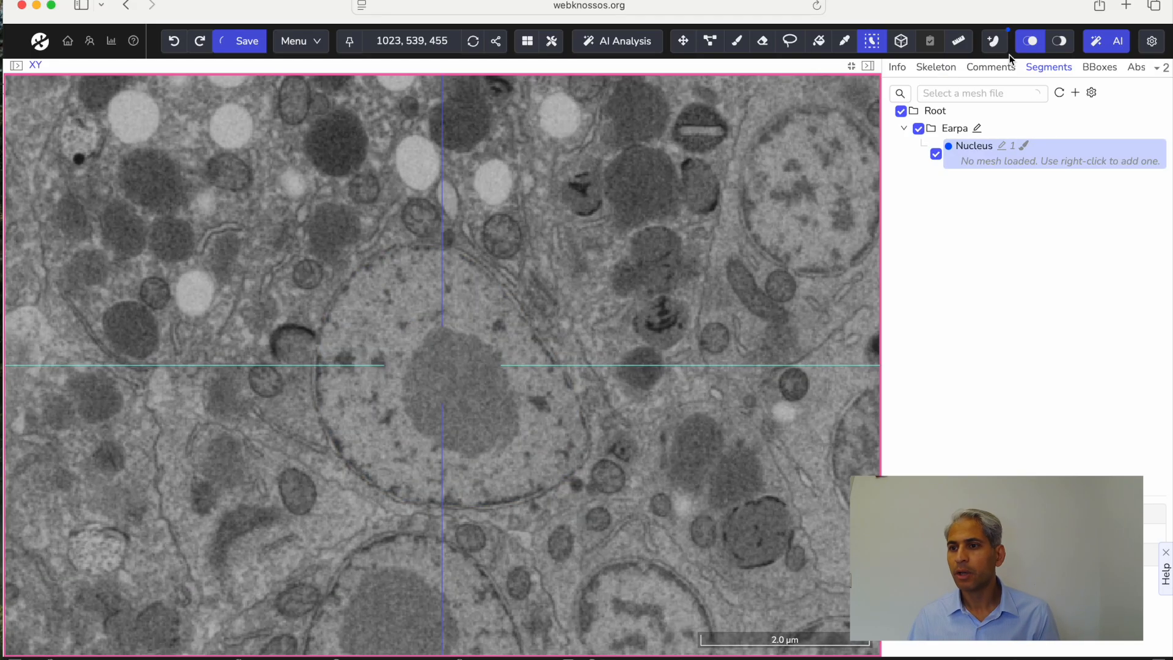
Try to interpolate the Nucleus segment between the last labeled slice and slice 455.
{"action": "scroll", "coordinate": [1059, 42], "scroll_direction": "right", "scroll_amount": 2}
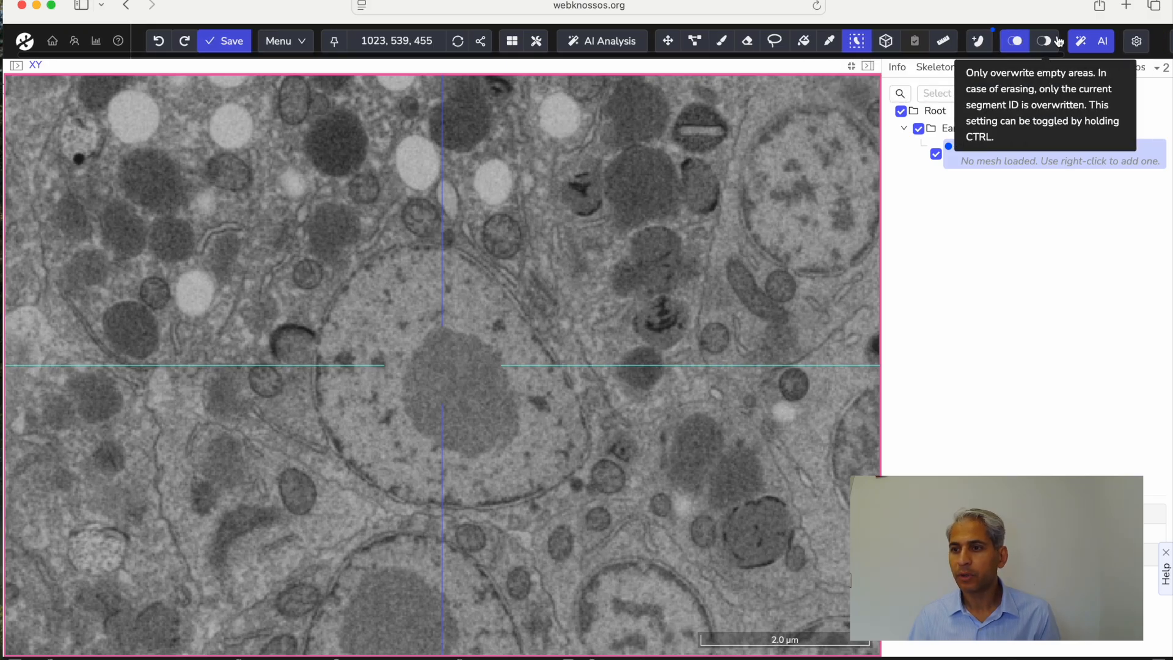
{"action": "scroll", "coordinate": [1059, 41], "scroll_direction": "right", "scroll_amount": 1}
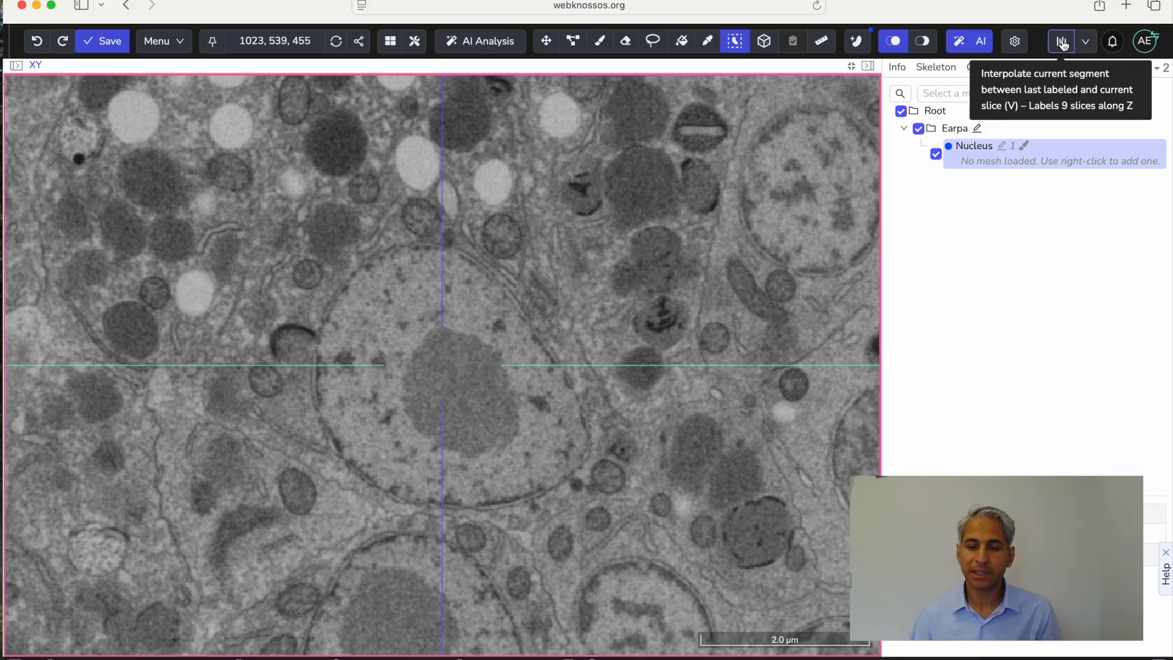
{"action": "left_click", "coordinate": [1063, 41]}
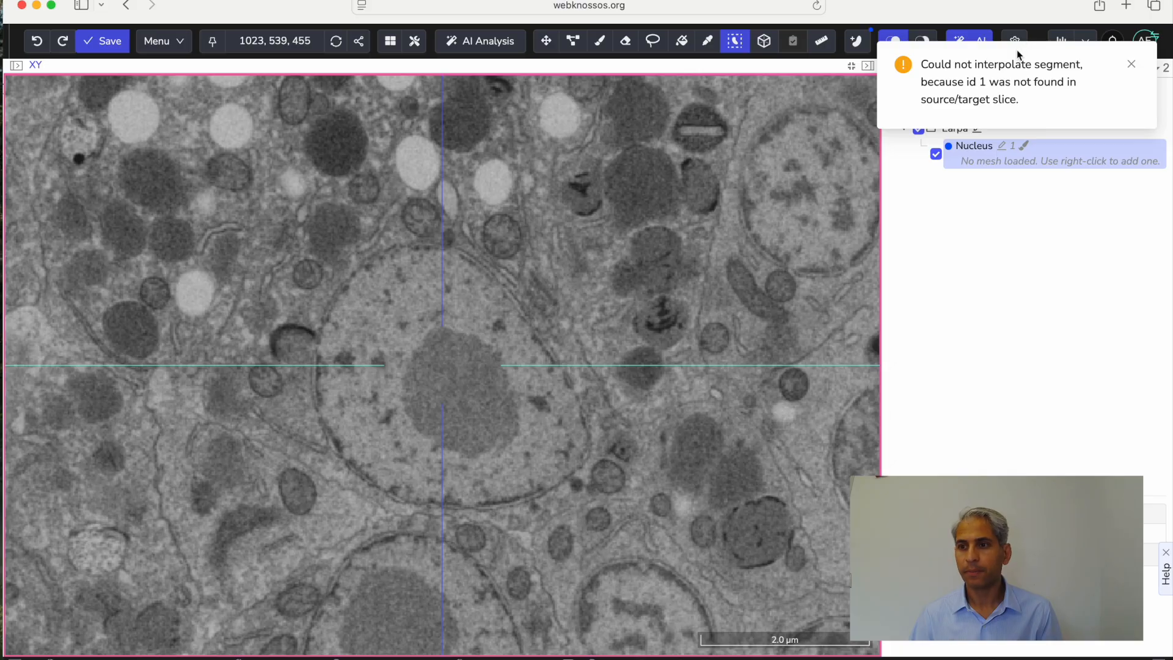
{"action": "left_click", "coordinate": [1130, 65]}
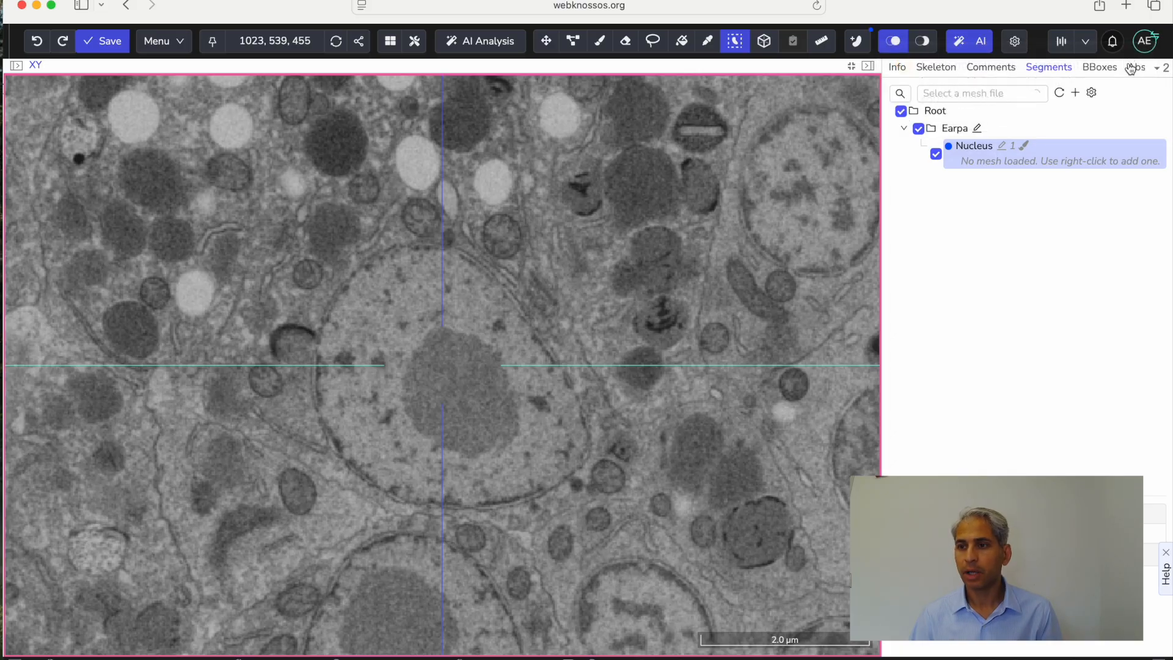
Segment the nucleus at slices 455 and 464 with AI Quick Select and interpolate the segment between them.
{"action": "left_click", "coordinate": [408, 303]}
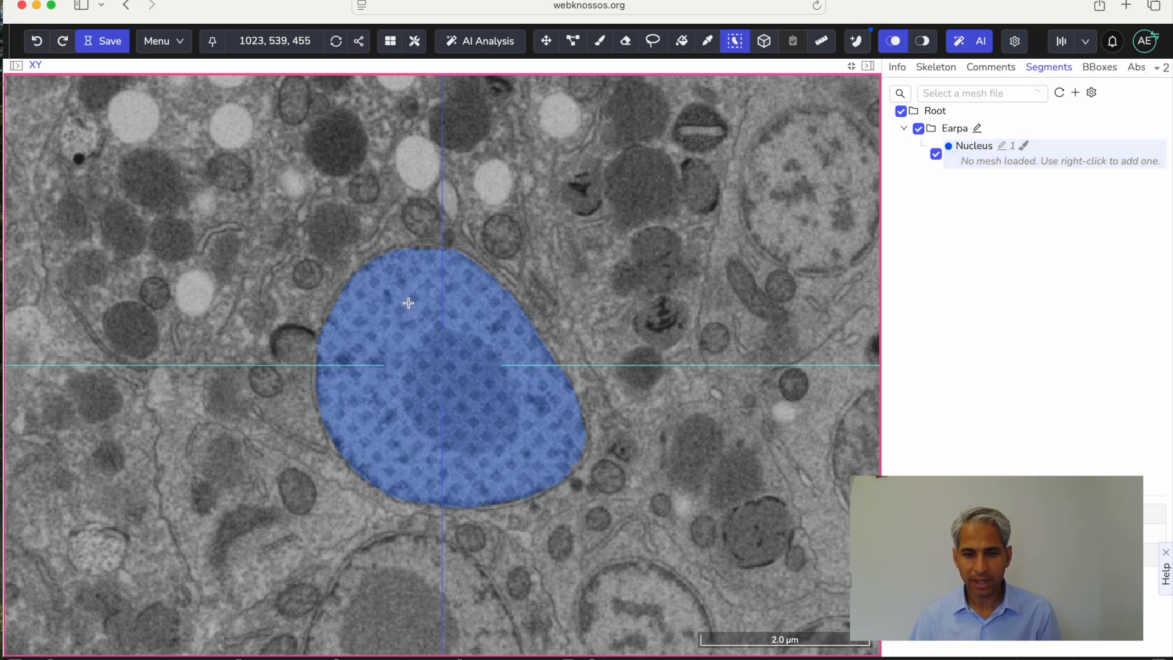
{"action": "scroll", "coordinate": [409, 303], "scroll_direction": "down", "scroll_amount": 9}
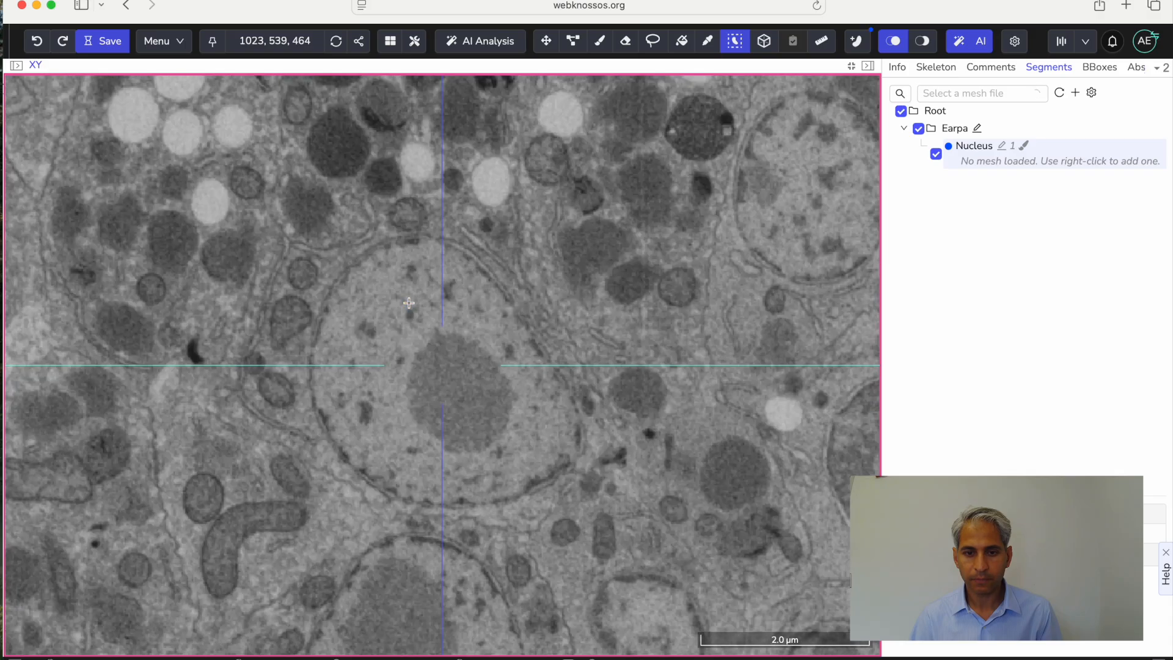
{"action": "left_click", "coordinate": [410, 301]}
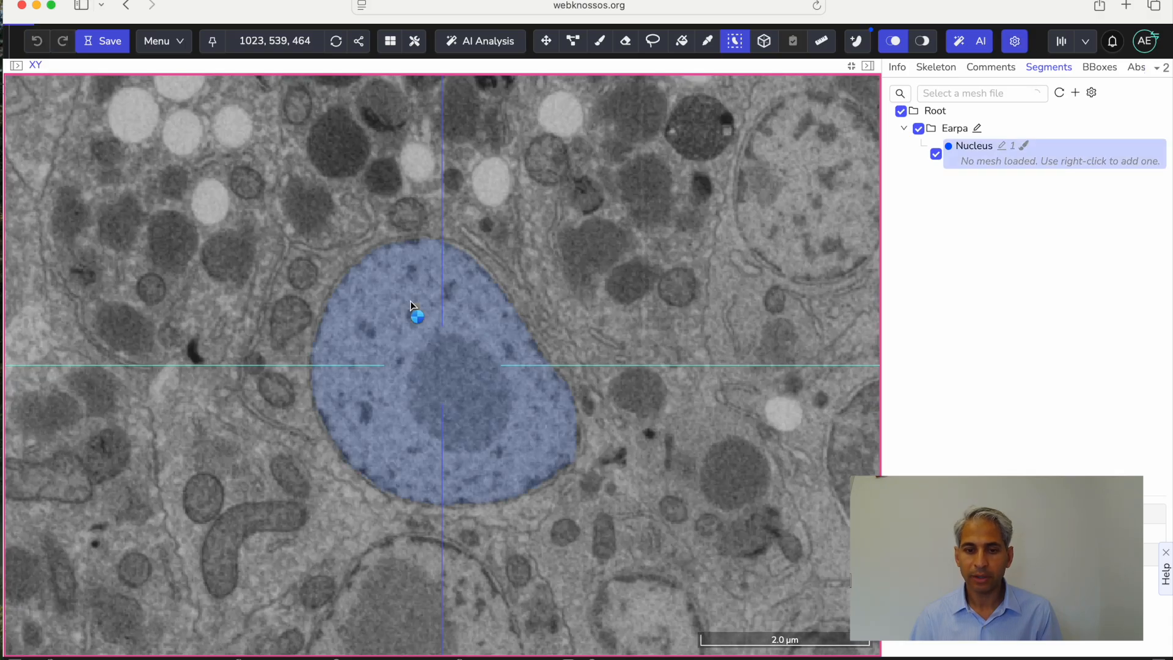
{"action": "left_click", "coordinate": [1060, 42]}
Check the interpolated slices, segment the nucleus at slices 469 and 476, and interpolate back to the previously labeled slice each time.
{"action": "scroll", "coordinate": [437, 306], "scroll_direction": "up", "scroll_amount": 12}
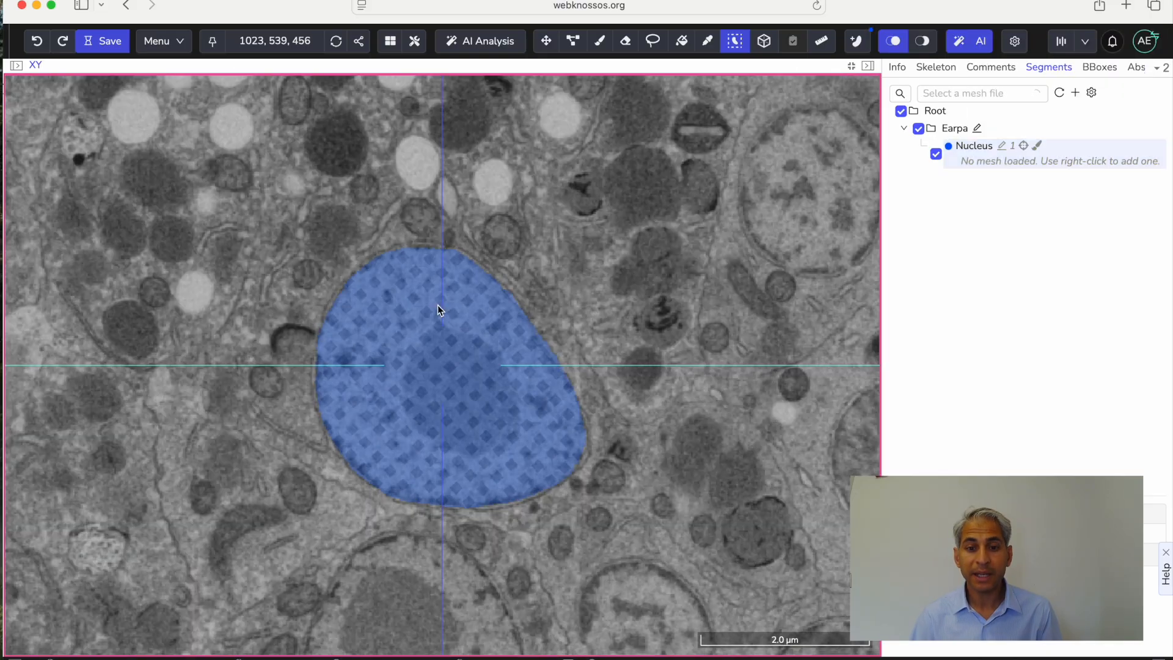
{"action": "scroll", "coordinate": [437, 305], "scroll_direction": "down", "scroll_amount": 10}
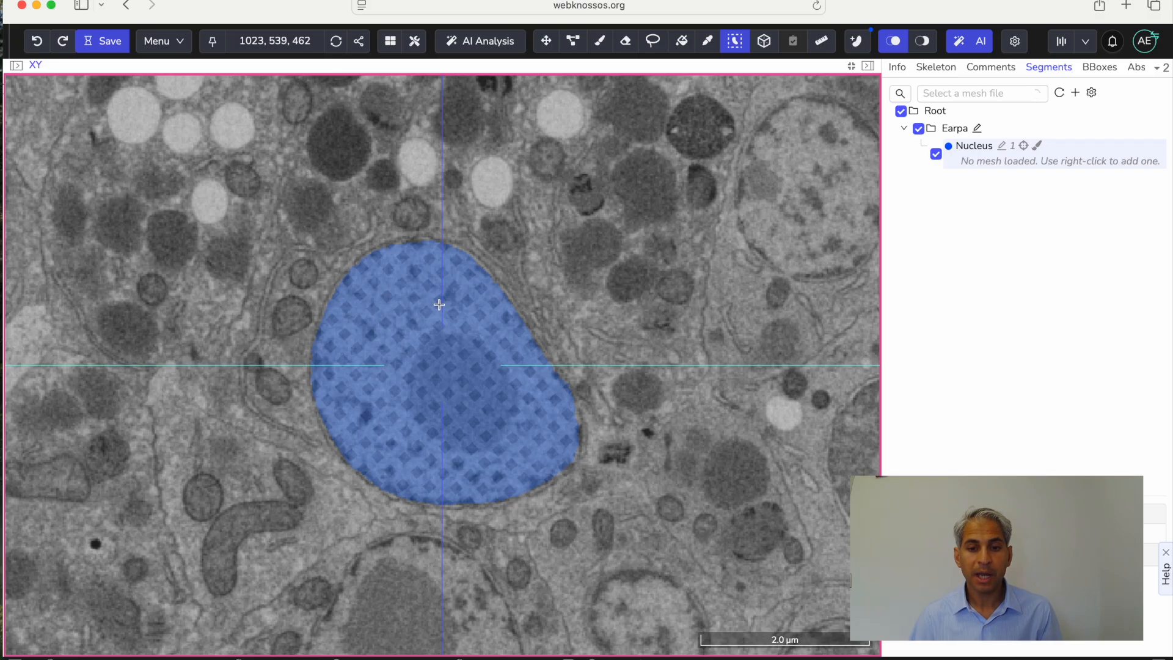
{"action": "scroll", "coordinate": [439, 305], "scroll_direction": "down", "scroll_amount": 7}
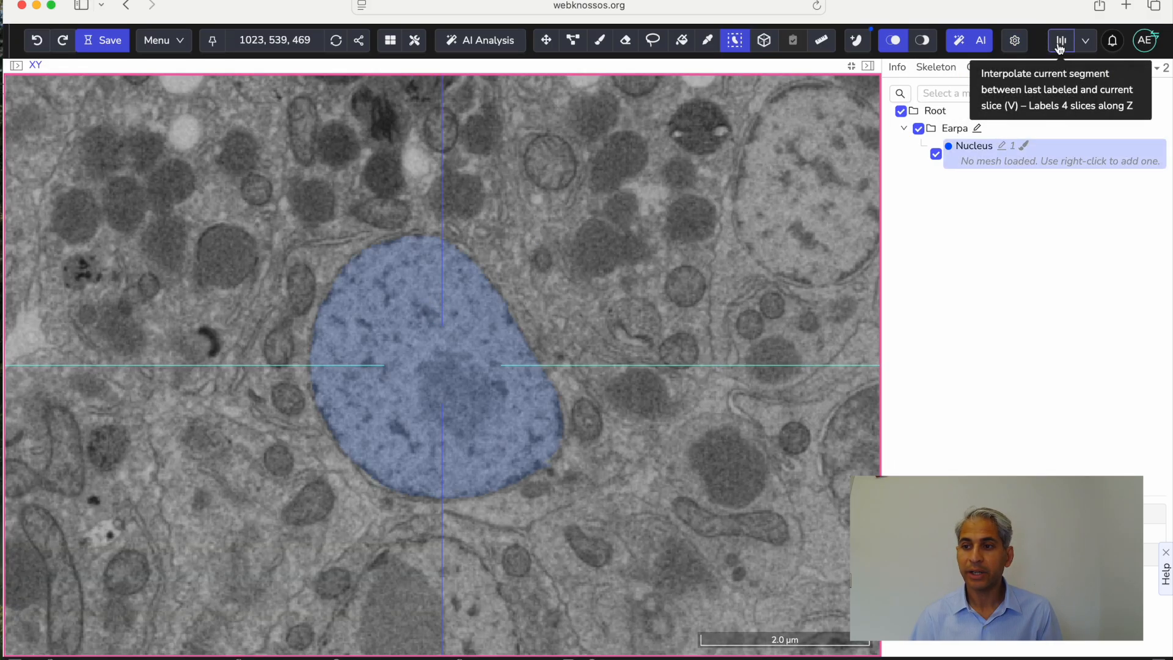
{"action": "scroll", "coordinate": [417, 275], "scroll_direction": "down", "scroll_amount": 17}
{"action": "scroll", "coordinate": [418, 274], "scroll_direction": "up", "scroll_amount": 18}
{"action": "scroll", "coordinate": [417, 274], "scroll_direction": "down", "scroll_amount": 8}
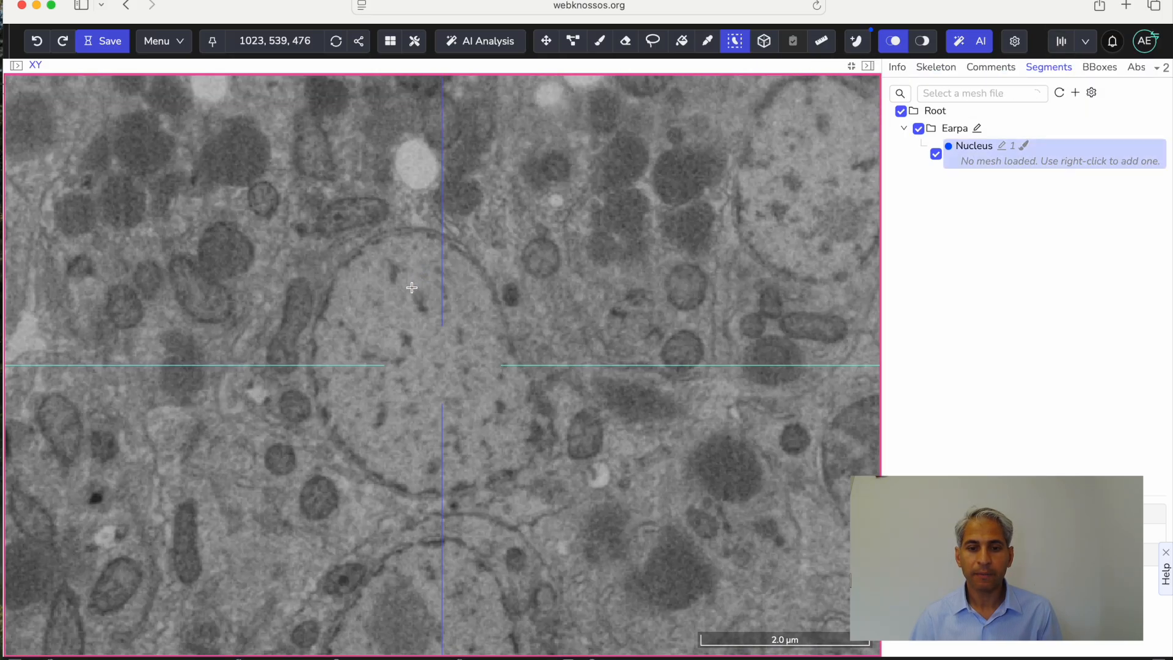
{"action": "left_click", "coordinate": [429, 287]}
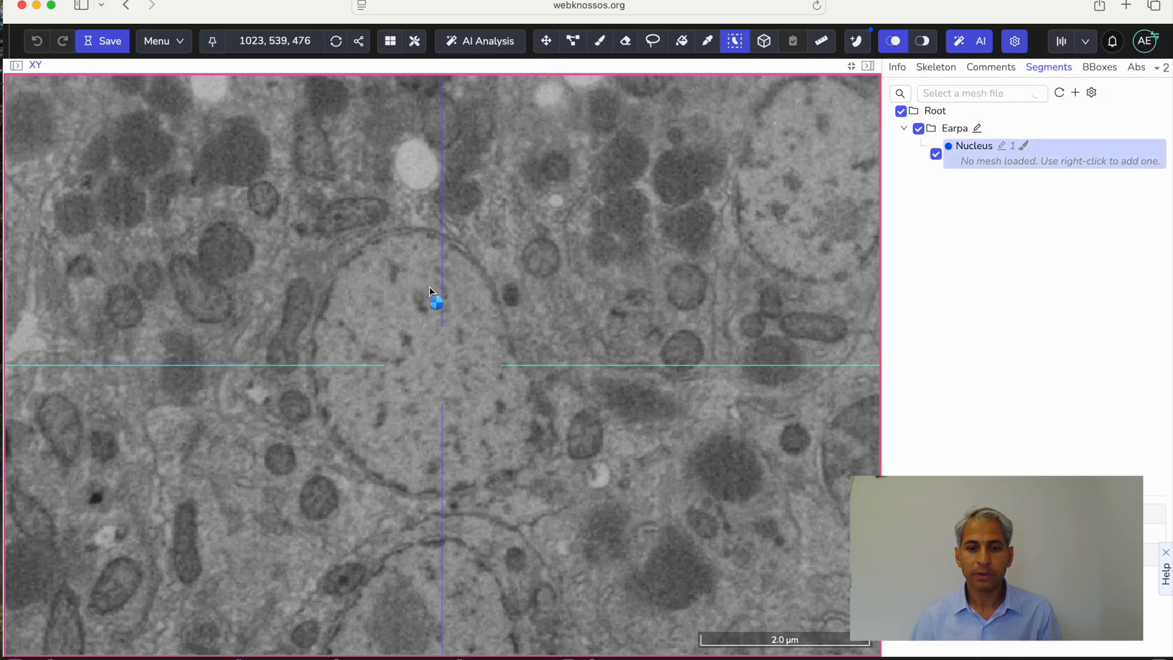
{"action": "left_click", "coordinate": [1063, 42]}
Segment the nucleus at slices 487 and 490 with AI Quick Select, interpolating back to the previously labeled slice after each one.
{"action": "scroll", "coordinate": [430, 308], "scroll_direction": "down", "scroll_amount": 11}
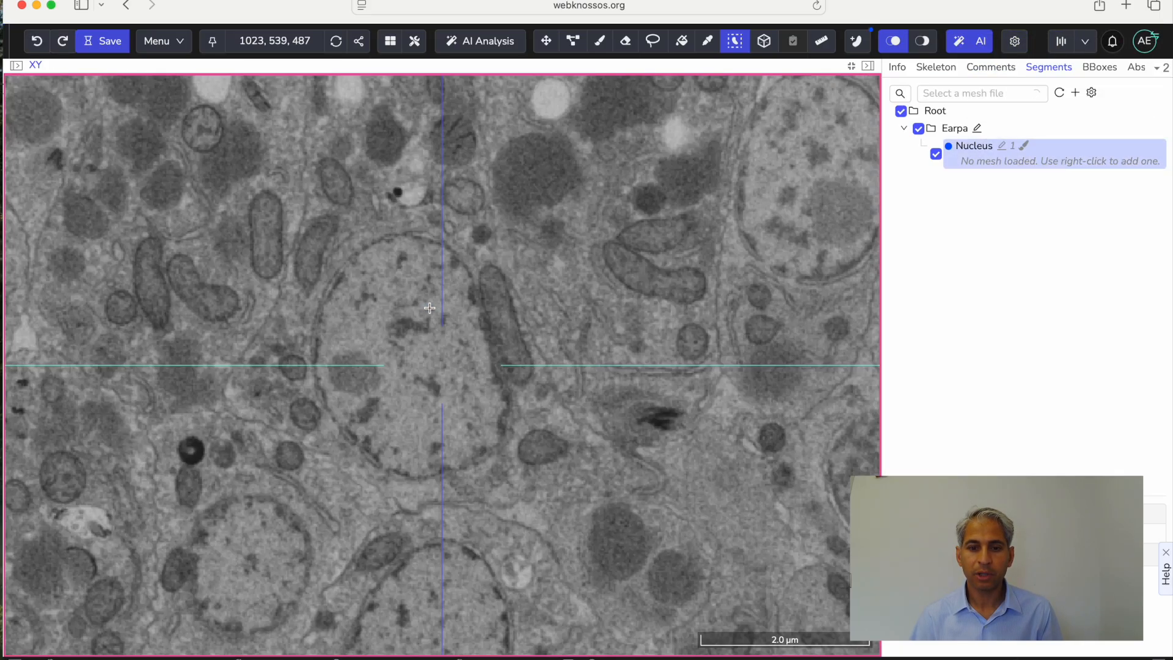
{"action": "left_click", "coordinate": [430, 310]}
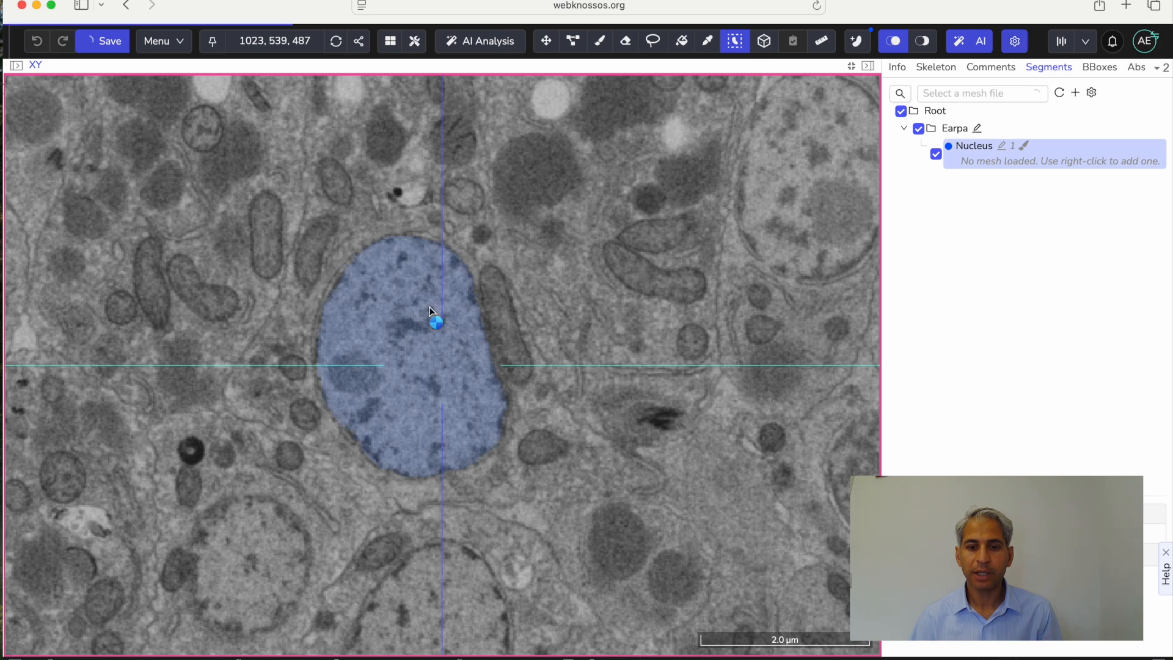
{"action": "left_click", "coordinate": [1057, 42]}
{"action": "scroll", "coordinate": [386, 299], "scroll_direction": "down", "scroll_amount": 3}
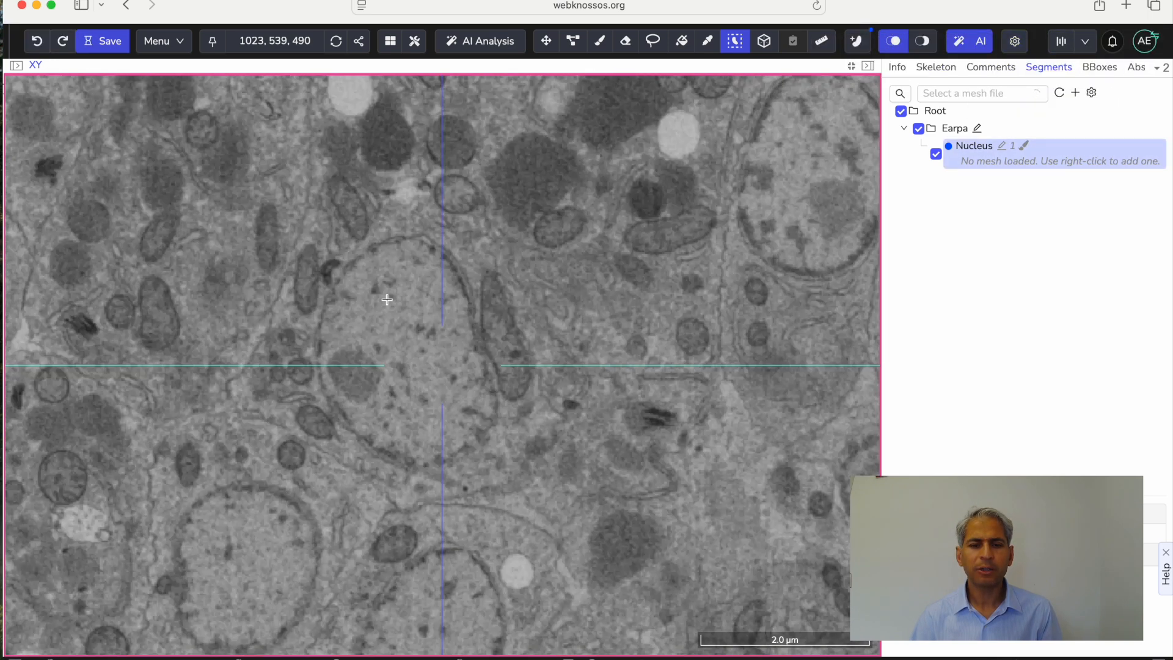
{"action": "left_click", "coordinate": [386, 299]}
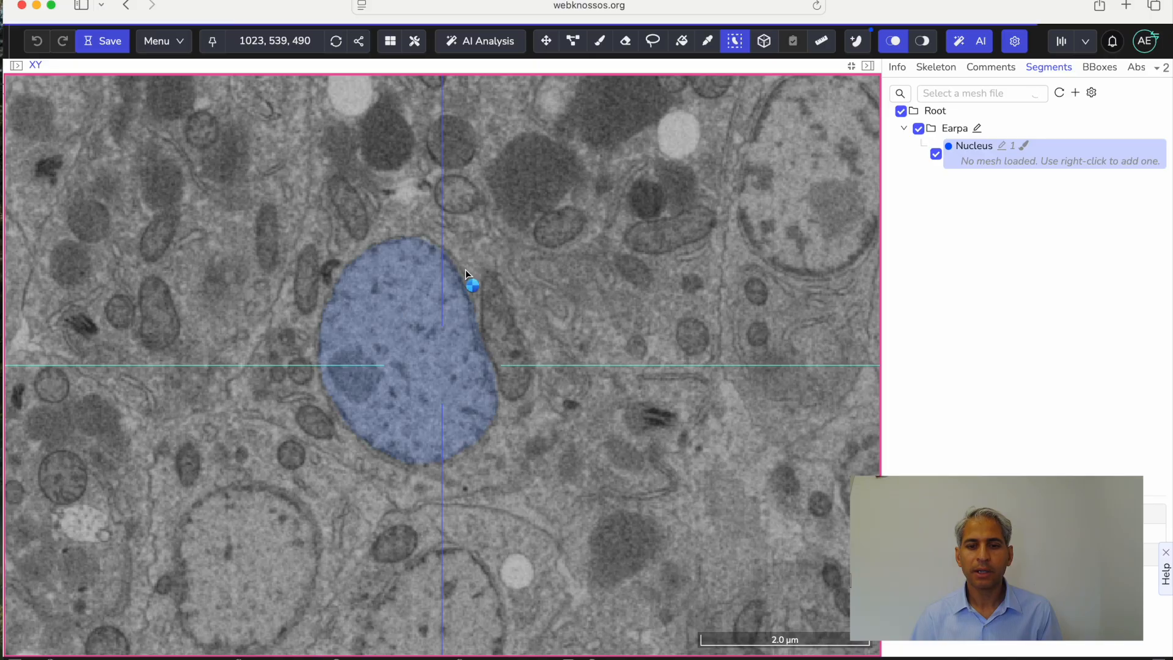
{"action": "left_click", "coordinate": [1063, 42]}
Segment the shrinking nucleus at slices 500 and 505 with AI Quick Select, filling the gap to the previous labeled slice by interpolation each time.
{"action": "scroll", "coordinate": [417, 297], "scroll_direction": "down", "scroll_amount": 10}
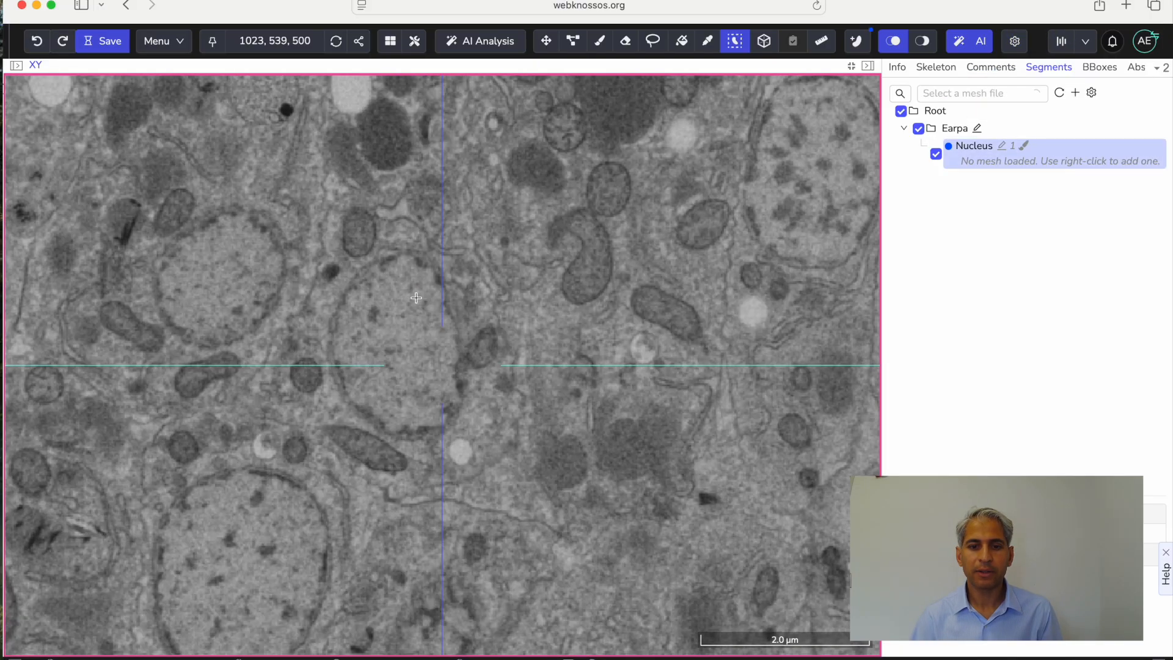
{"action": "left_click", "coordinate": [417, 297]}
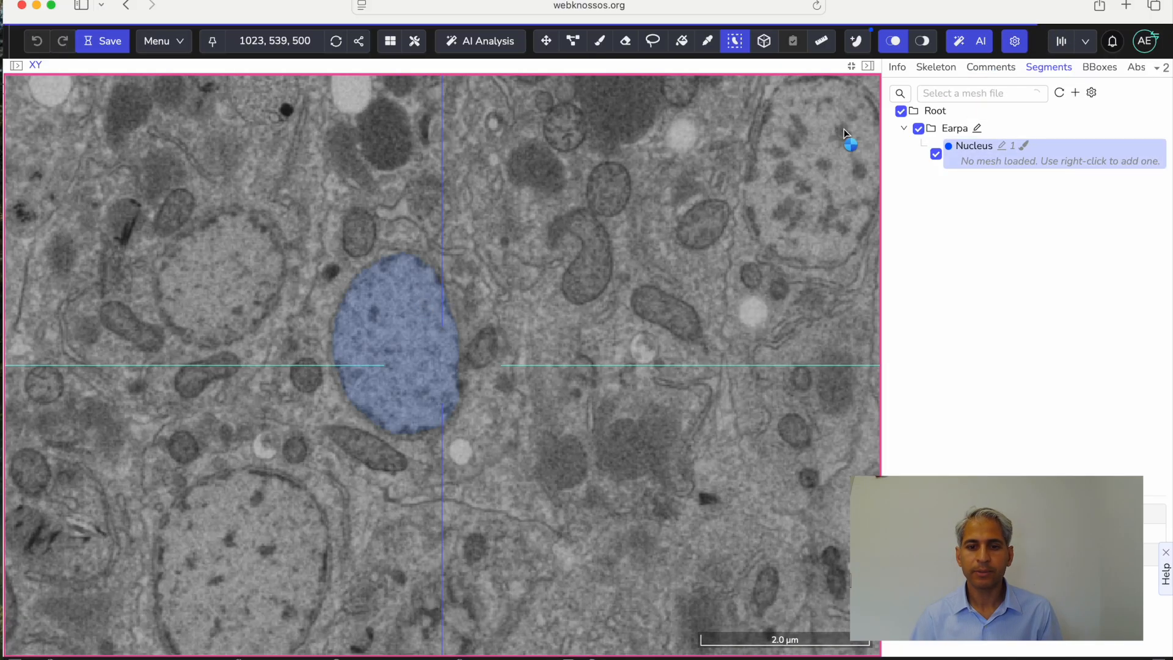
{"action": "left_click", "coordinate": [1058, 47]}
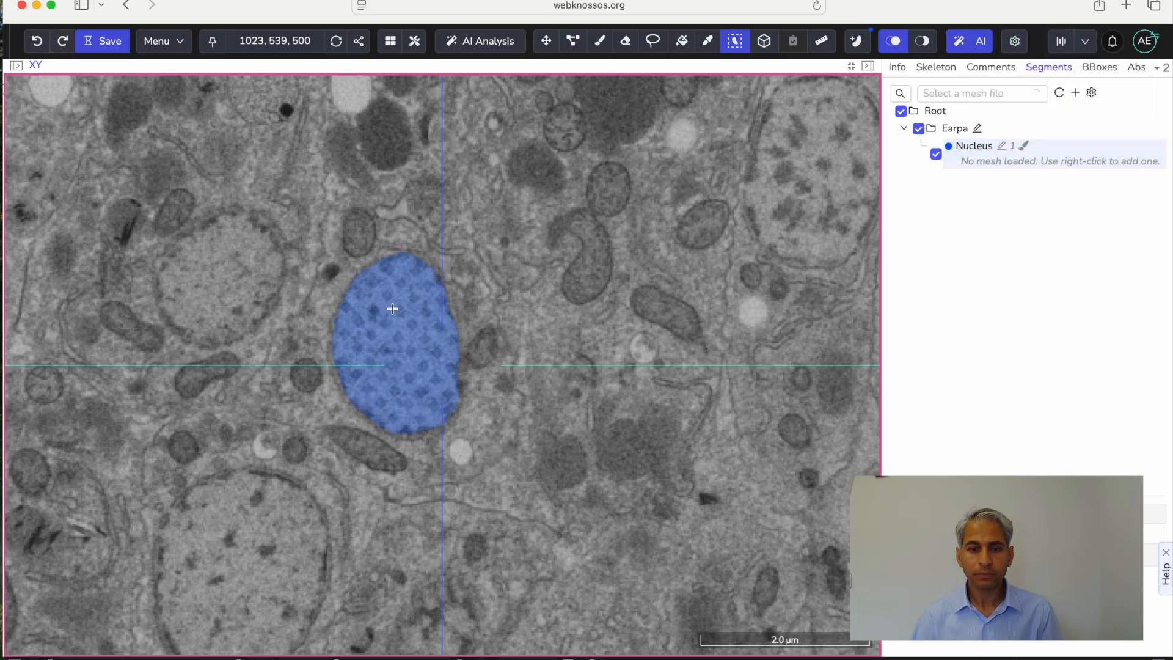
{"action": "scroll", "coordinate": [395, 308], "scroll_direction": "down", "scroll_amount": 12}
{"action": "scroll", "coordinate": [395, 308], "scroll_direction": "up", "scroll_amount": 7}
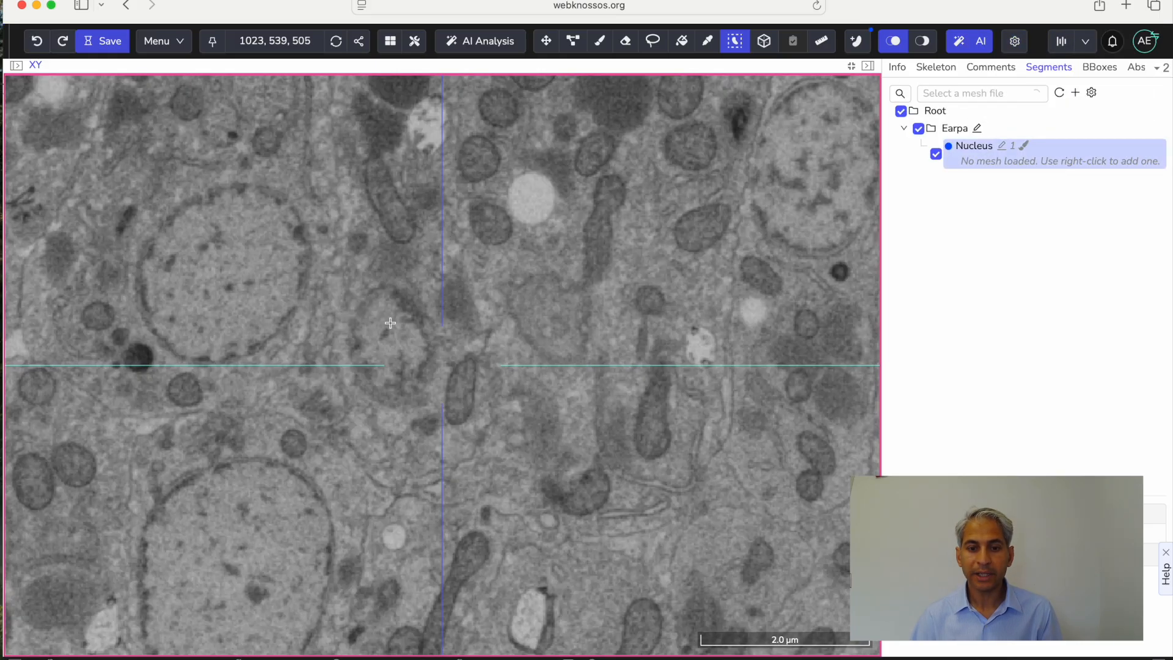
{"action": "left_click", "coordinate": [395, 321]}
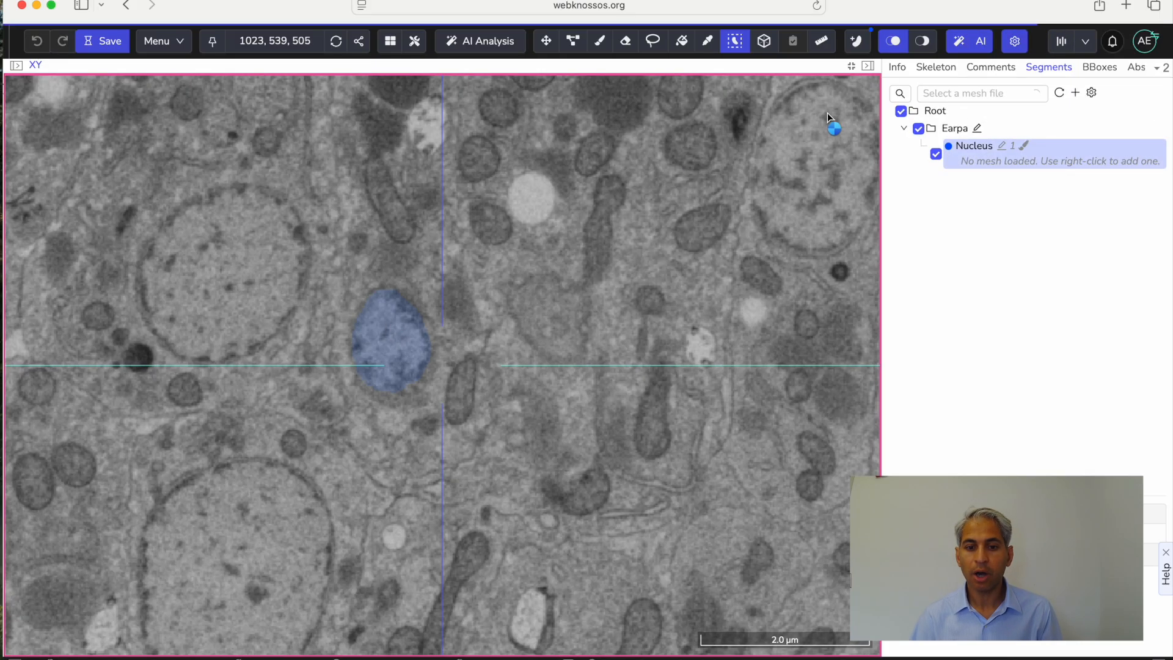
{"action": "left_click", "coordinate": [1062, 47]}
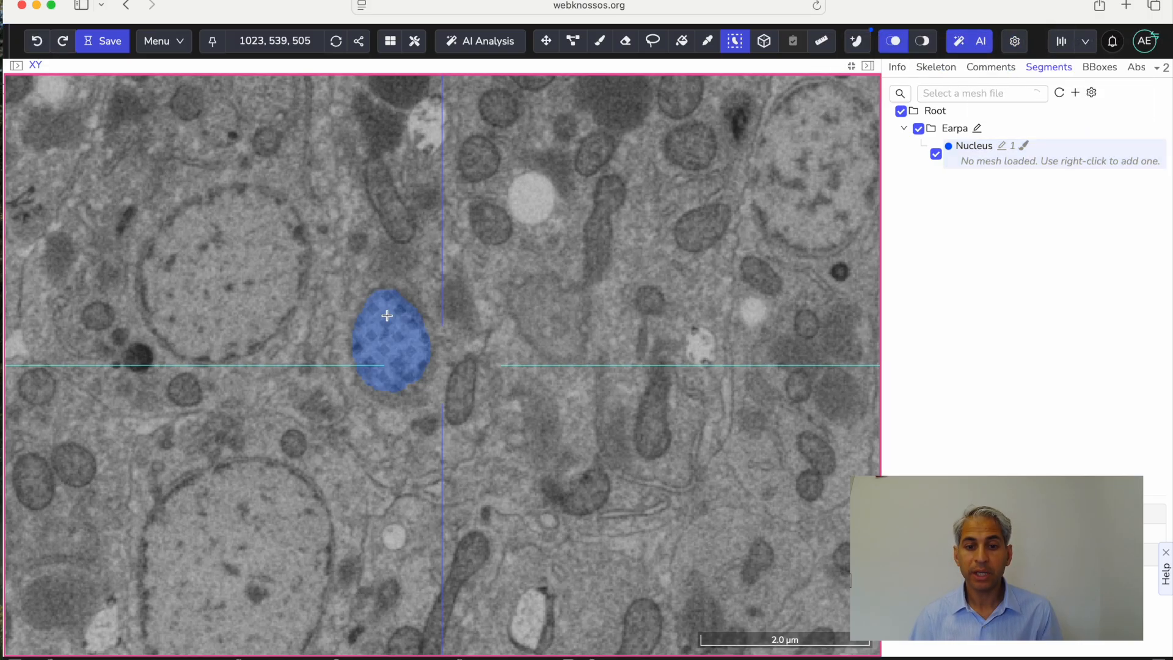
{"action": "scroll", "coordinate": [387, 316], "scroll_direction": "down", "scroll_amount": 6}
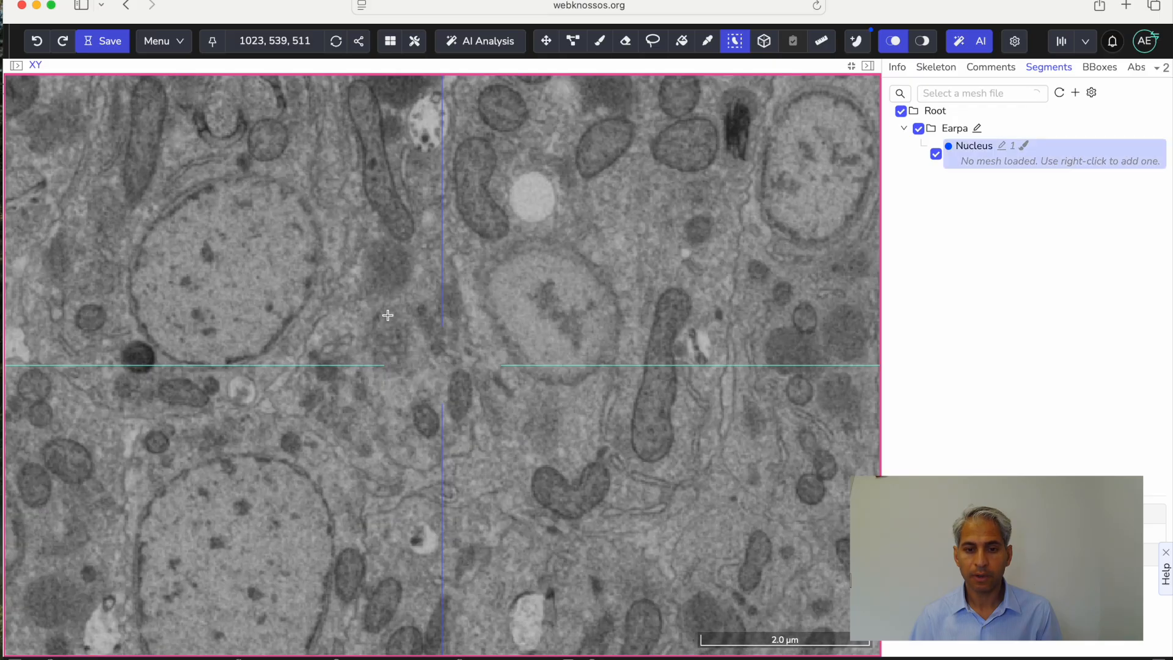
Locate where the nucleus tapers off and segment it at slice 507 with AI Quick Select.
{"action": "scroll", "coordinate": [388, 315], "scroll_direction": "up", "scroll_amount": 6}
{"action": "scroll", "coordinate": [388, 315], "scroll_direction": "down", "scroll_amount": 9}
{"action": "scroll", "coordinate": [388, 315], "scroll_direction": "up", "scroll_amount": 2}
{"action": "scroll", "coordinate": [388, 315], "scroll_direction": "up", "scroll_amount": 5}
{"action": "left_click", "coordinate": [387, 331]}
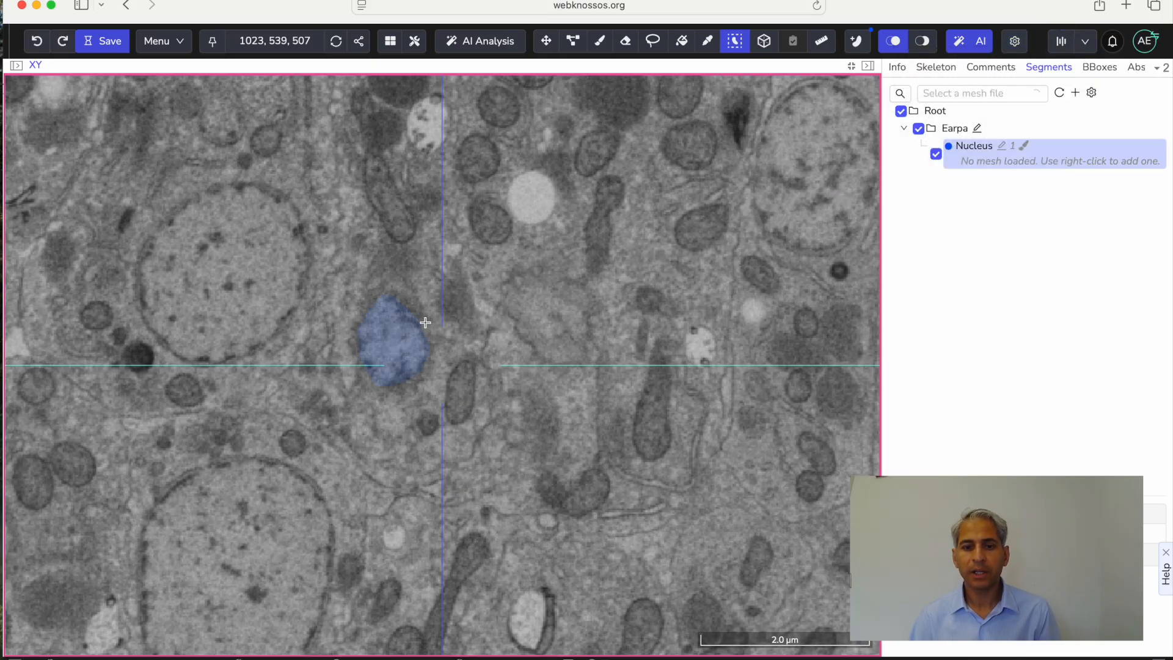
Check the slices around the nucleus's end and segment its small remnant at slice 509 with AI Quick Select.
{"action": "scroll", "coordinate": [399, 331], "scroll_direction": "down", "scroll_amount": 8}
{"action": "scroll", "coordinate": [400, 330], "scroll_direction": "up", "scroll_amount": 1}
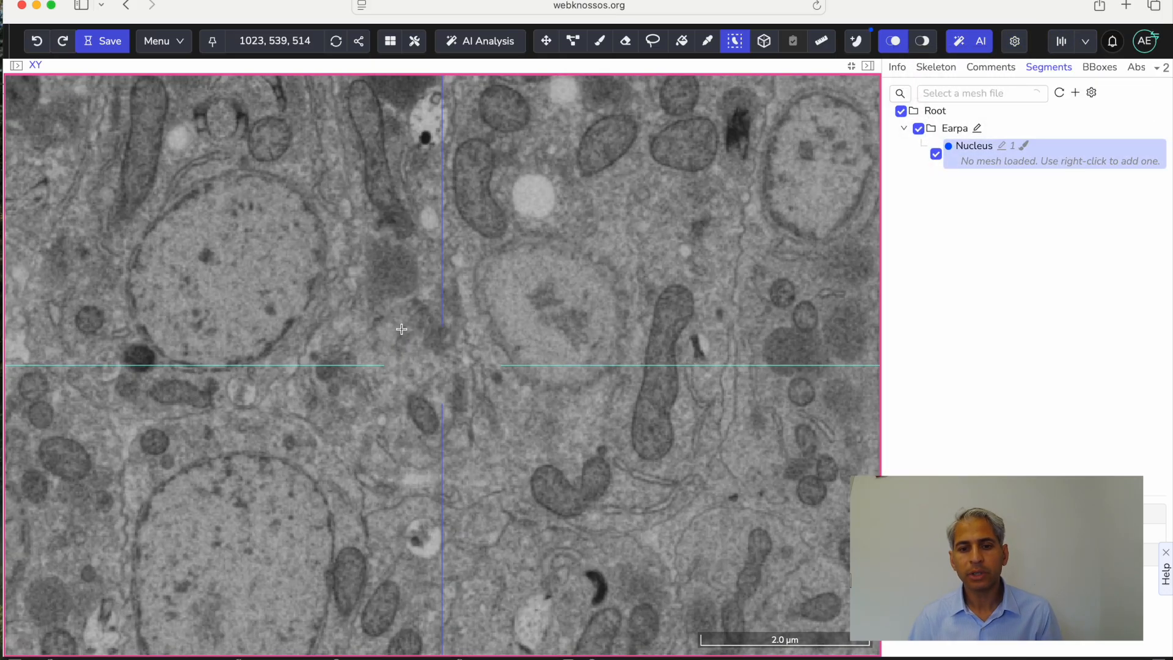
{"action": "scroll", "coordinate": [401, 330], "scroll_direction": "up", "scroll_amount": 9}
{"action": "scroll", "coordinate": [400, 332], "scroll_direction": "down", "scroll_amount": 2}
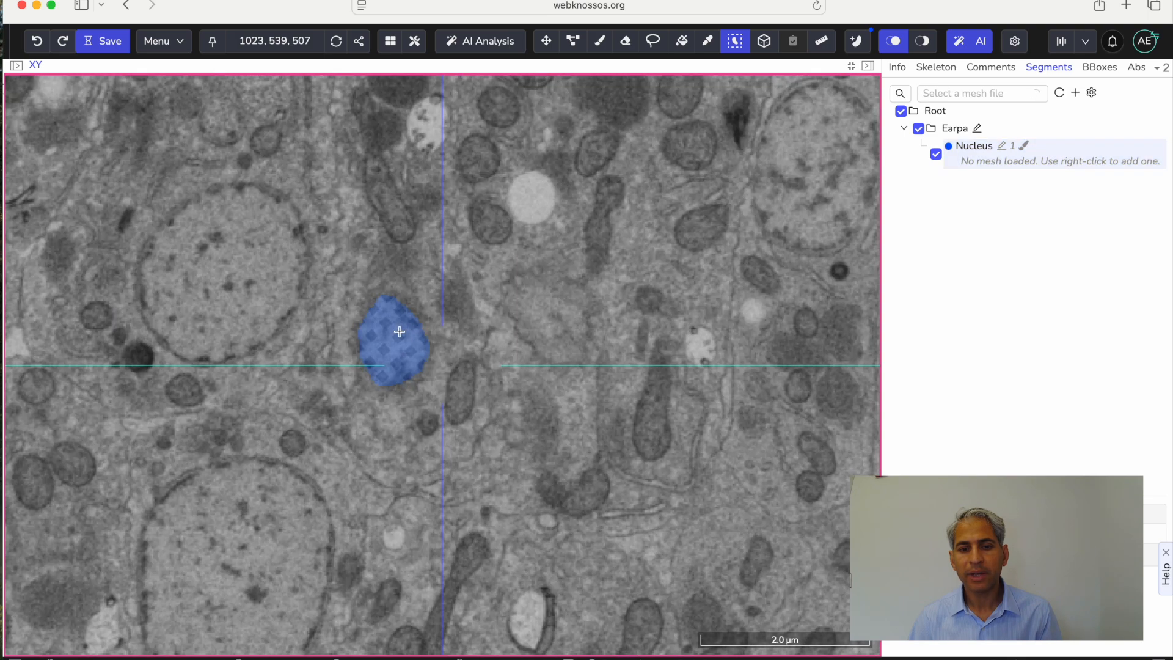
{"action": "scroll", "coordinate": [400, 332], "scroll_direction": "down", "scroll_amount": 2}
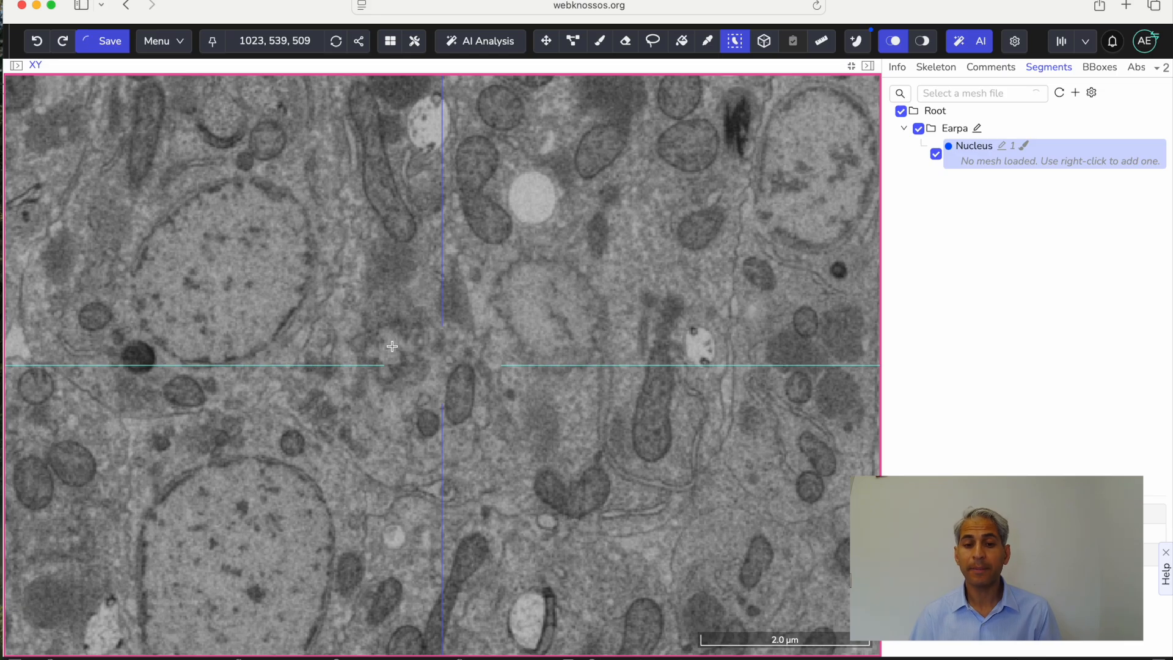
{"action": "left_click", "coordinate": [393, 352]}
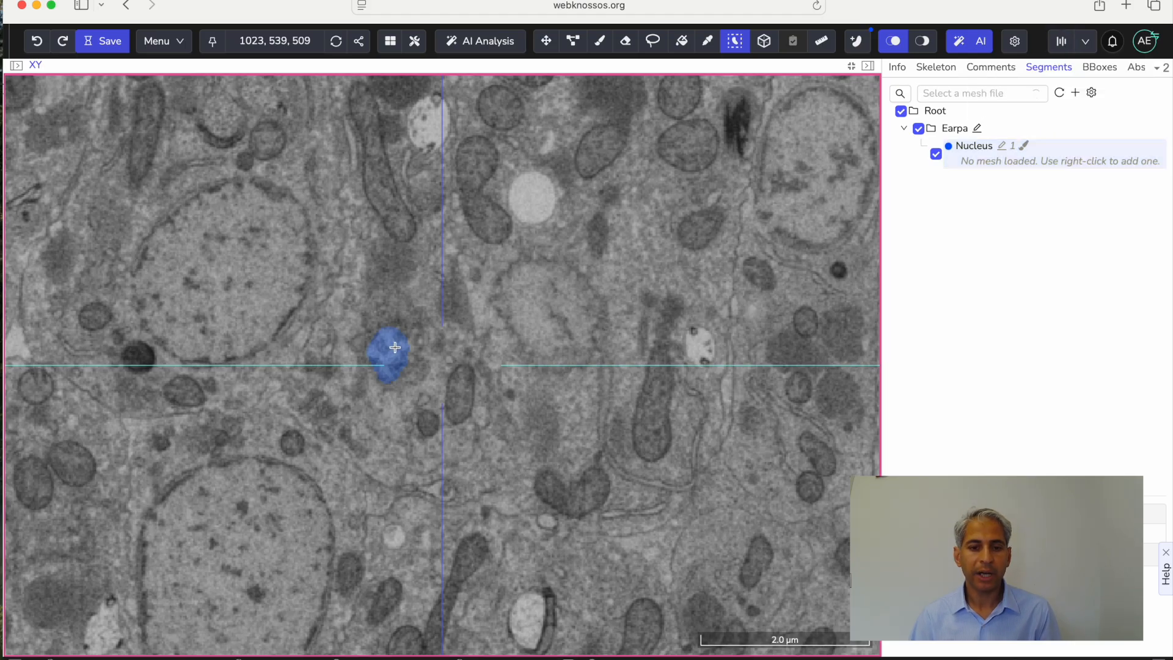
Go back through the labeled slices, segment the nucleus at slice 443, and interpolate to the last labeled slice.
{"action": "scroll", "coordinate": [396, 347], "scroll_direction": "up", "scroll_amount": 15}
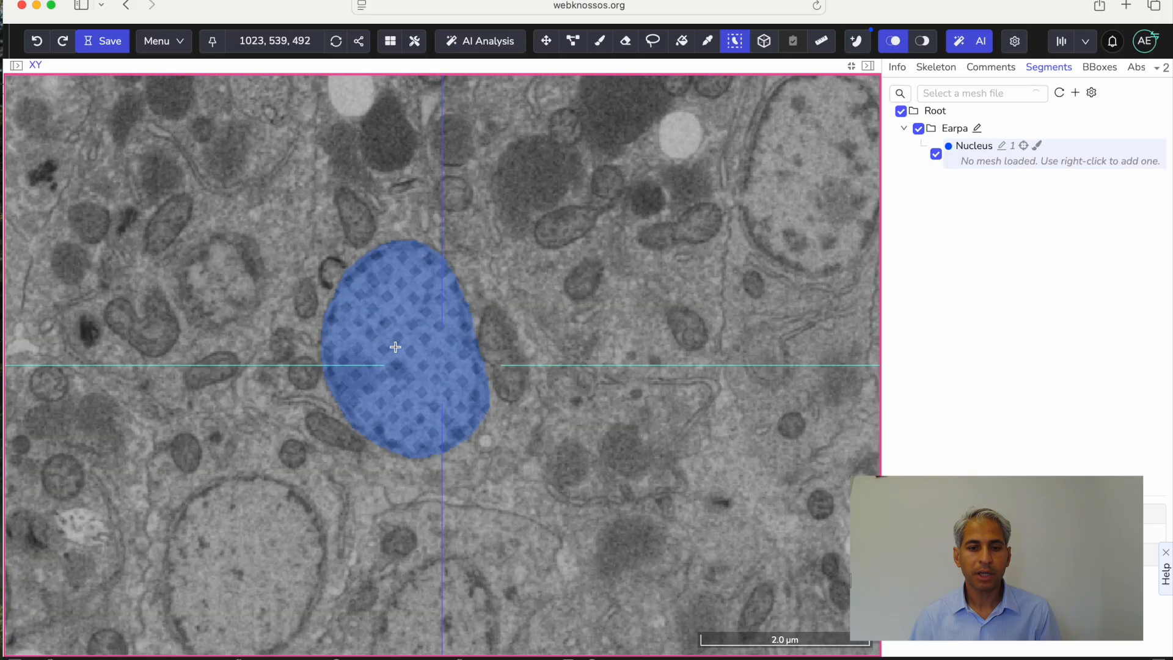
{"action": "scroll", "coordinate": [395, 347], "scroll_direction": "up", "scroll_amount": 15}
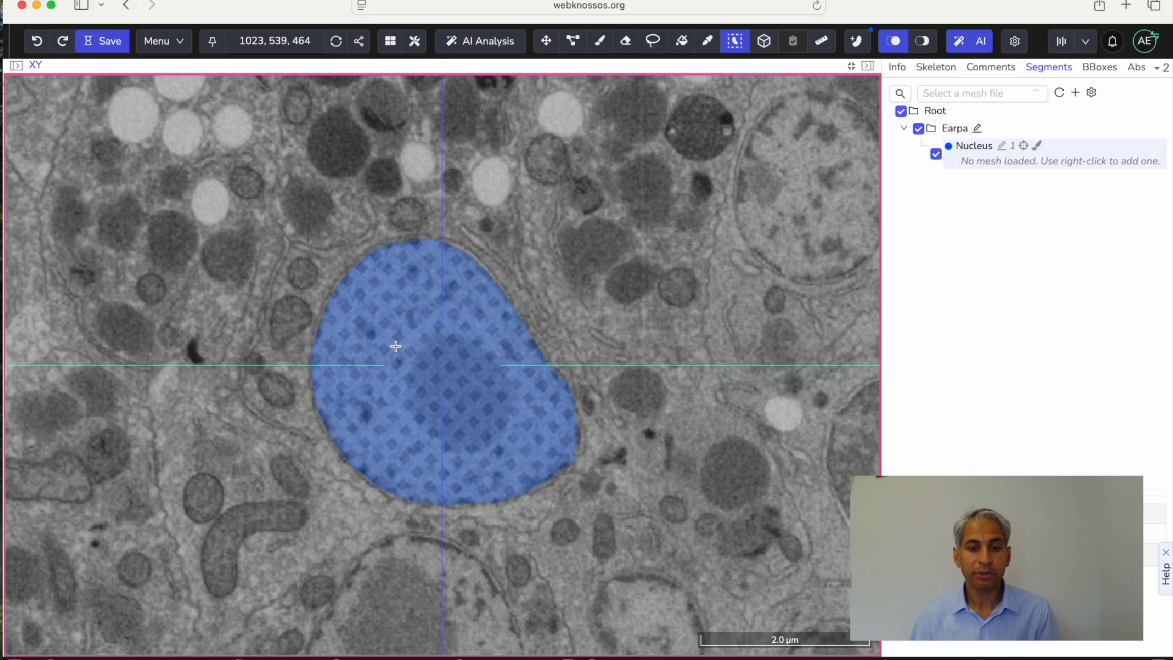
{"action": "scroll", "coordinate": [396, 346], "scroll_direction": "up", "scroll_amount": 1}
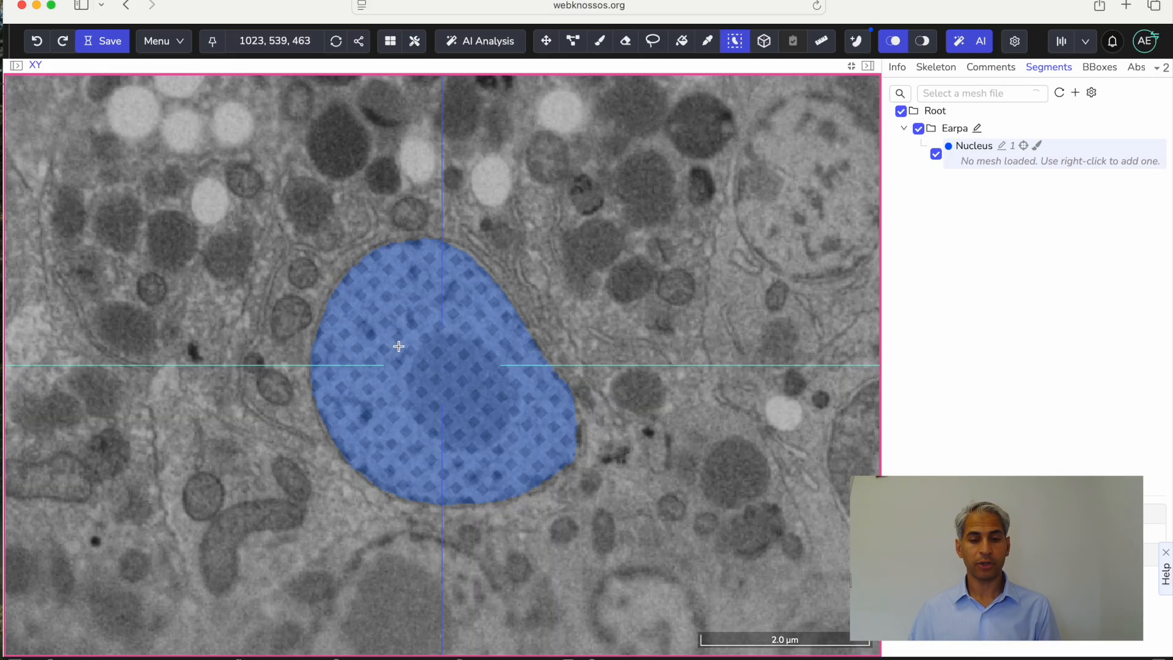
{"action": "scroll", "coordinate": [398, 347], "scroll_direction": "up", "scroll_amount": 20}
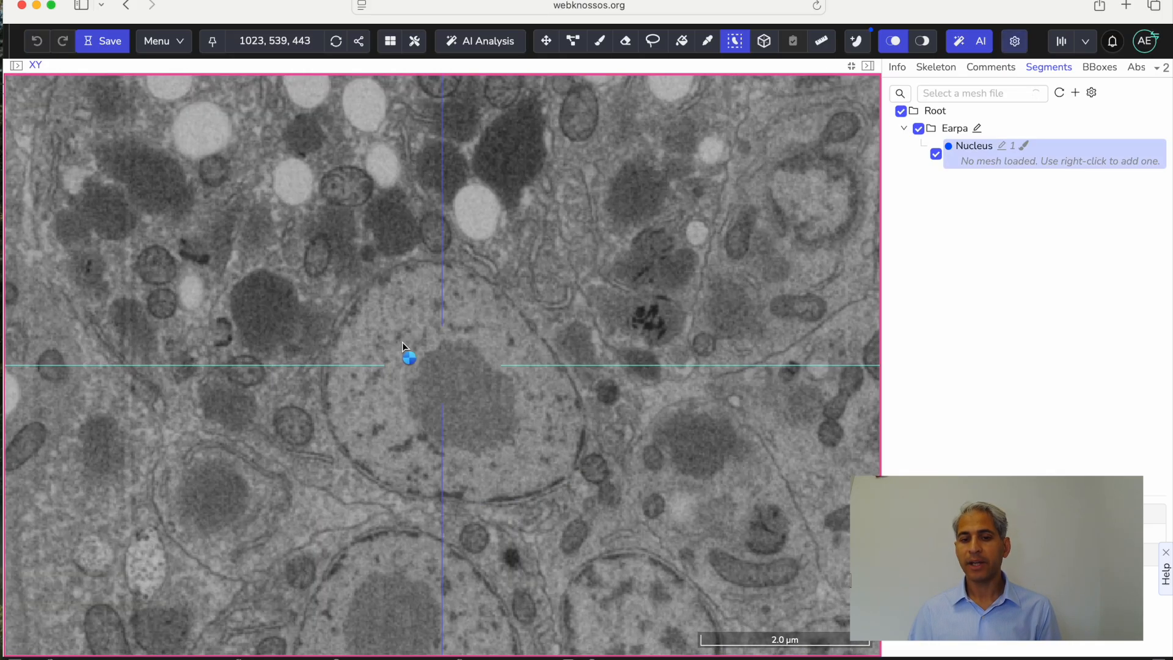
{"action": "key", "text": "v"}
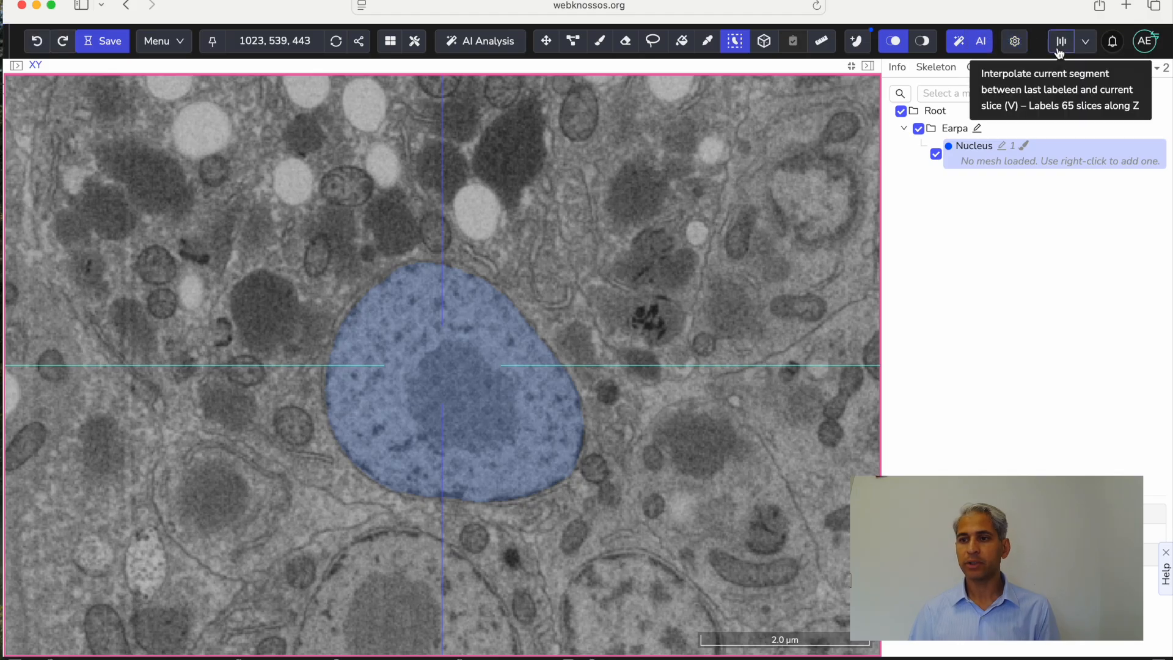
Segment the nucleus at slice 433, interpolate back to slice 443, and segment slice 432 with AI Quick Select as well.
{"action": "scroll", "coordinate": [471, 322], "scroll_direction": "up", "scroll_amount": 10}
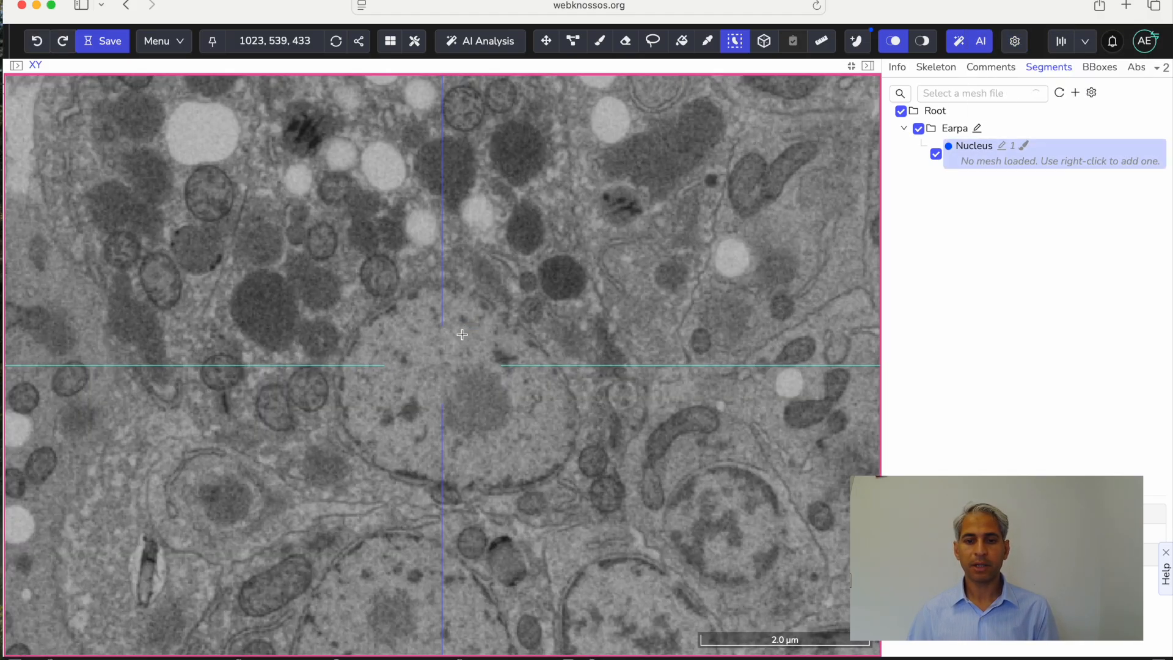
{"action": "key", "text": "v"}
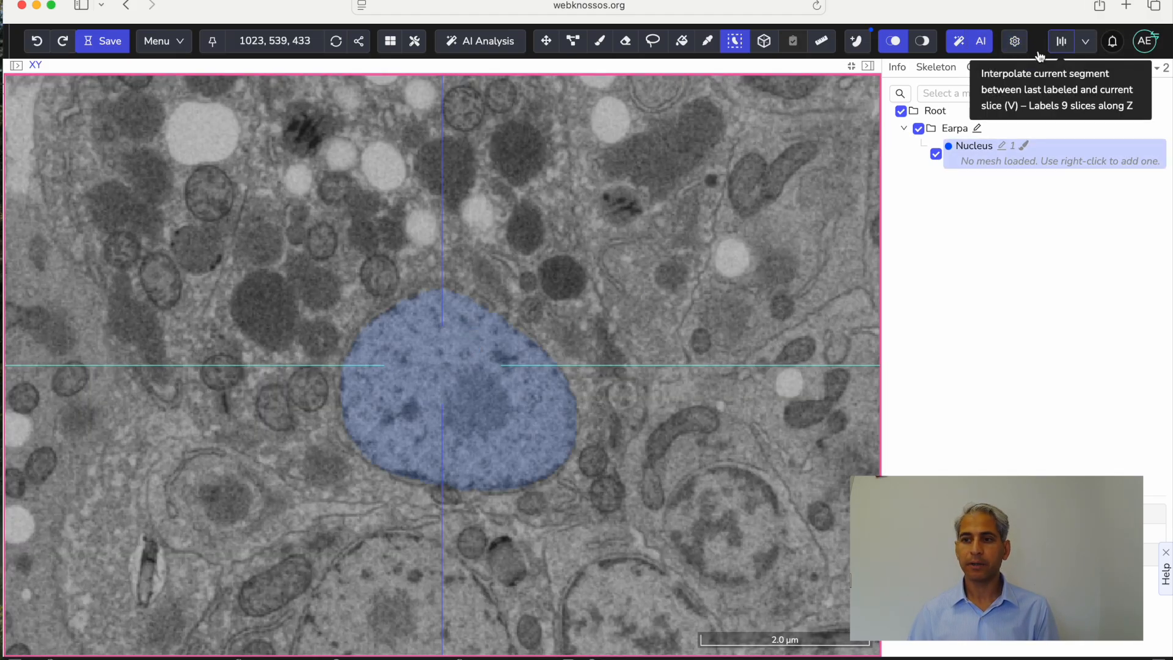
{"action": "scroll", "coordinate": [471, 347], "scroll_direction": "up", "scroll_amount": 20}
{"action": "scroll", "coordinate": [471, 346], "scroll_direction": "down", "scroll_amount": 20}
{"action": "left_click", "coordinate": [472, 349]}
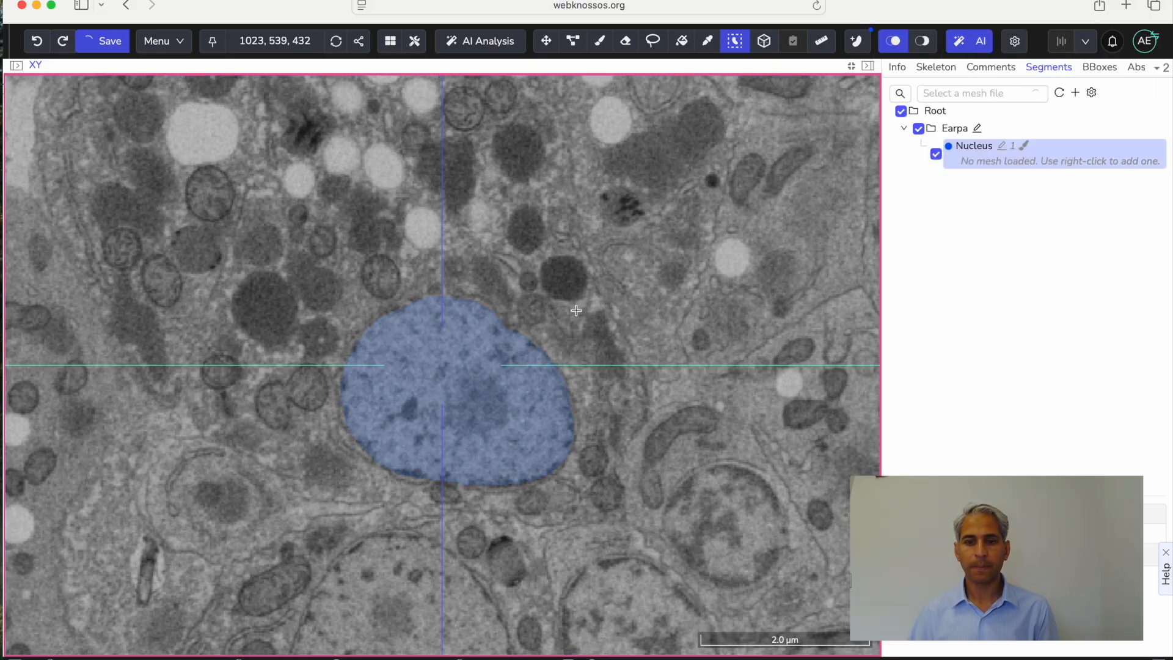
{"action": "scroll", "coordinate": [466, 335], "scroll_direction": "down", "scroll_amount": 6}
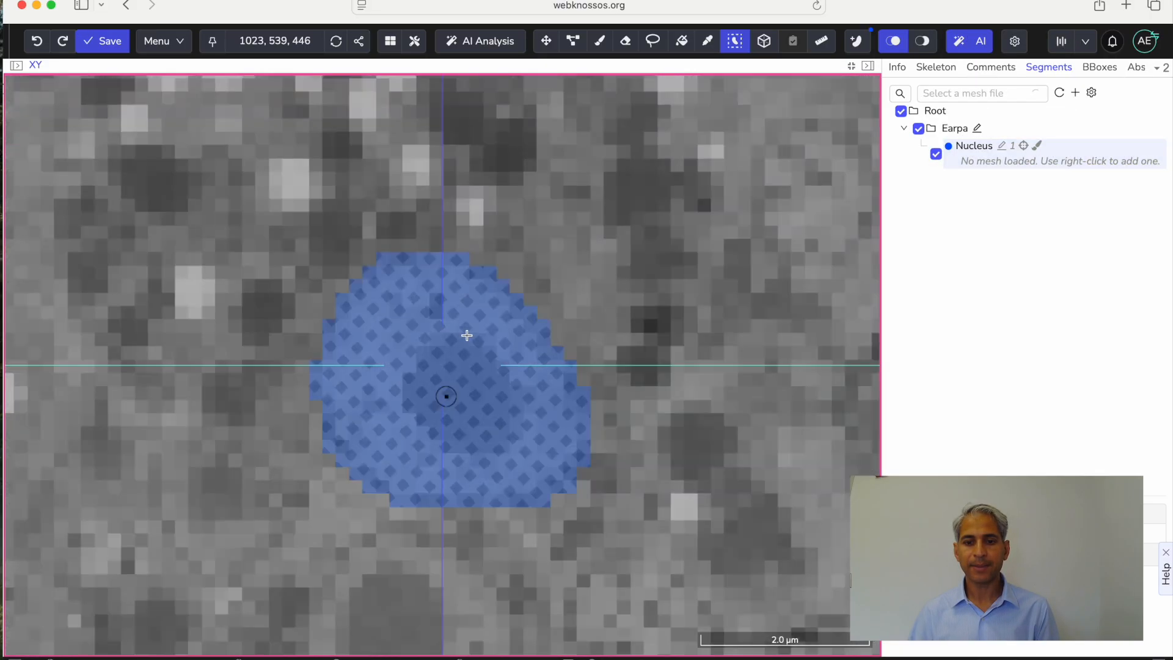
Segment the nucleus at slices 425 and 419 with AI Quick Select, interpolating back to the previously labeled slice each time.
{"action": "scroll", "coordinate": [468, 335], "scroll_direction": "up", "scroll_amount": 13}
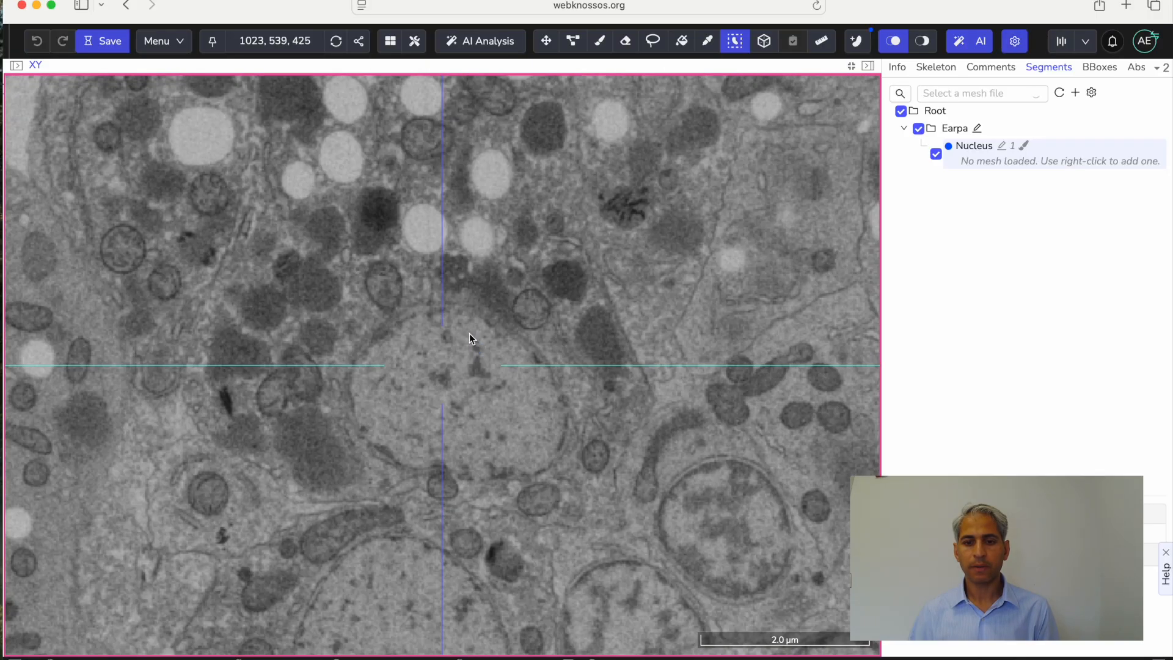
{"action": "left_click", "coordinate": [469, 333]}
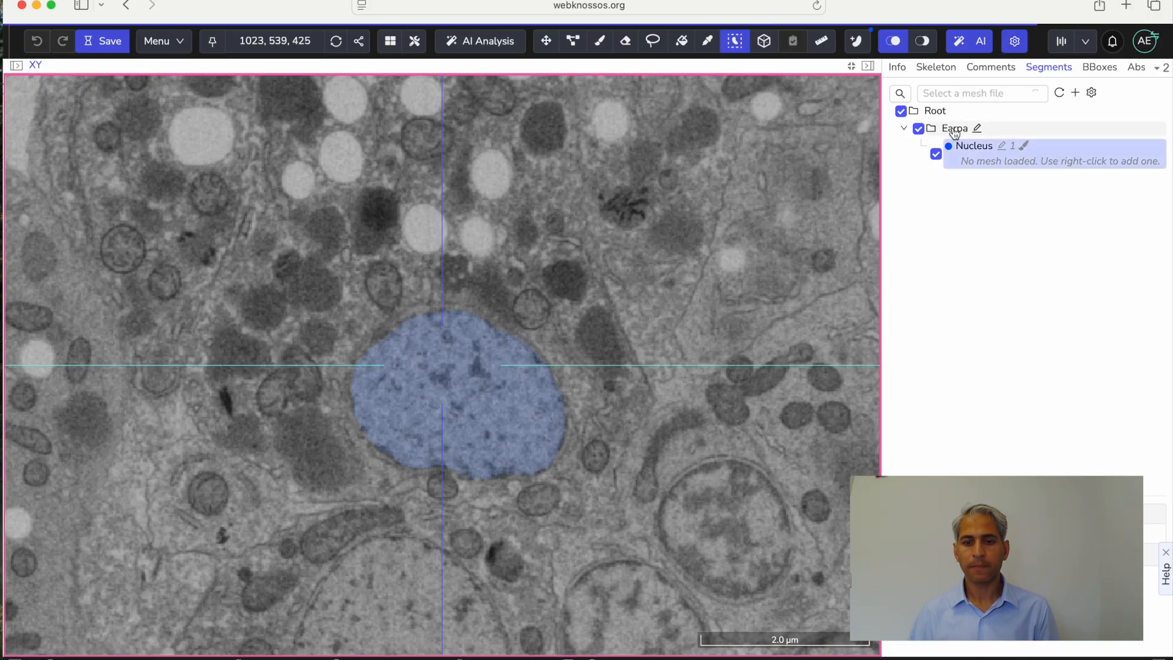
{"action": "left_click", "coordinate": [1015, 40]}
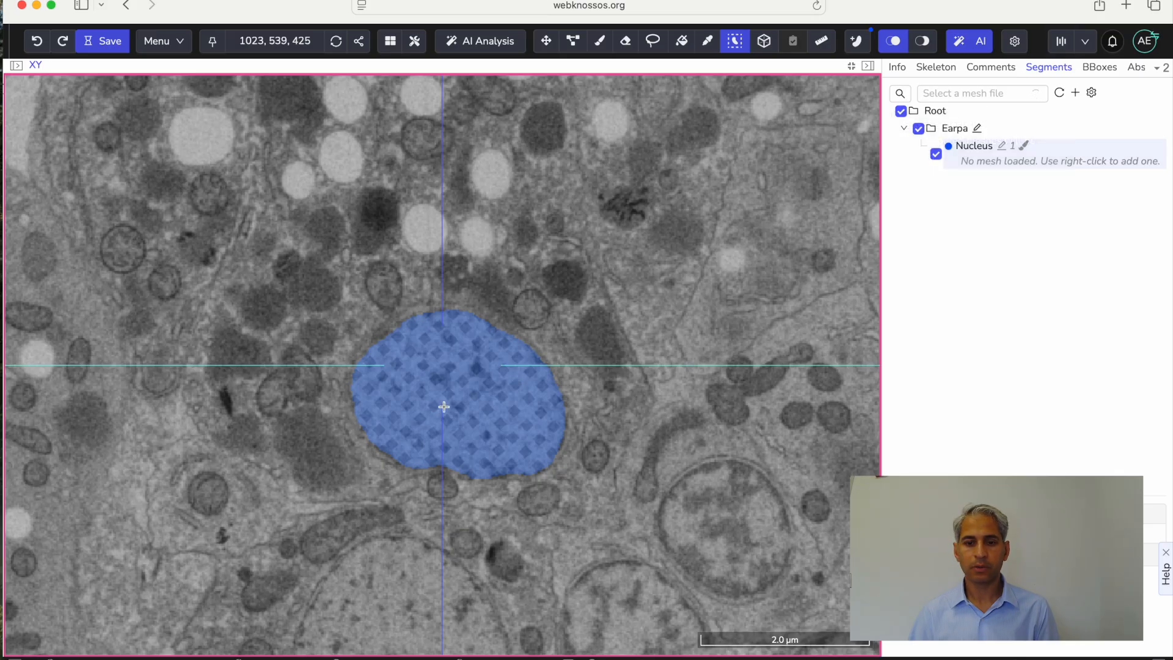
{"action": "scroll", "coordinate": [451, 397], "scroll_direction": "up", "scroll_amount": 15}
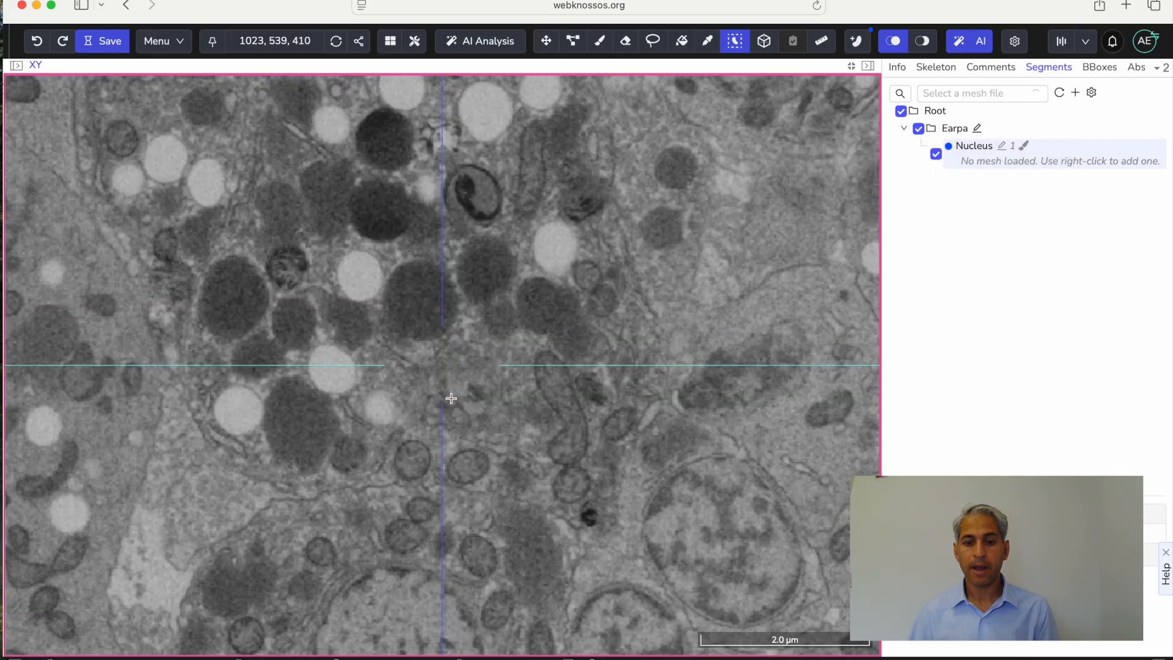
{"action": "scroll", "coordinate": [451, 398], "scroll_direction": "down", "scroll_amount": 9}
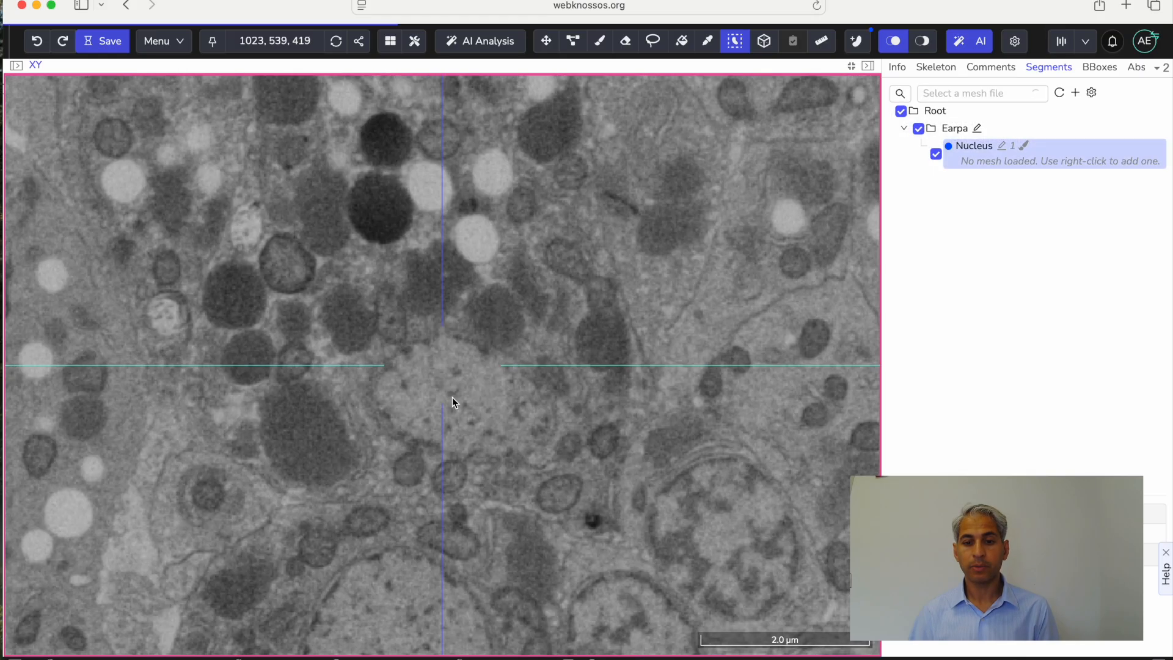
{"action": "left_click", "coordinate": [1062, 41]}
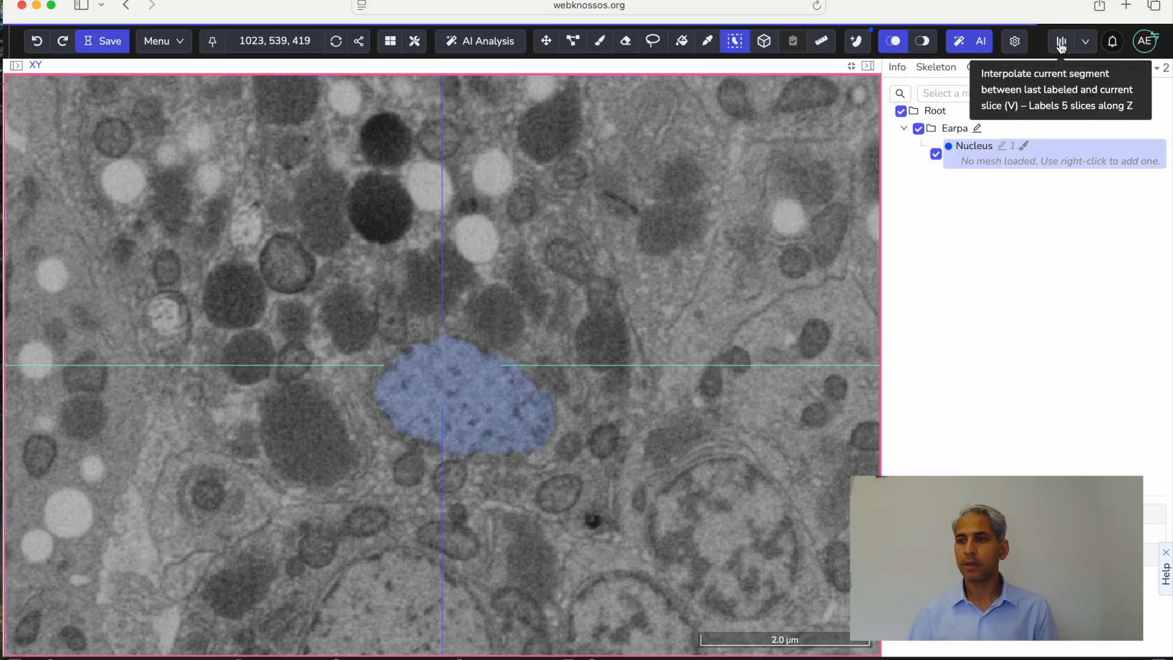
Segment the shrinking nucleus at slice 414 with AI Quick Select and interpolate back to slice 419.
{"action": "scroll", "coordinate": [448, 388], "scroll_direction": "up", "scroll_amount": 11}
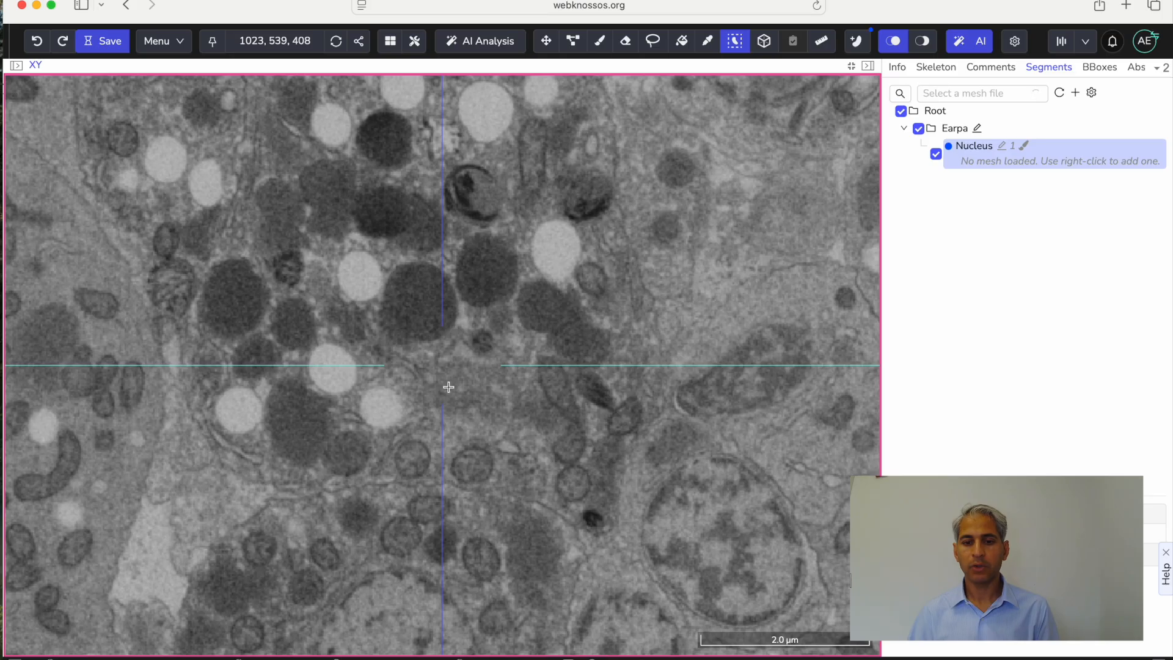
{"action": "scroll", "coordinate": [449, 387], "scroll_direction": "down", "scroll_amount": 6}
{"action": "scroll", "coordinate": [450, 387], "scroll_direction": "down", "scroll_amount": 1}
{"action": "scroll", "coordinate": [451, 386], "scroll_direction": "up", "scroll_amount": 1}
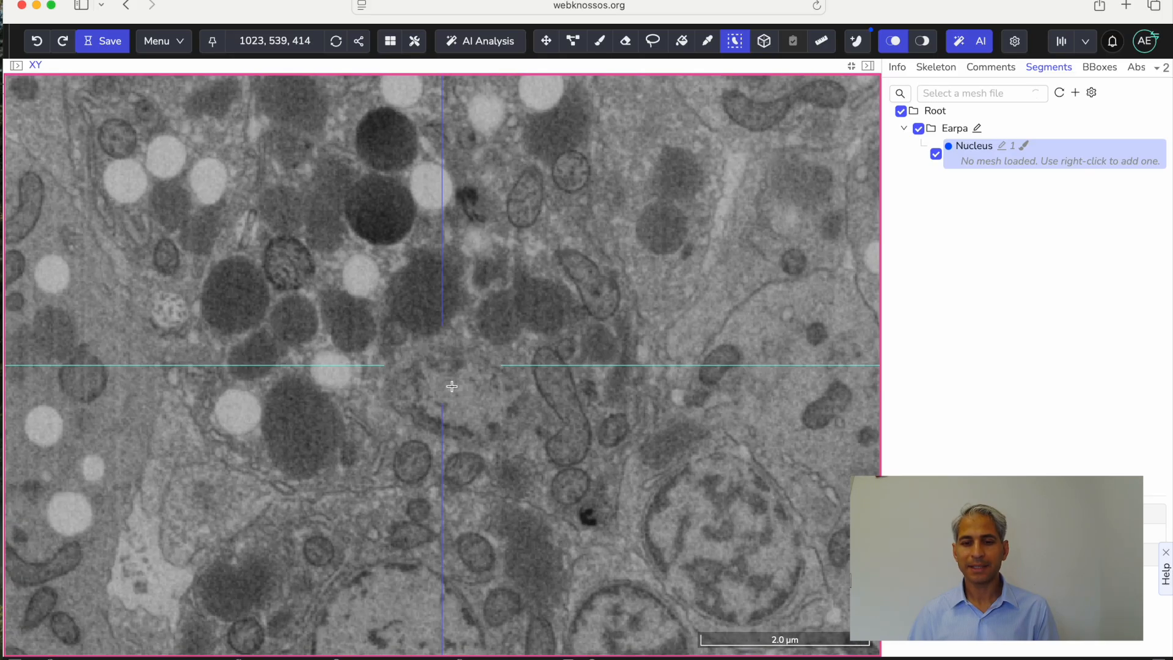
{"action": "left_click", "coordinate": [456, 383]}
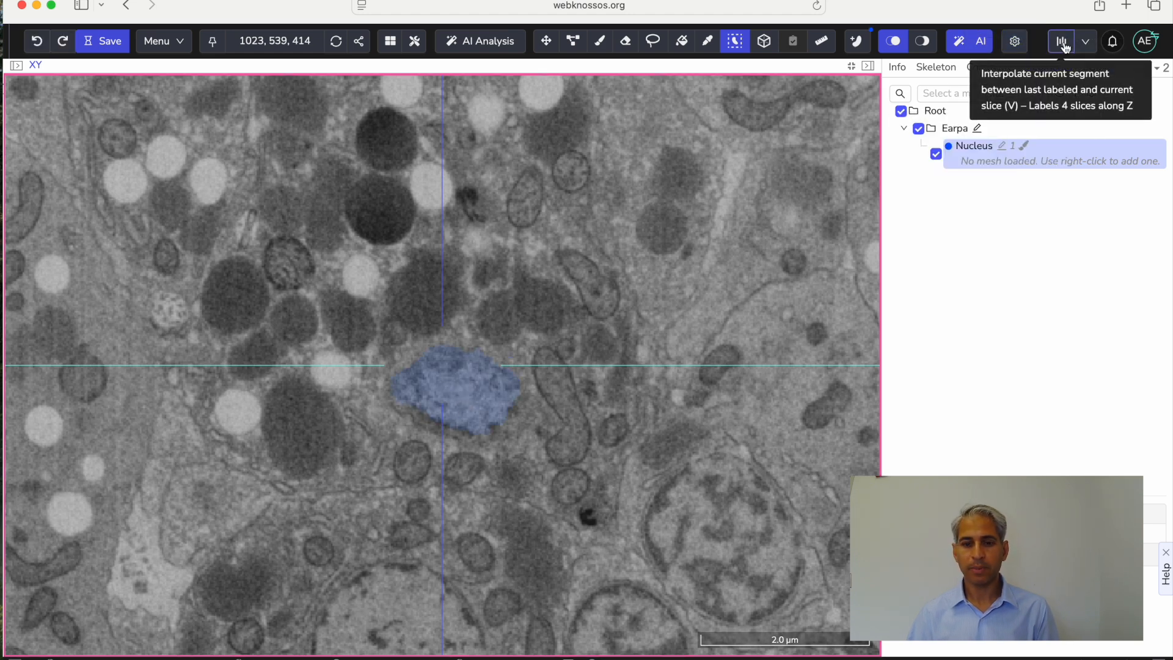
Check where the nucleus ends beyond slice 414, segment it at slice 412, and fill the slice between them by interpolation.
{"action": "scroll", "coordinate": [465, 378], "scroll_direction": "up", "scroll_amount": 8}
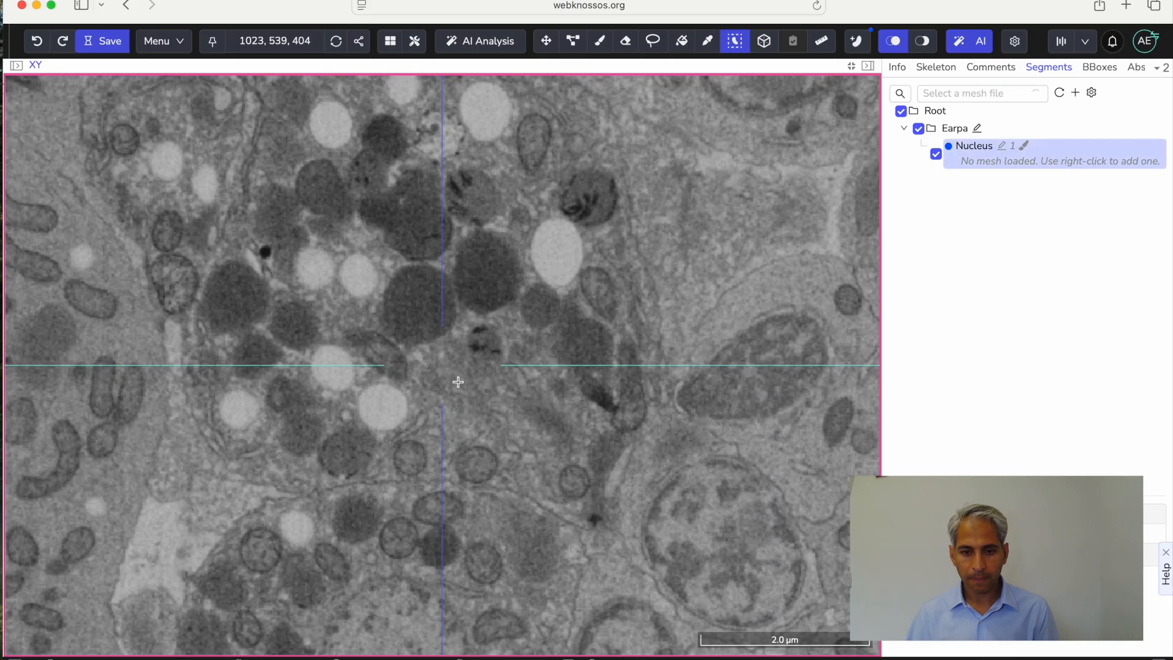
{"action": "scroll", "coordinate": [459, 381], "scroll_direction": "down", "scroll_amount": 8}
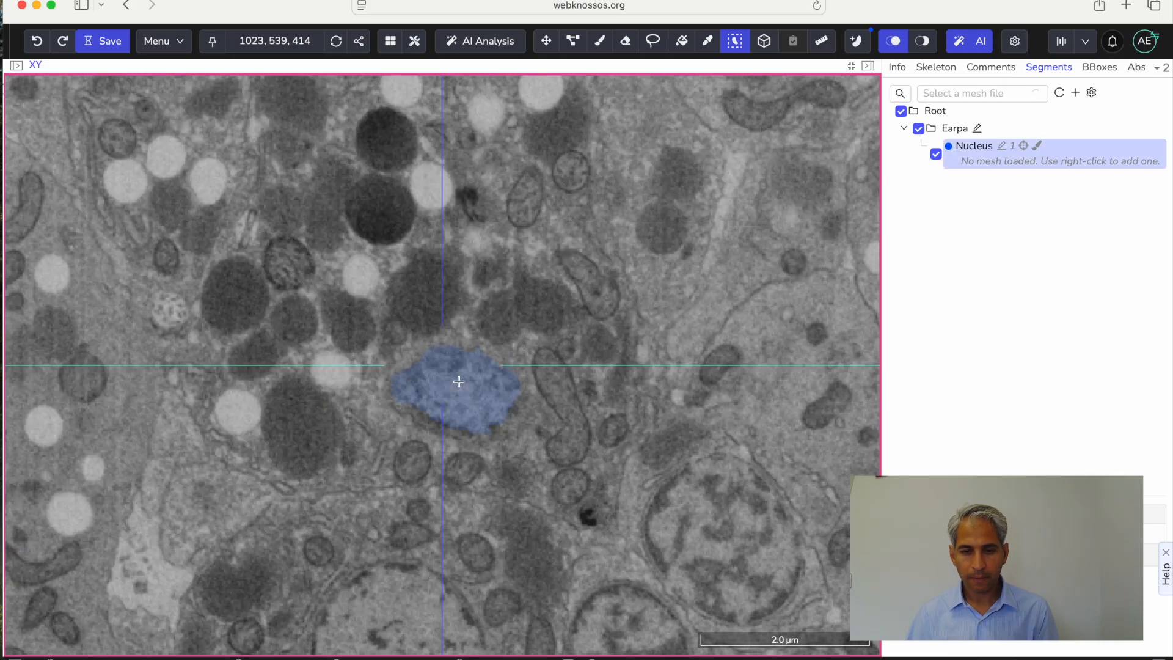
{"action": "scroll", "coordinate": [460, 381], "scroll_direction": "up", "scroll_amount": 7}
{"action": "scroll", "coordinate": [459, 381], "scroll_direction": "down", "scroll_amount": 7}
{"action": "scroll", "coordinate": [459, 380], "scroll_direction": "up", "scroll_amount": 3}
{"action": "scroll", "coordinate": [459, 380], "scroll_direction": "up", "scroll_amount": 6}
{"action": "scroll", "coordinate": [459, 380], "scroll_direction": "down", "scroll_amount": 3}
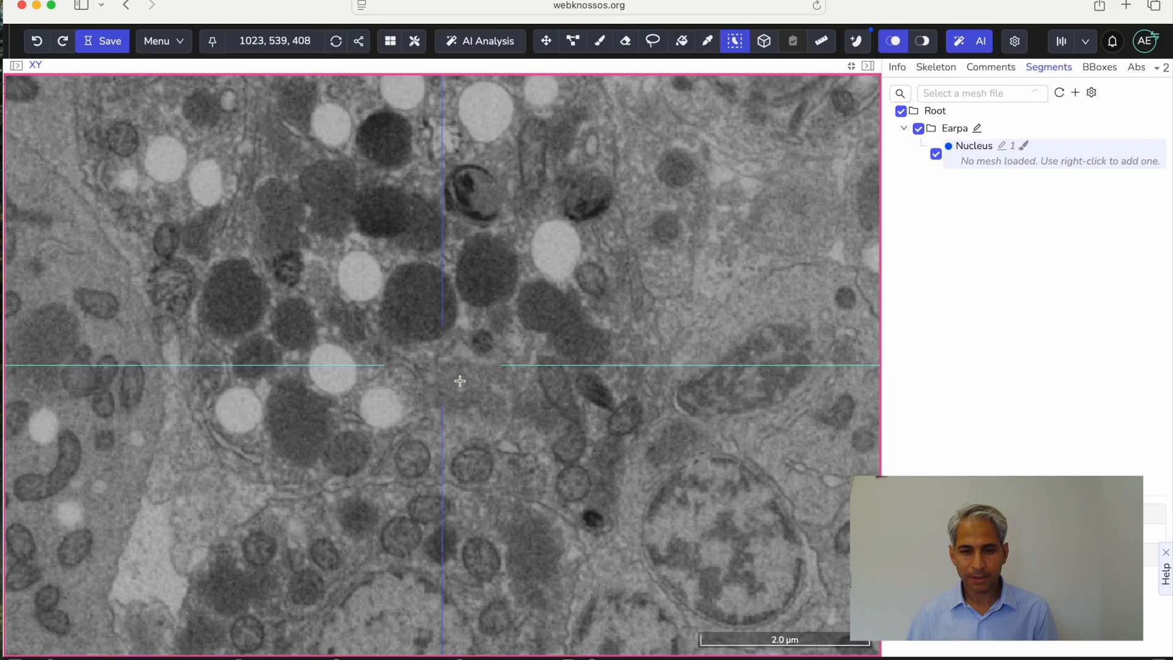
{"action": "scroll", "coordinate": [459, 380], "scroll_direction": "down", "scroll_amount": 1}
{"action": "scroll", "coordinate": [460, 380], "scroll_direction": "up", "scroll_amount": 2}
{"action": "scroll", "coordinate": [460, 380], "scroll_direction": "down", "scroll_amount": 6}
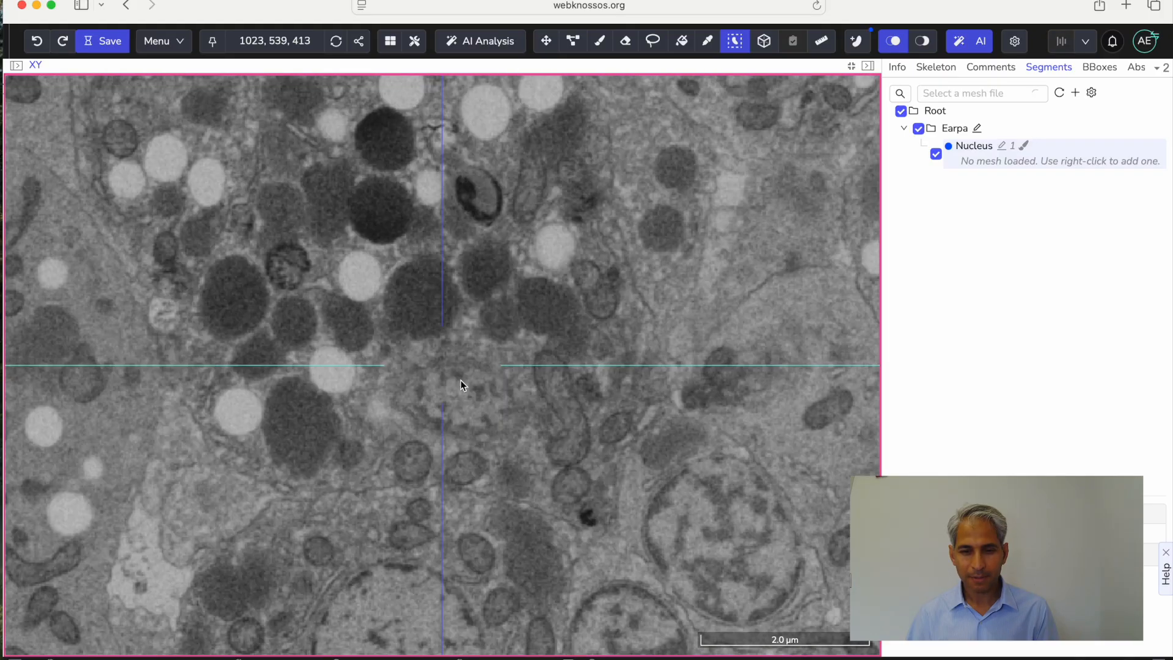
{"action": "scroll", "coordinate": [462, 397], "scroll_direction": "up", "scroll_amount": 1}
{"action": "left_click", "coordinate": [470, 397]}
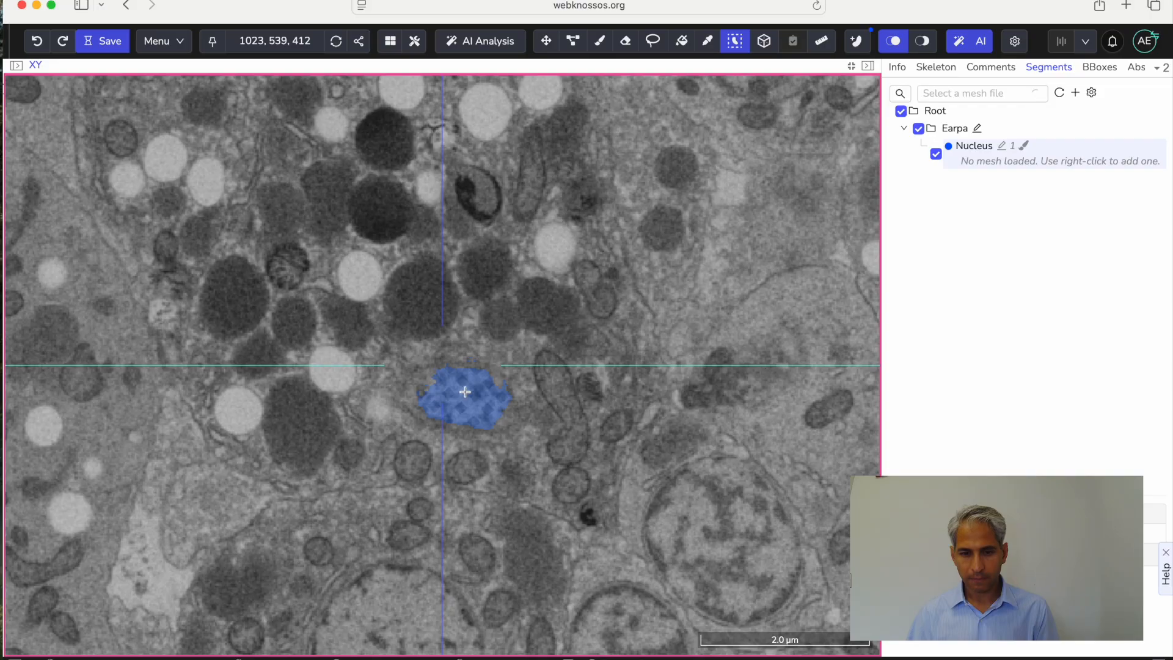
Examine the nucleus labels between slices 409 and 422 for gaps and for where the nucleus ends.
{"action": "scroll", "coordinate": [466, 391], "scroll_direction": "down", "scroll_amount": 7}
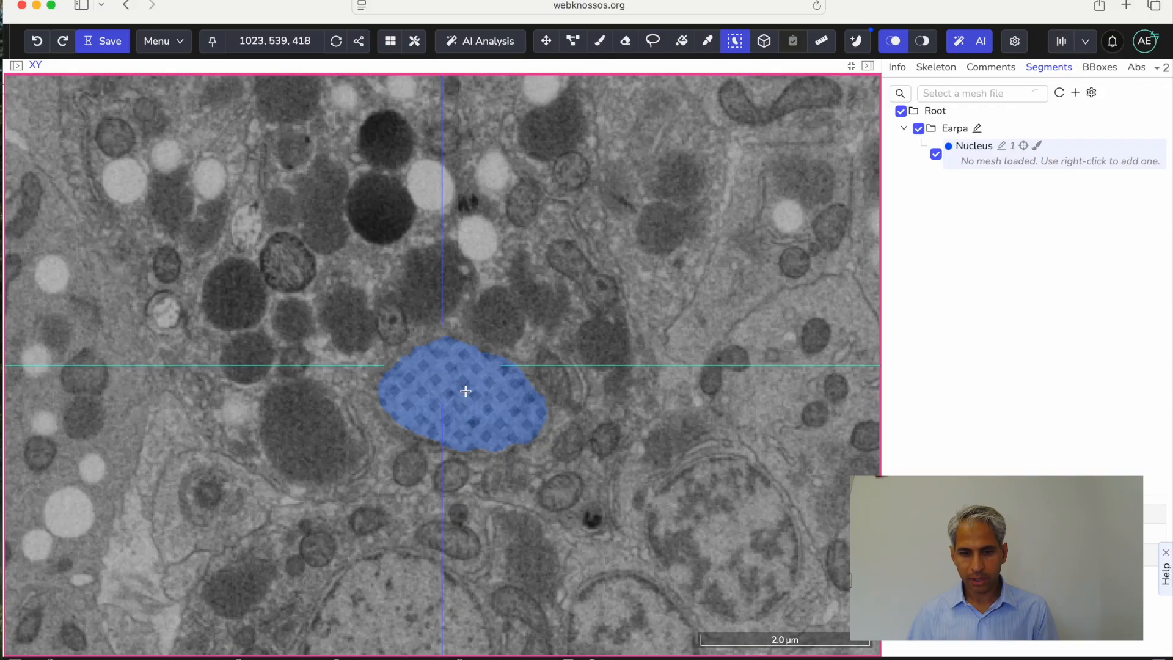
{"action": "scroll", "coordinate": [466, 391], "scroll_direction": "down", "scroll_amount": 3}
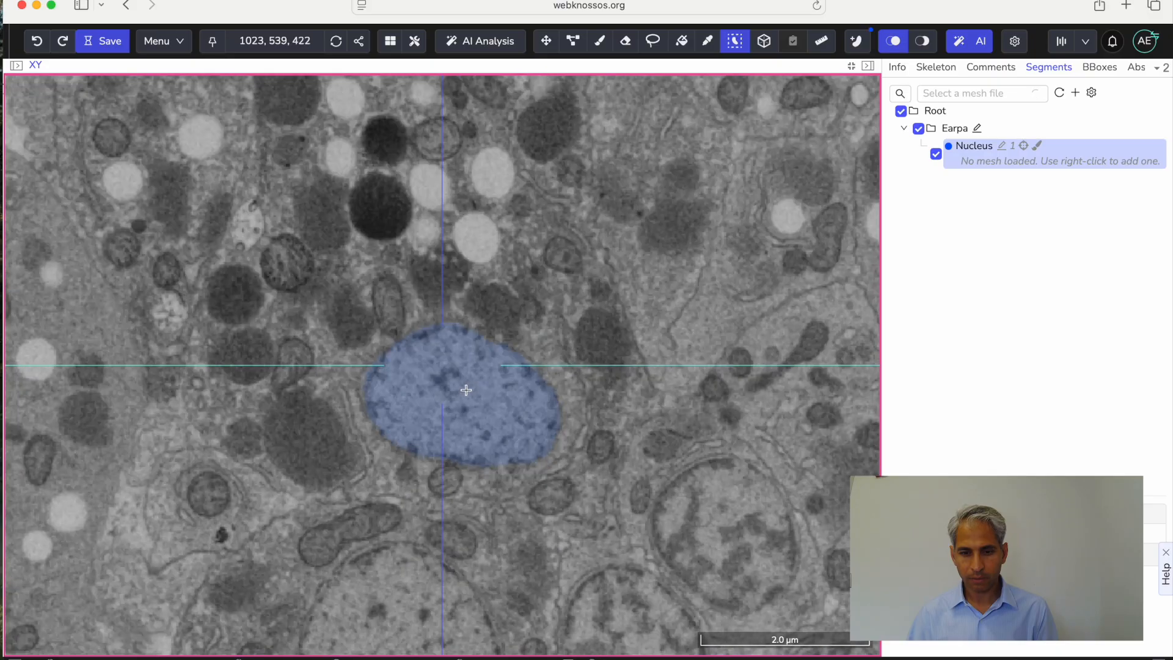
{"action": "scroll", "coordinate": [465, 391], "scroll_direction": "up", "scroll_amount": 11}
{"action": "scroll", "coordinate": [466, 391], "scroll_direction": "down", "scroll_amount": 11}
{"action": "scroll", "coordinate": [465, 390], "scroll_direction": "up", "scroll_amount": 3}
{"action": "scroll", "coordinate": [467, 390], "scroll_direction": "up", "scroll_amount": 6}
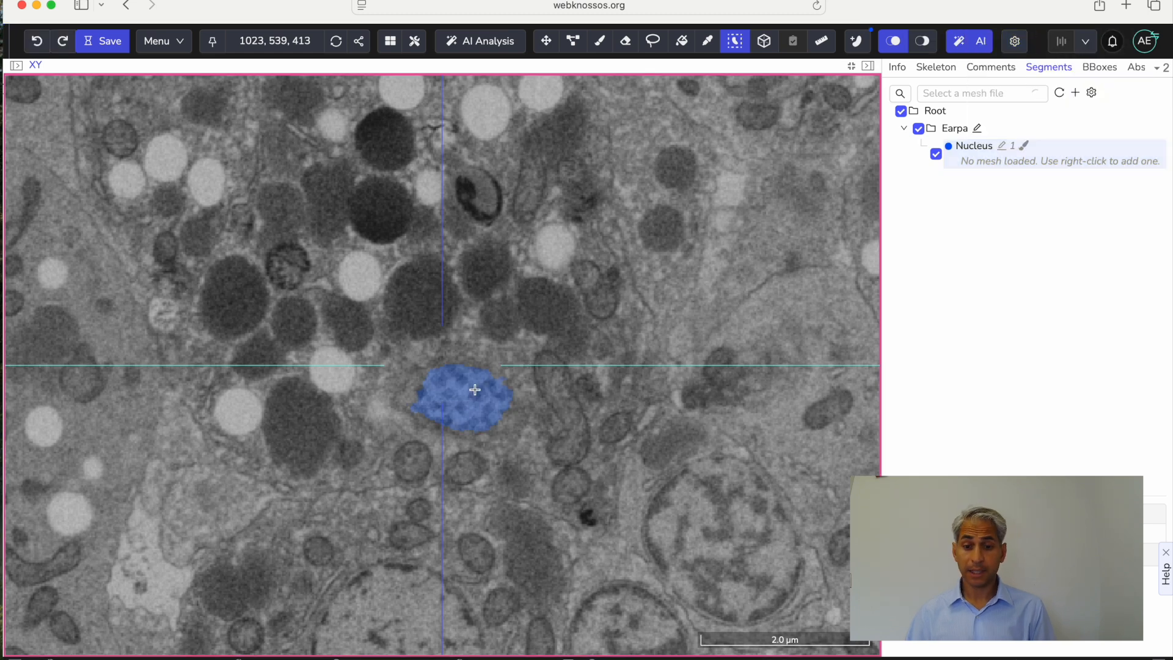
{"action": "scroll", "coordinate": [472, 393], "scroll_direction": "down", "scroll_amount": 1}
{"action": "scroll", "coordinate": [473, 393], "scroll_direction": "down", "scroll_amount": 3}
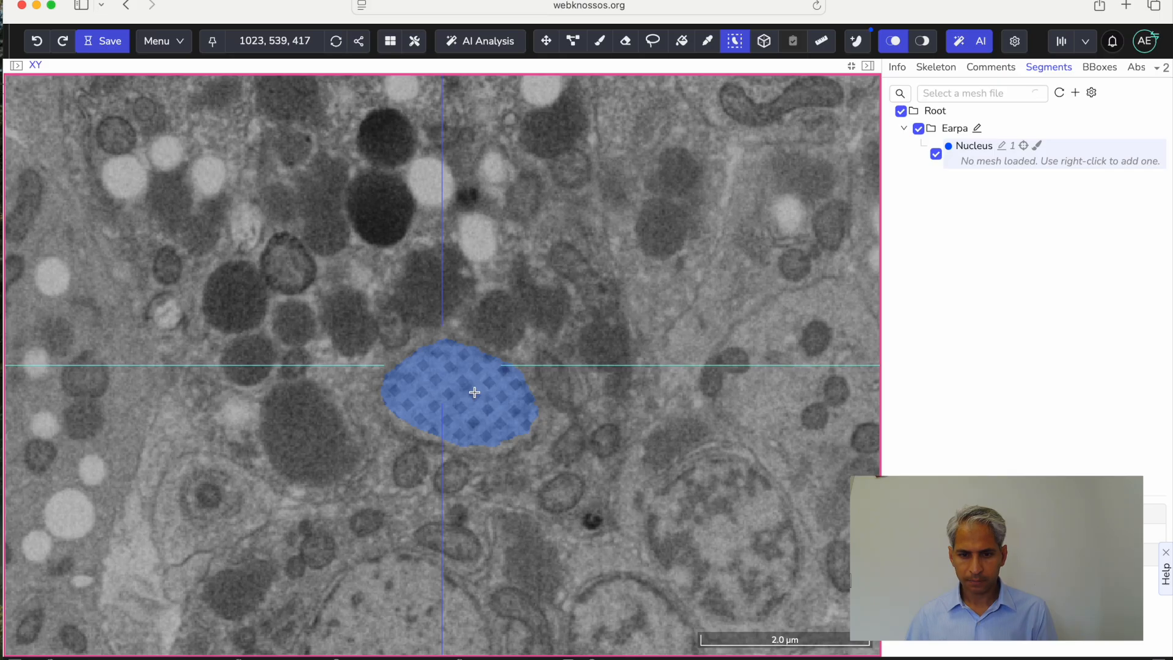
{"action": "scroll", "coordinate": [475, 392], "scroll_direction": "up", "scroll_amount": 4}
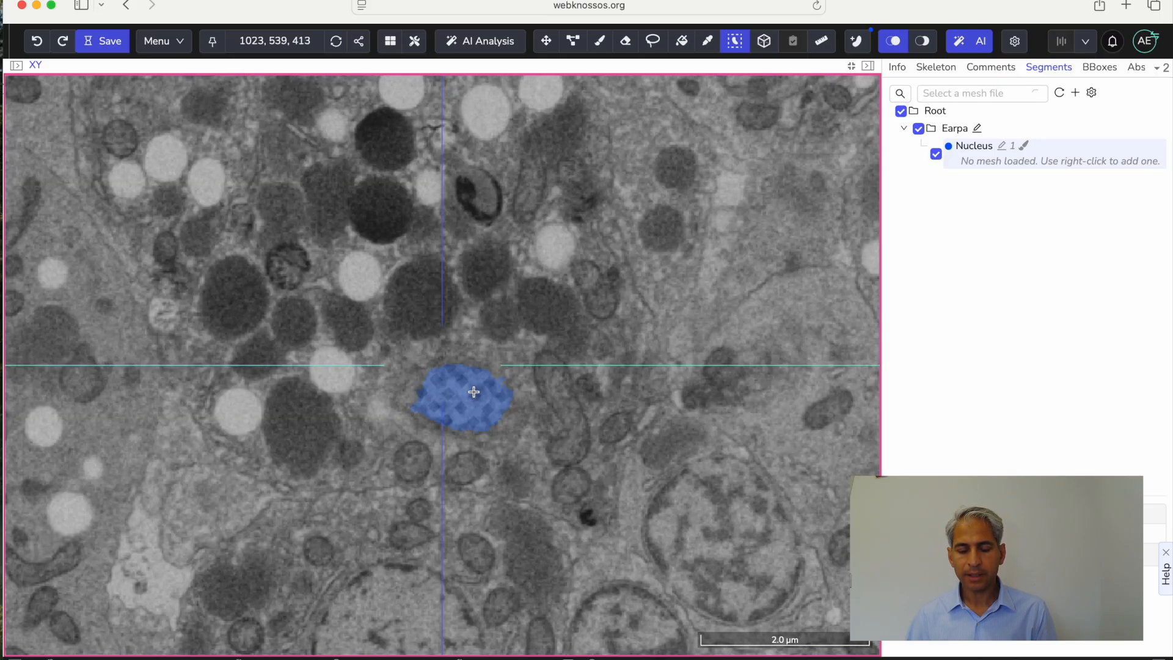
{"action": "scroll", "coordinate": [475, 391], "scroll_direction": "up", "scroll_amount": 4}
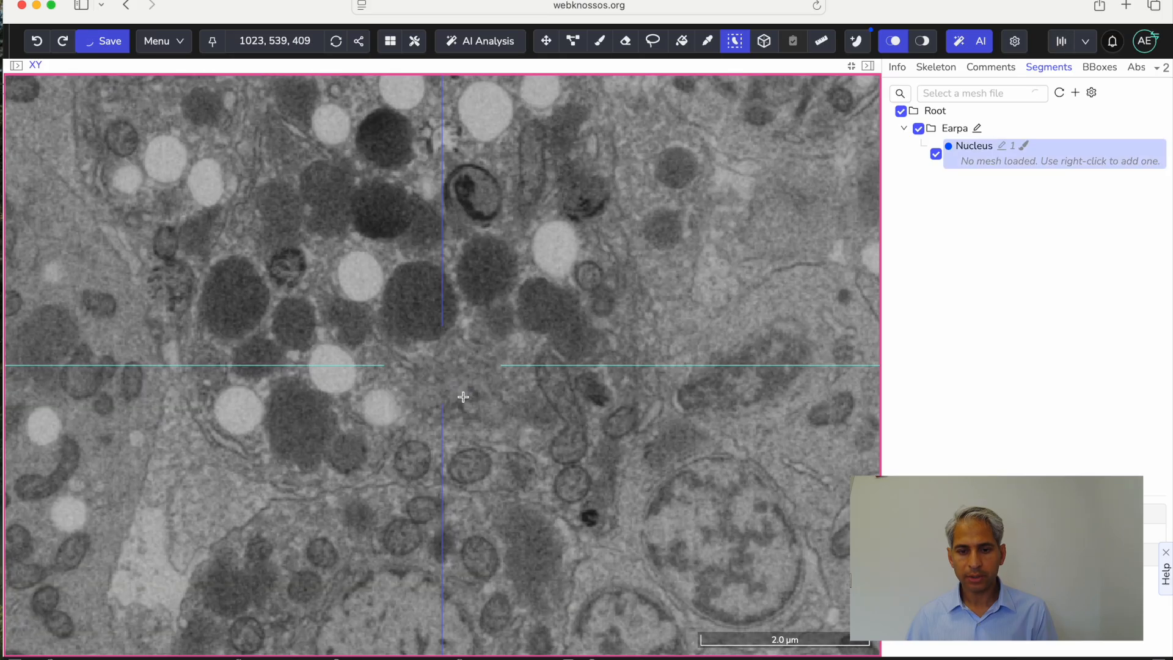
{"action": "scroll", "coordinate": [459, 400], "scroll_direction": "down", "scroll_amount": 12}
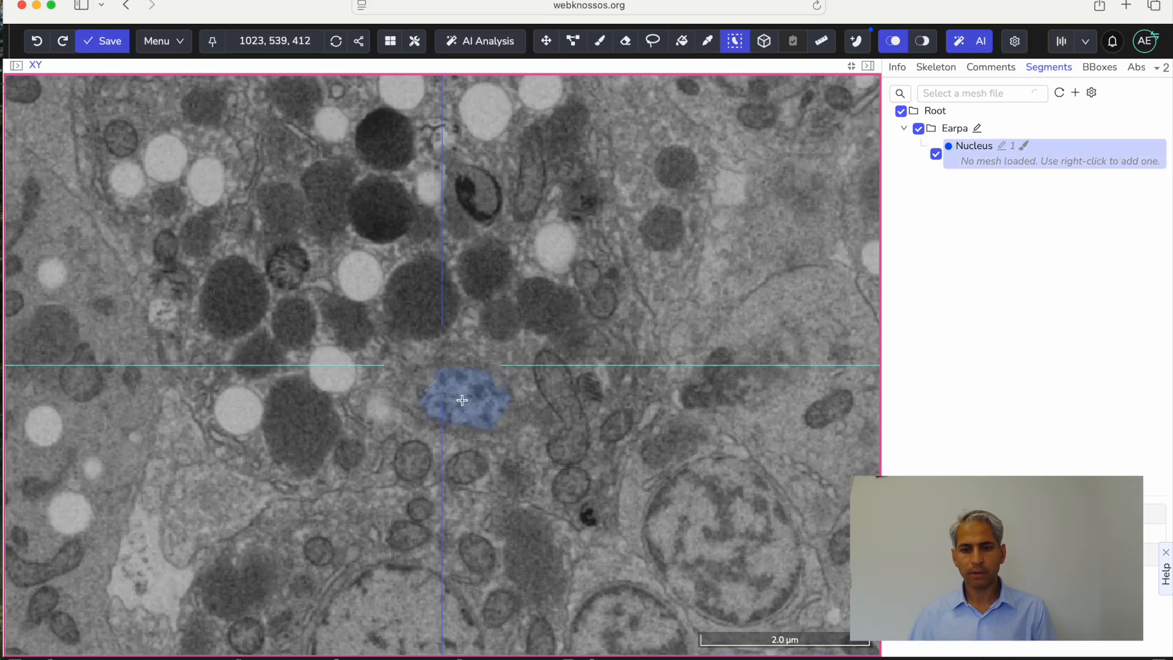
Examine the nucleus labels from slice 412 to beyond slice 489 and back to slice 449 for gaps or poor outlines.
{"action": "scroll", "coordinate": [462, 401], "scroll_direction": "down", "scroll_amount": 20}
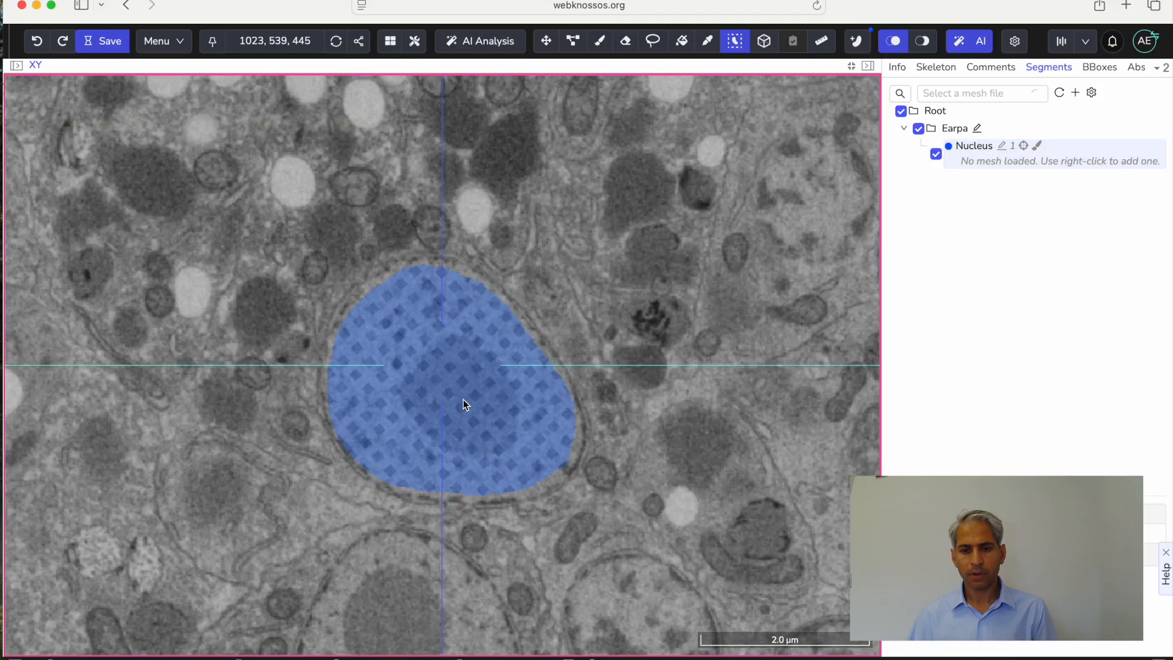
{"action": "scroll", "coordinate": [462, 399], "scroll_direction": "down", "scroll_amount": 3}
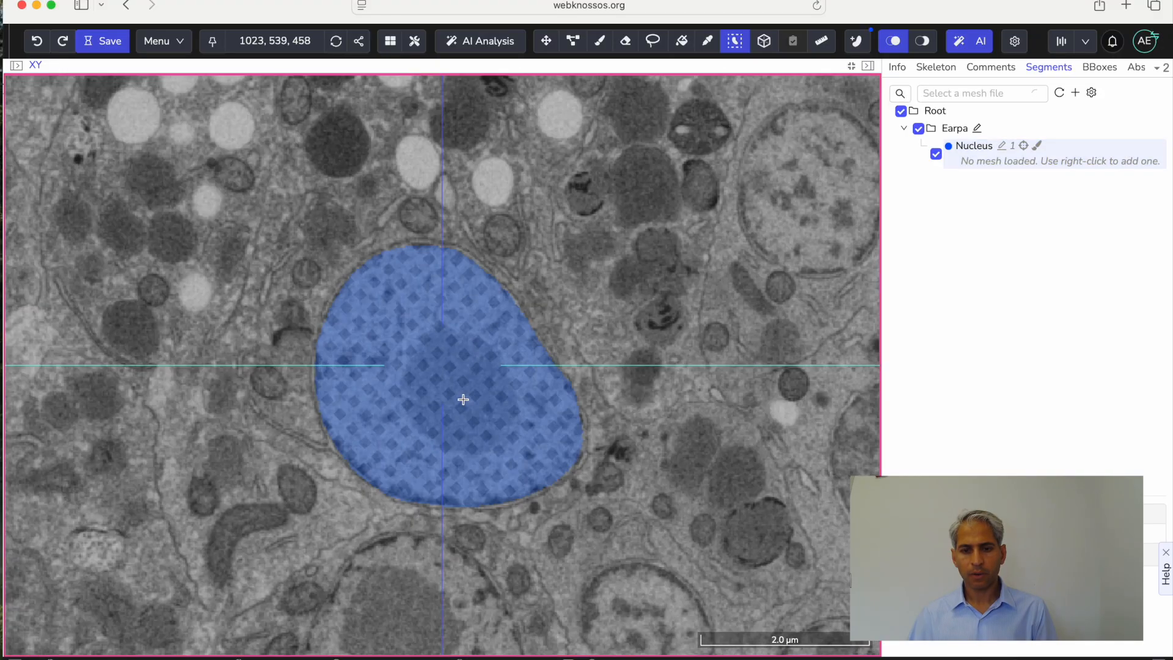
{"action": "scroll", "coordinate": [463, 399], "scroll_direction": "down", "scroll_amount": 16}
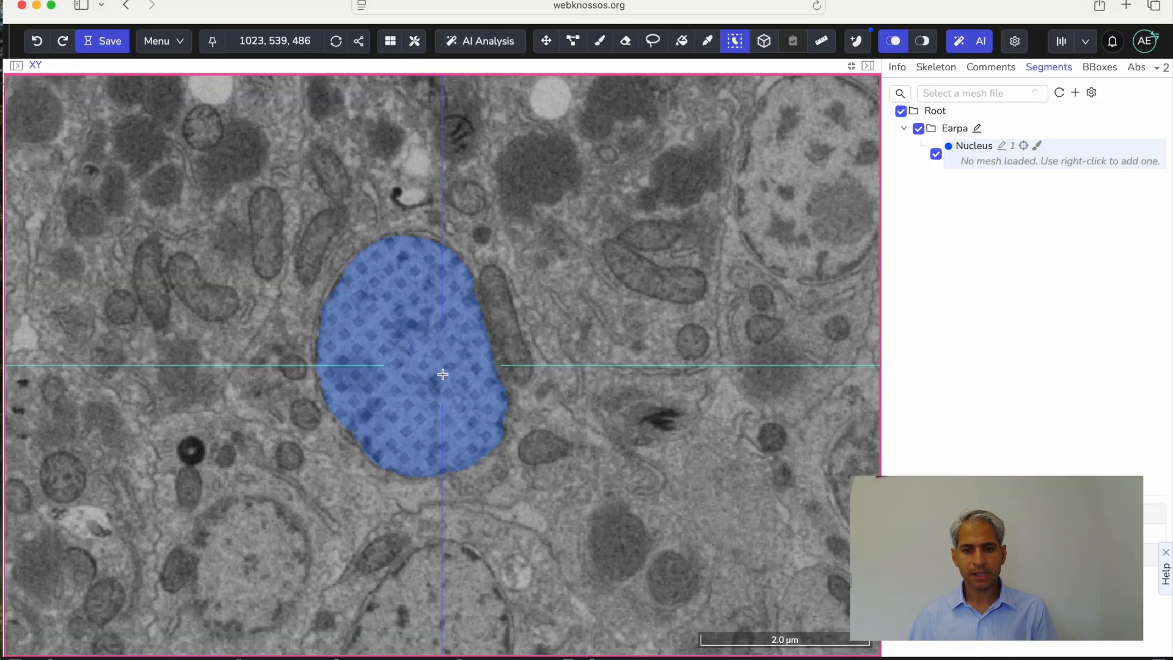
{"action": "scroll", "coordinate": [418, 338], "scroll_direction": "down", "scroll_amount": 8}
{"action": "scroll", "coordinate": [418, 338], "scroll_direction": "down", "scroll_amount": 20}
{"action": "scroll", "coordinate": [404, 339], "scroll_direction": "up", "scroll_amount": 20}
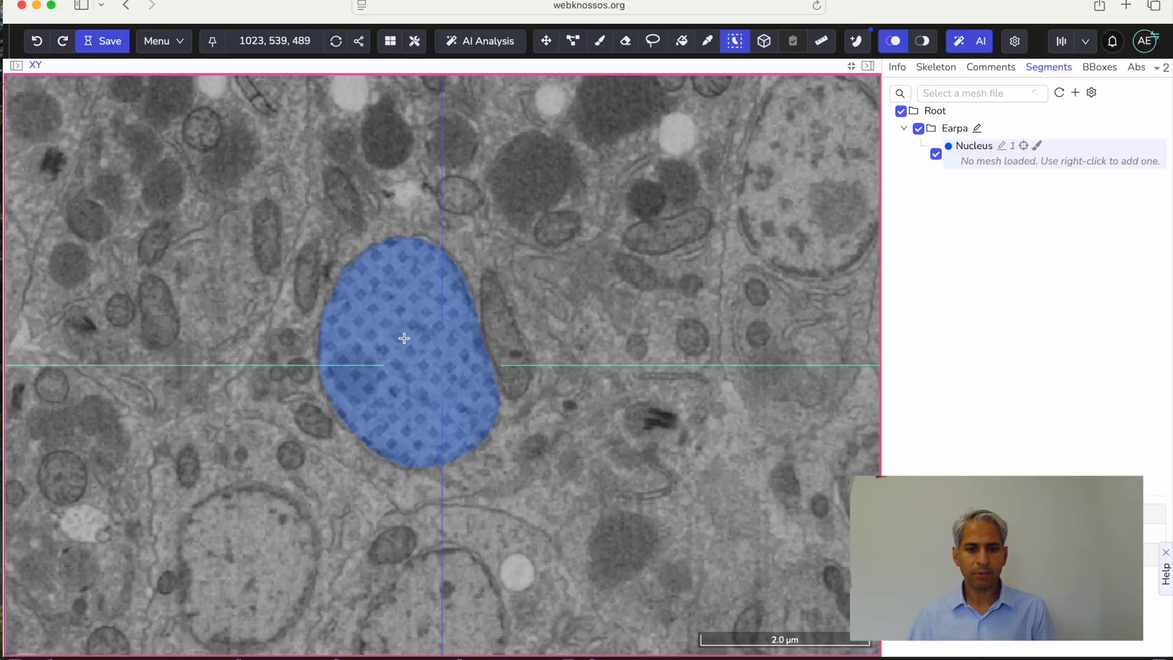
{"action": "scroll", "coordinate": [422, 338], "scroll_direction": "up", "scroll_amount": 20}
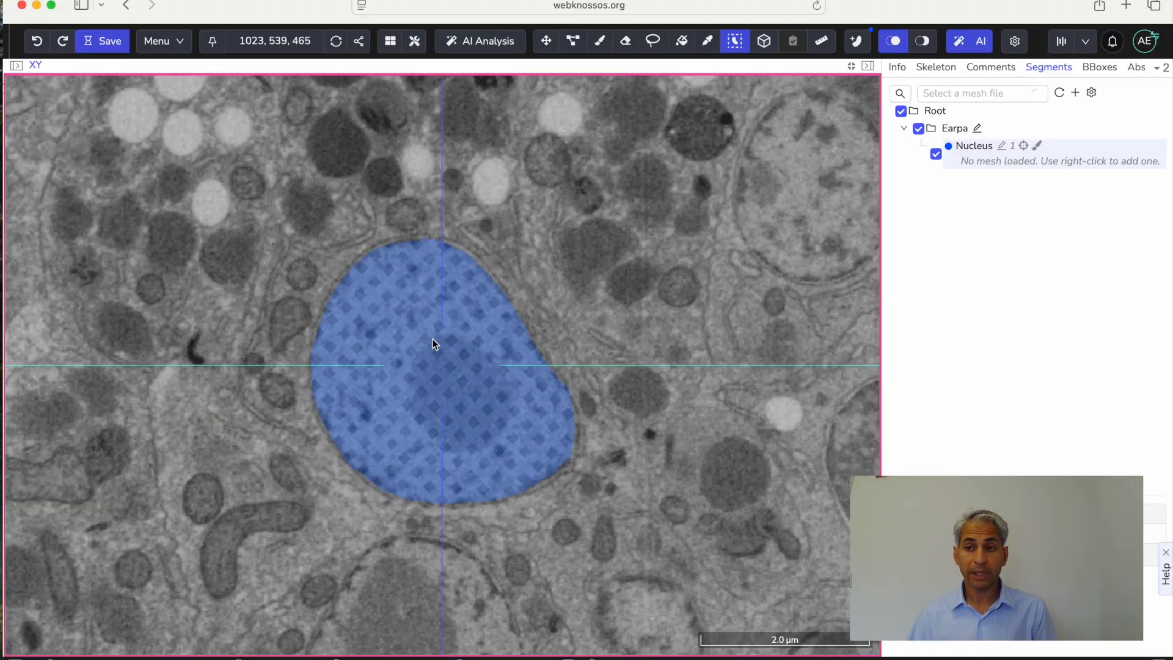
{"action": "scroll", "coordinate": [432, 339], "scroll_direction": "up", "scroll_amount": 12}
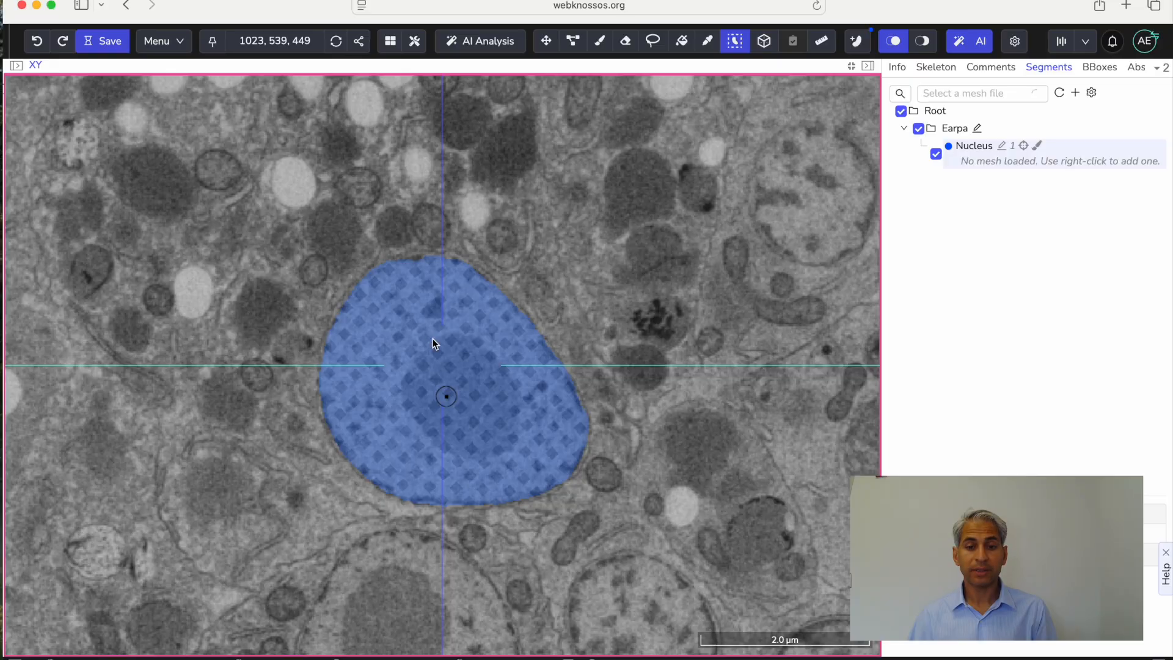
{"action": "scroll", "coordinate": [432, 344], "scroll_direction": "down", "scroll_amount": 6}
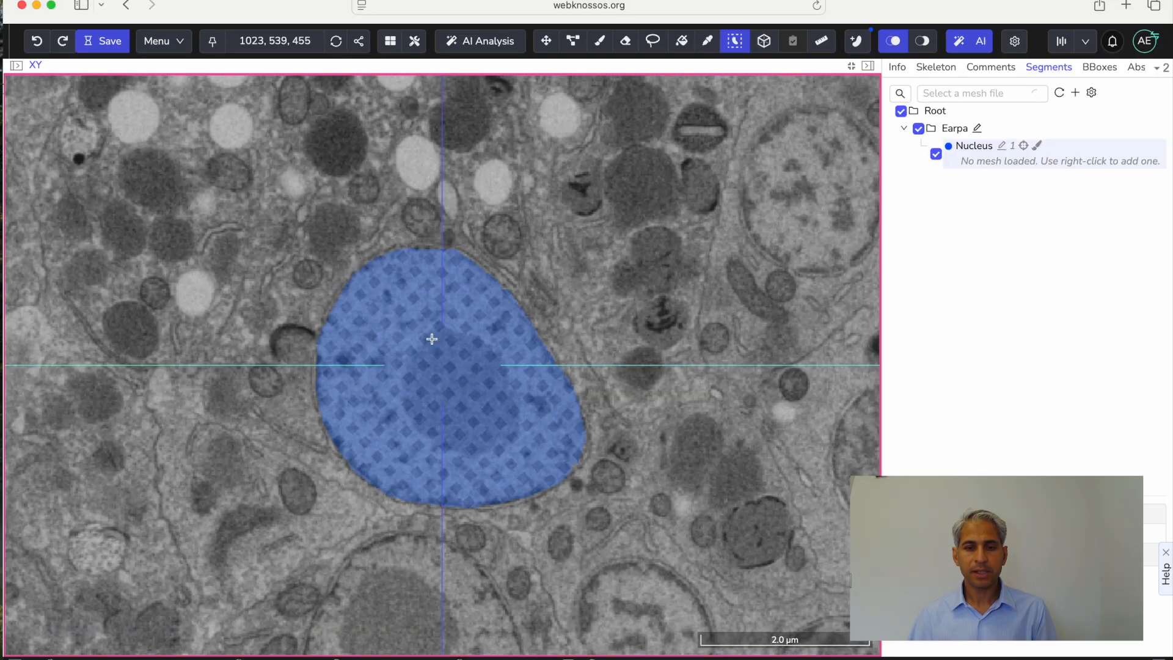
Segment the full nucleus outline at slice 453 with AI Quick Select and interpolate to the previously labeled slice.
{"action": "scroll", "coordinate": [433, 339], "scroll_direction": "up", "scroll_amount": 2}
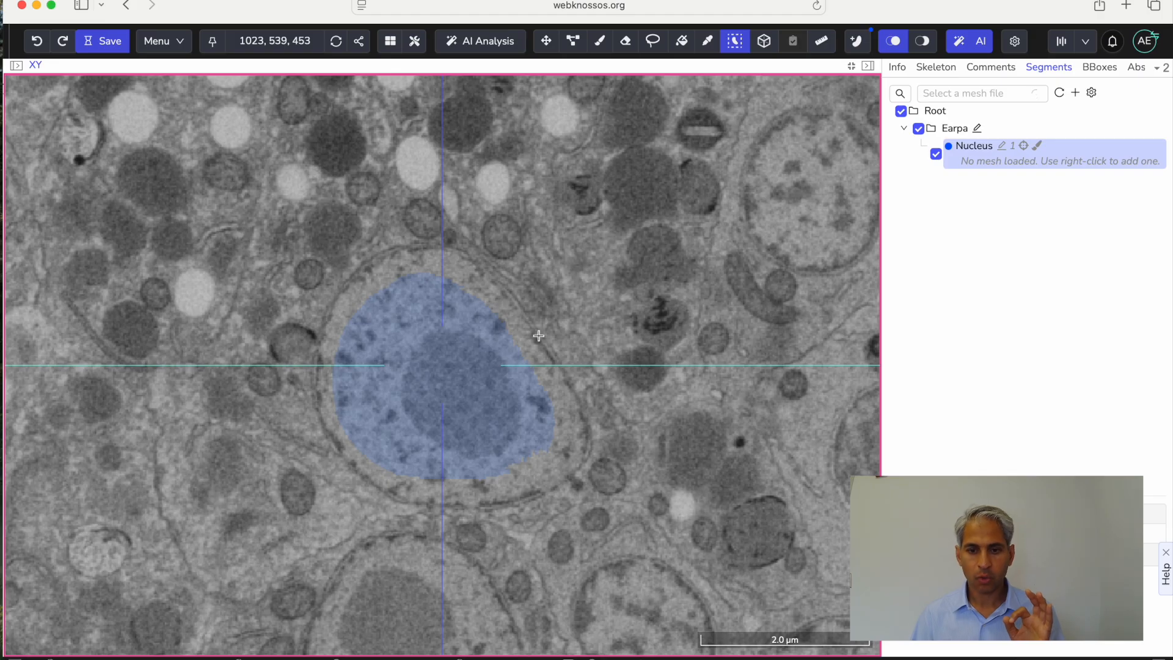
{"action": "left_click", "coordinate": [464, 273]}
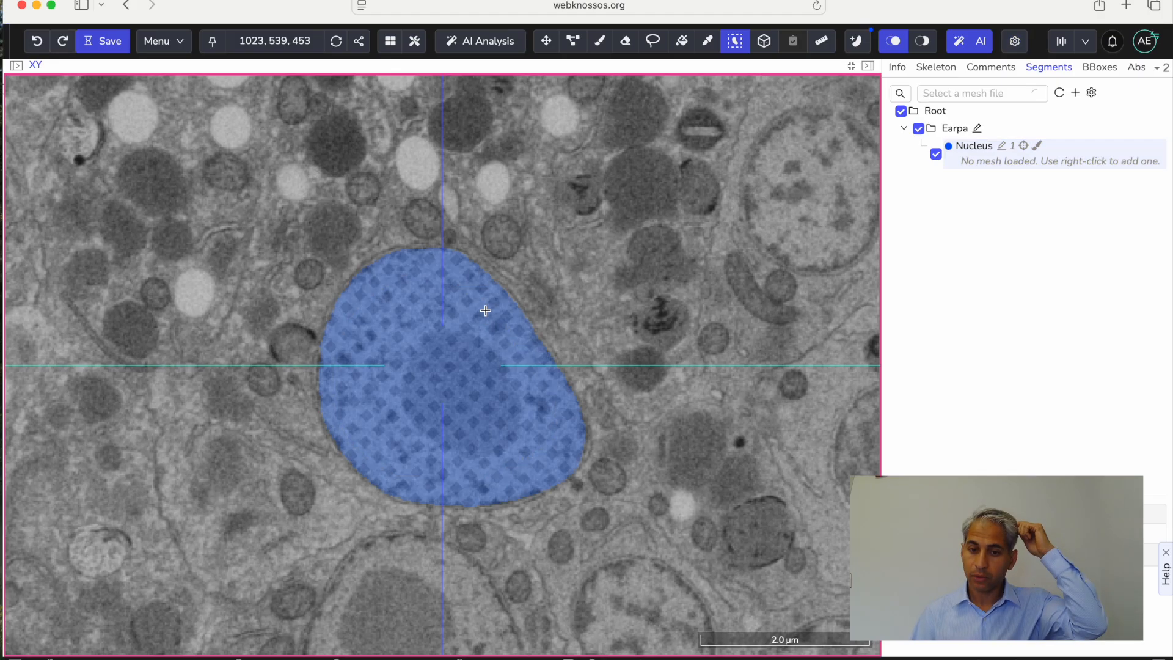
{"action": "left_click", "coordinate": [1063, 41]}
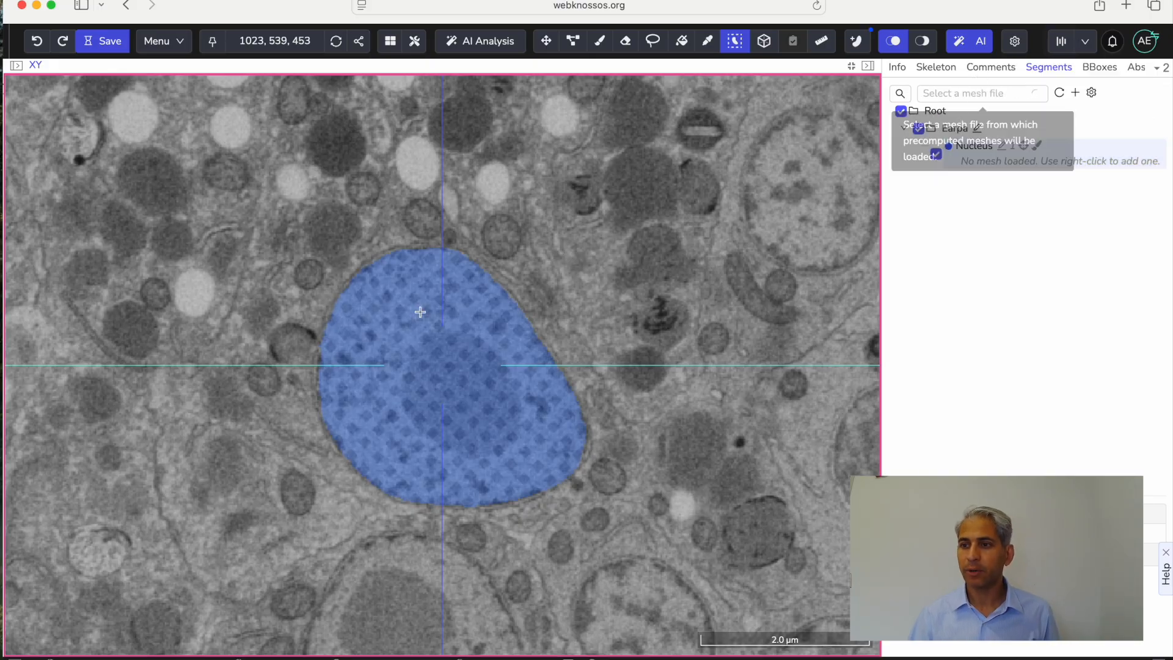
Recheck the nucleus labels between slices 439 and 464, on both sides of corrected slice 453.
{"action": "scroll", "coordinate": [394, 331], "scroll_direction": "down", "scroll_amount": 17}
{"action": "scroll", "coordinate": [395, 331], "scroll_direction": "up", "scroll_amount": 17}
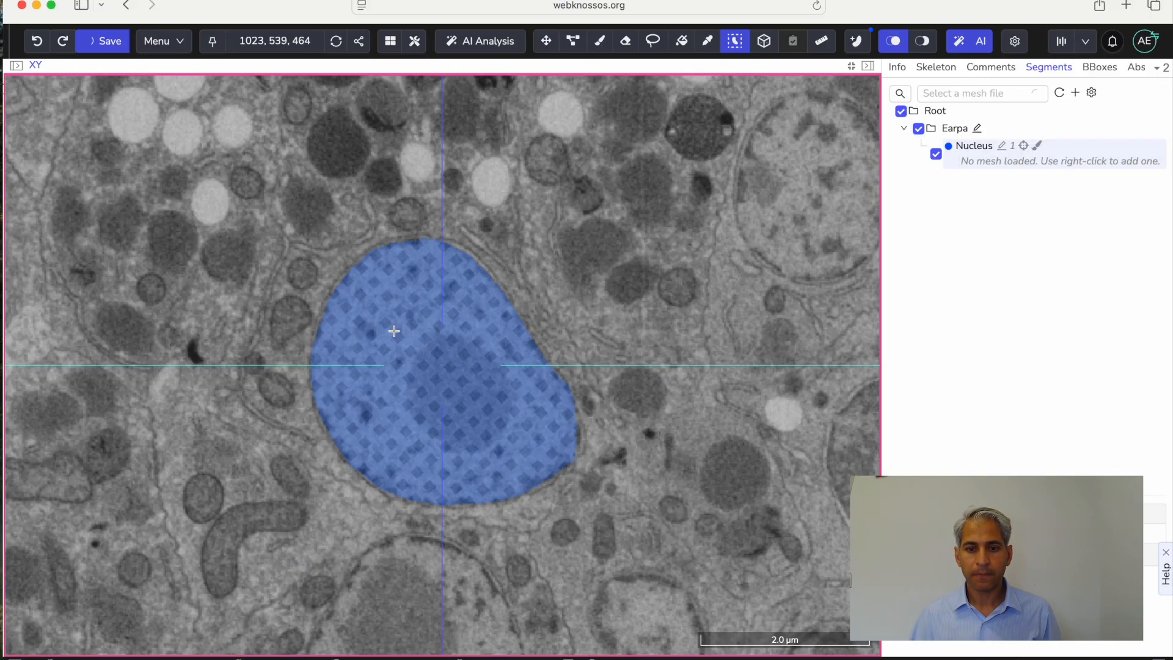
{"action": "scroll", "coordinate": [406, 317], "scroll_direction": "down", "scroll_amount": 6}
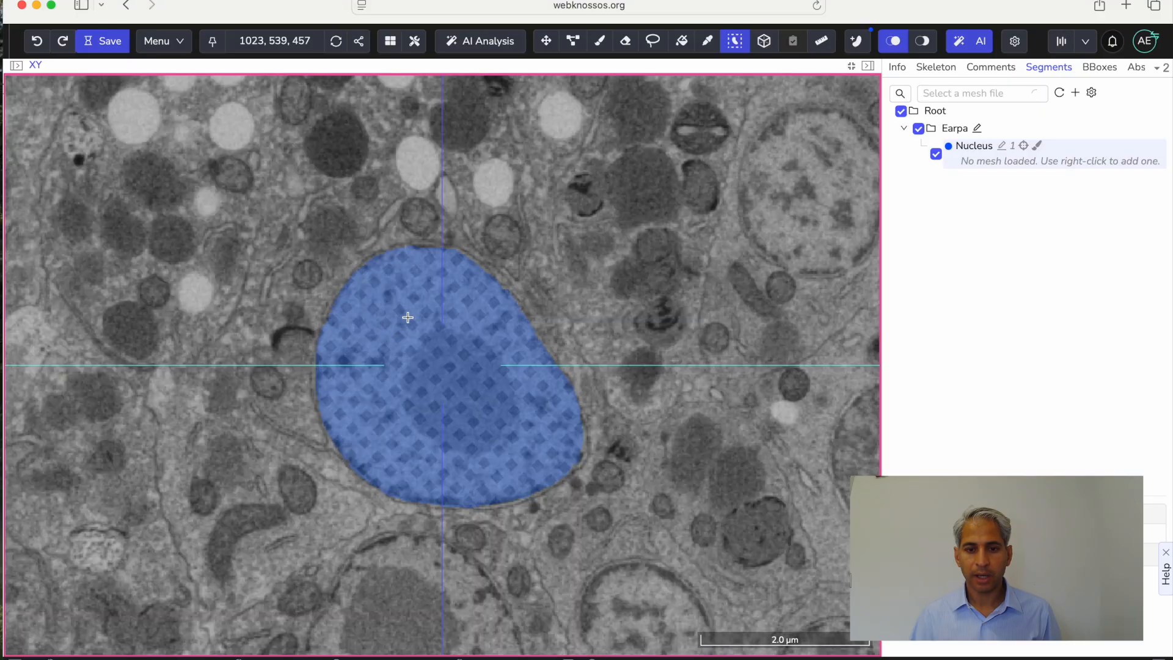
{"action": "scroll", "coordinate": [408, 317], "scroll_direction": "up", "scroll_amount": 4}
{"action": "scroll", "coordinate": [408, 317], "scroll_direction": "up", "scroll_amount": 4}
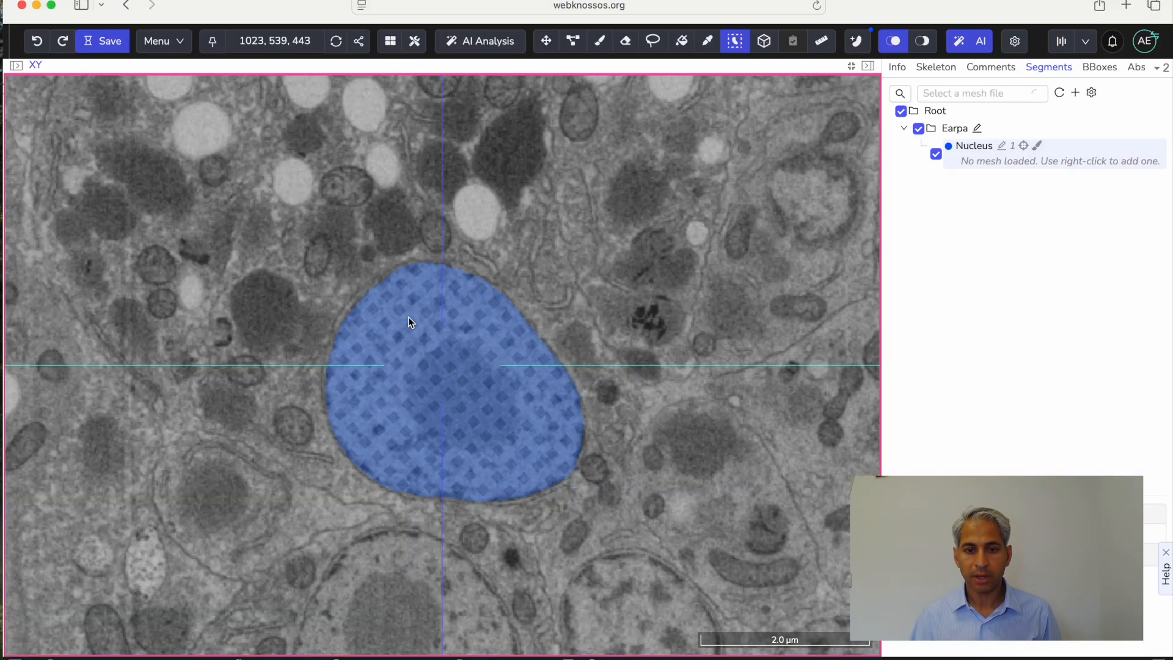
{"action": "scroll", "coordinate": [408, 317], "scroll_direction": "down", "scroll_amount": 6}
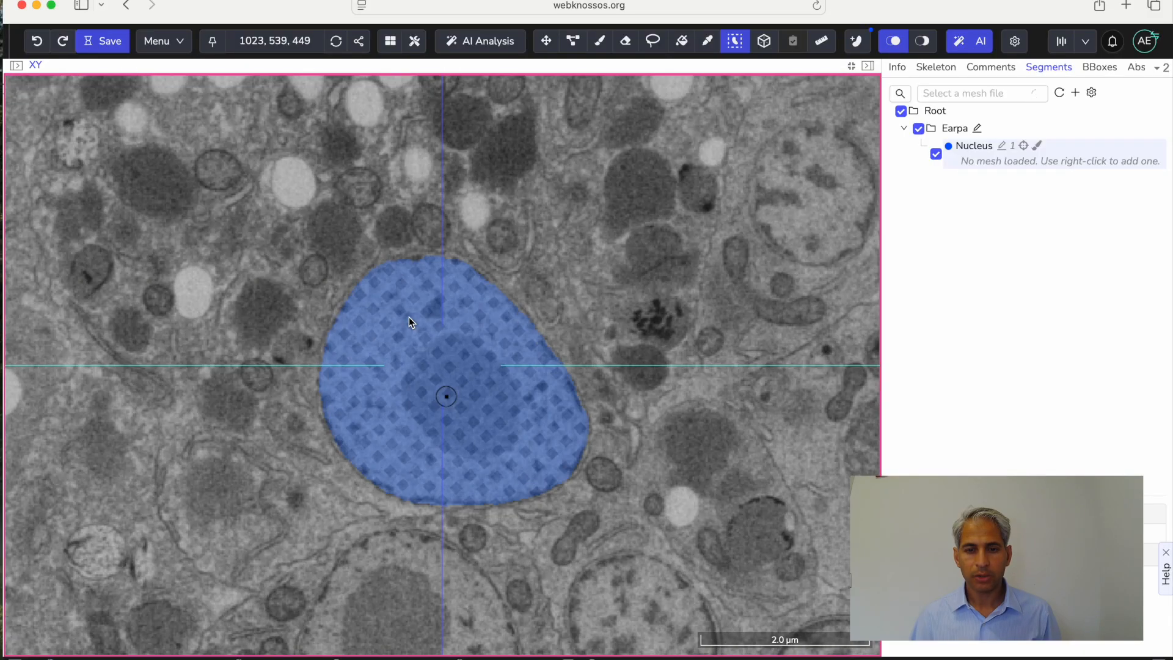
{"action": "scroll", "coordinate": [408, 317], "scroll_direction": "down", "scroll_amount": 15}
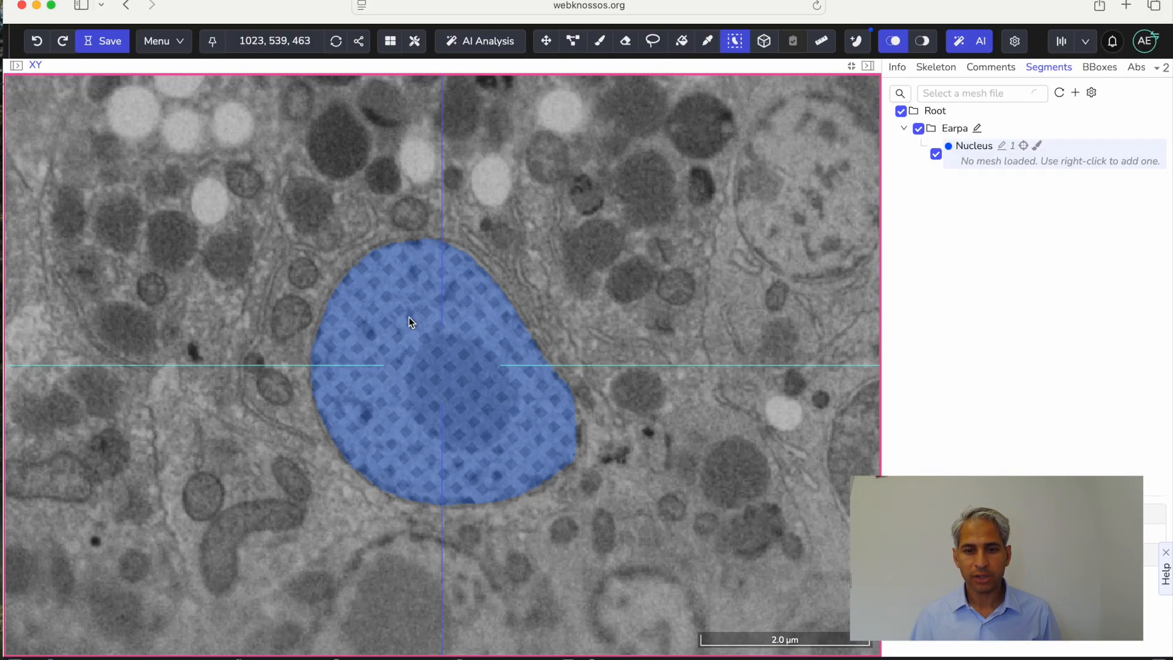
{"action": "scroll", "coordinate": [409, 319], "scroll_direction": "up", "scroll_amount": 20}
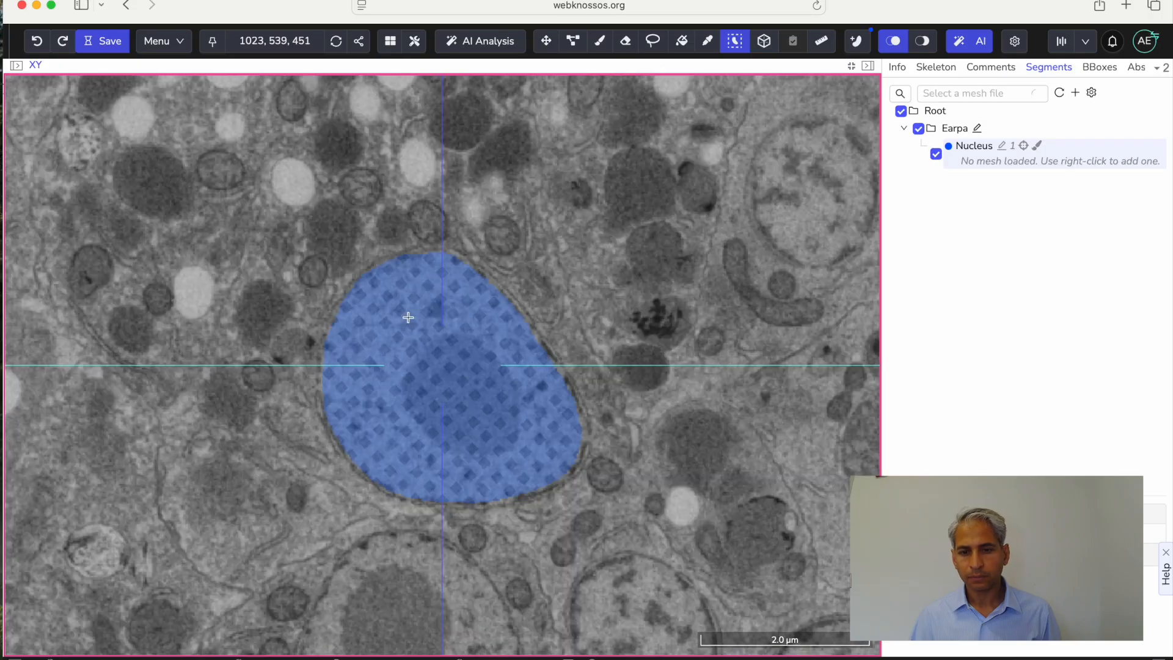
{"action": "scroll", "coordinate": [408, 317], "scroll_direction": "down", "scroll_amount": 19}
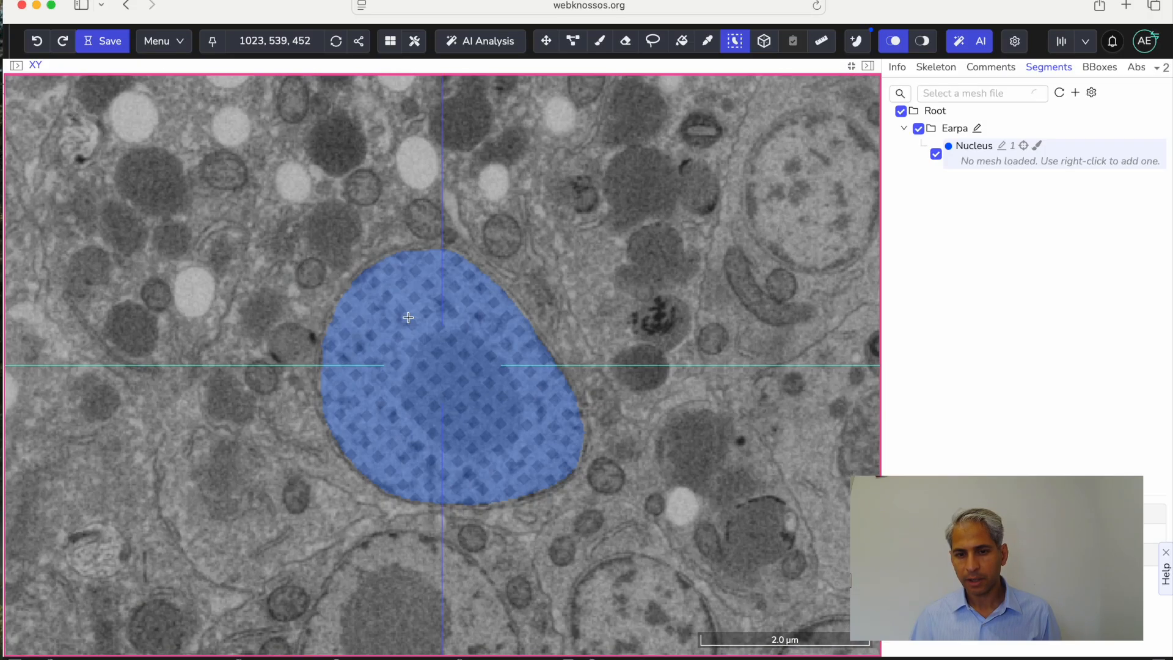
{"action": "scroll", "coordinate": [408, 317], "scroll_direction": "down", "scroll_amount": 8}
{"action": "scroll", "coordinate": [409, 317], "scroll_direction": "up", "scroll_amount": 11}
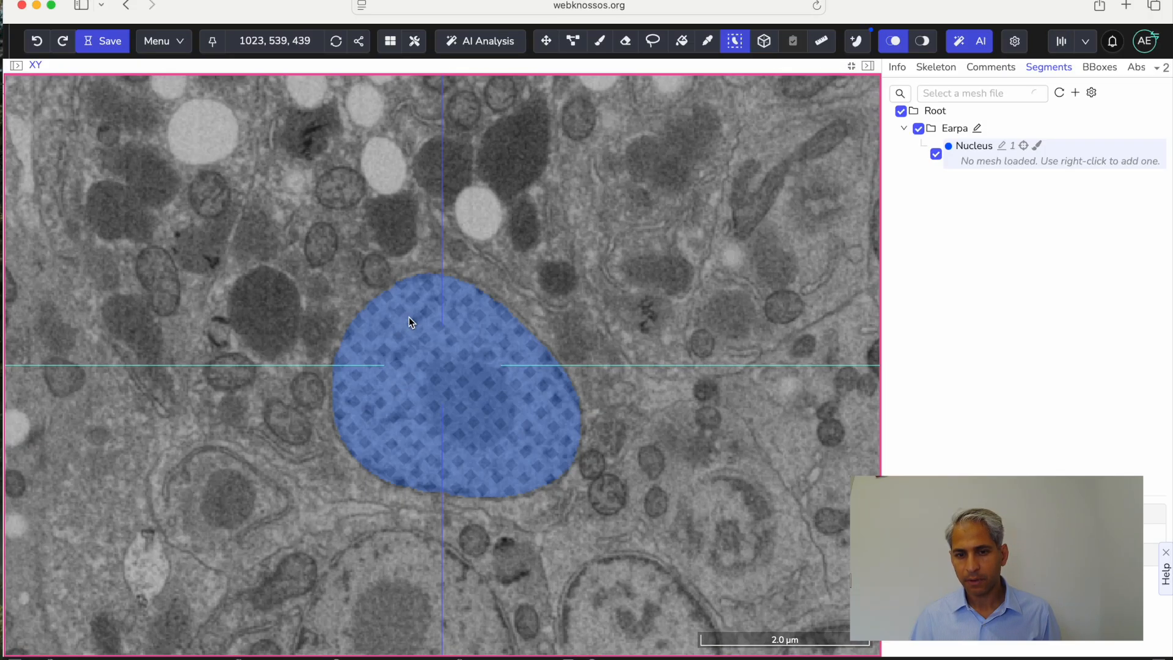
{"action": "scroll", "coordinate": [409, 317], "scroll_direction": "up", "scroll_amount": 6}
{"action": "scroll", "coordinate": [408, 317], "scroll_direction": "down", "scroll_amount": 5}
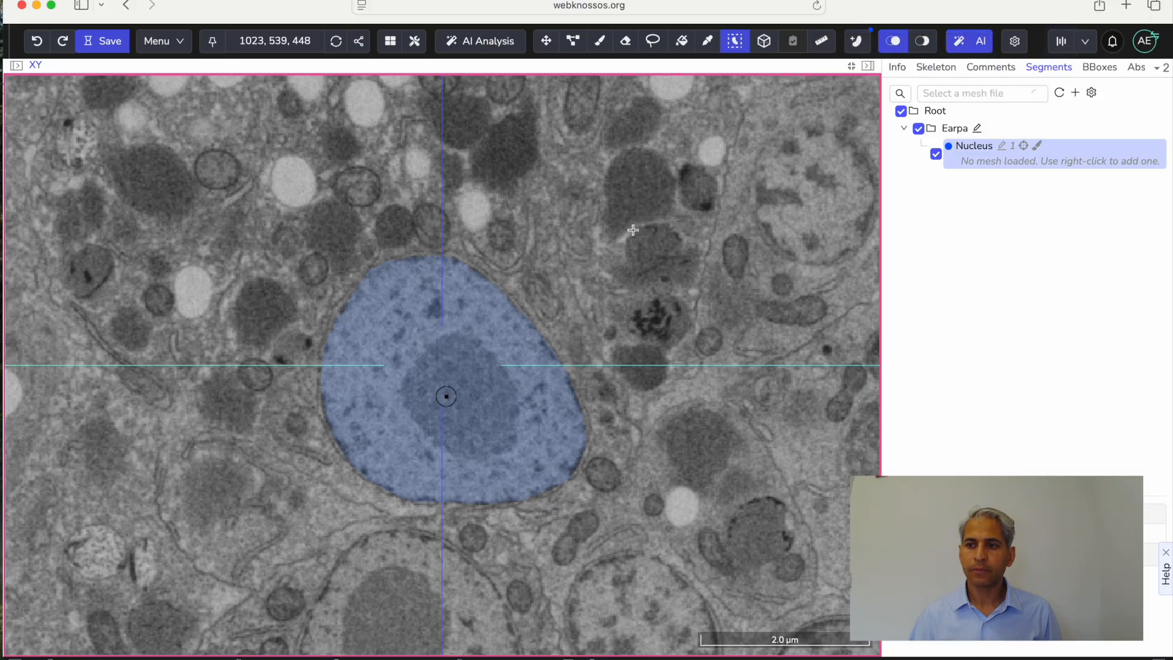
Review the nucleus labels through the depth from slice 448 to 500, back to 420, and up to 451.
{"action": "scroll", "coordinate": [451, 309], "scroll_direction": "down", "scroll_amount": 10}
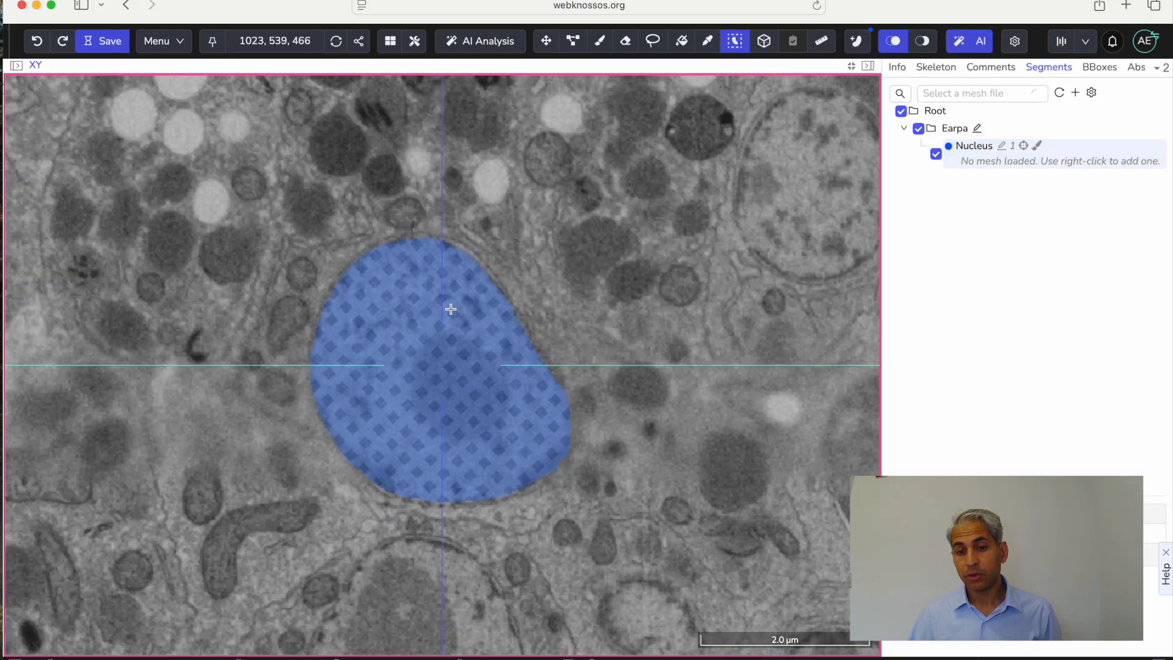
{"action": "scroll", "coordinate": [450, 309], "scroll_direction": "down", "scroll_amount": 8}
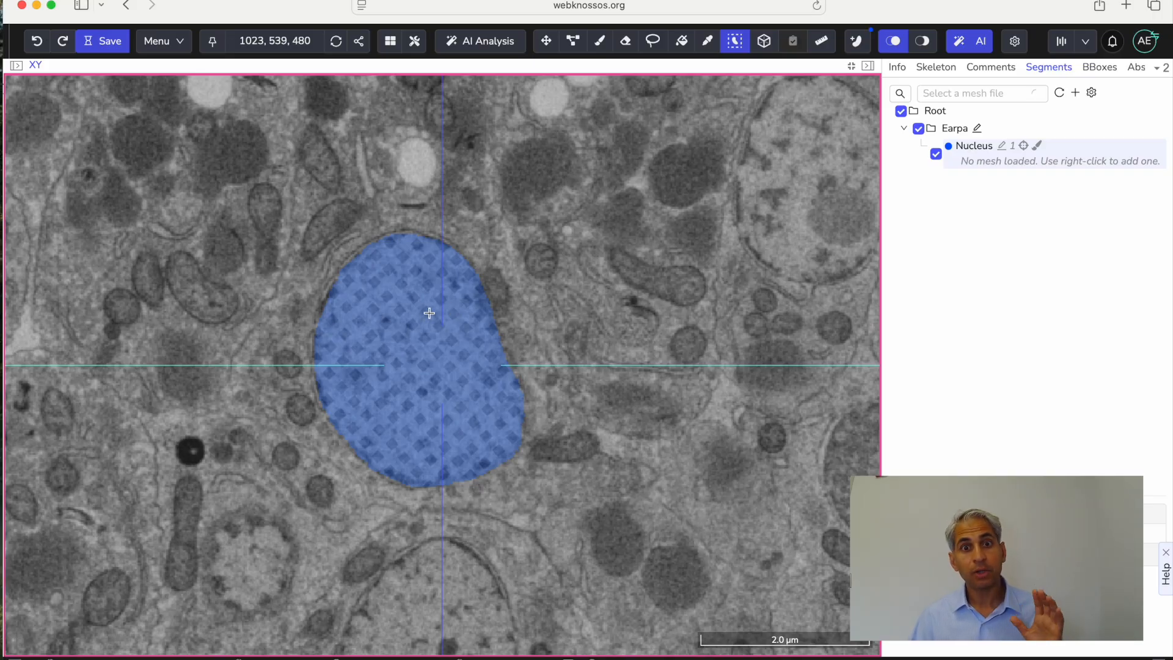
{"action": "scroll", "coordinate": [428, 315], "scroll_direction": "down", "scroll_amount": 15}
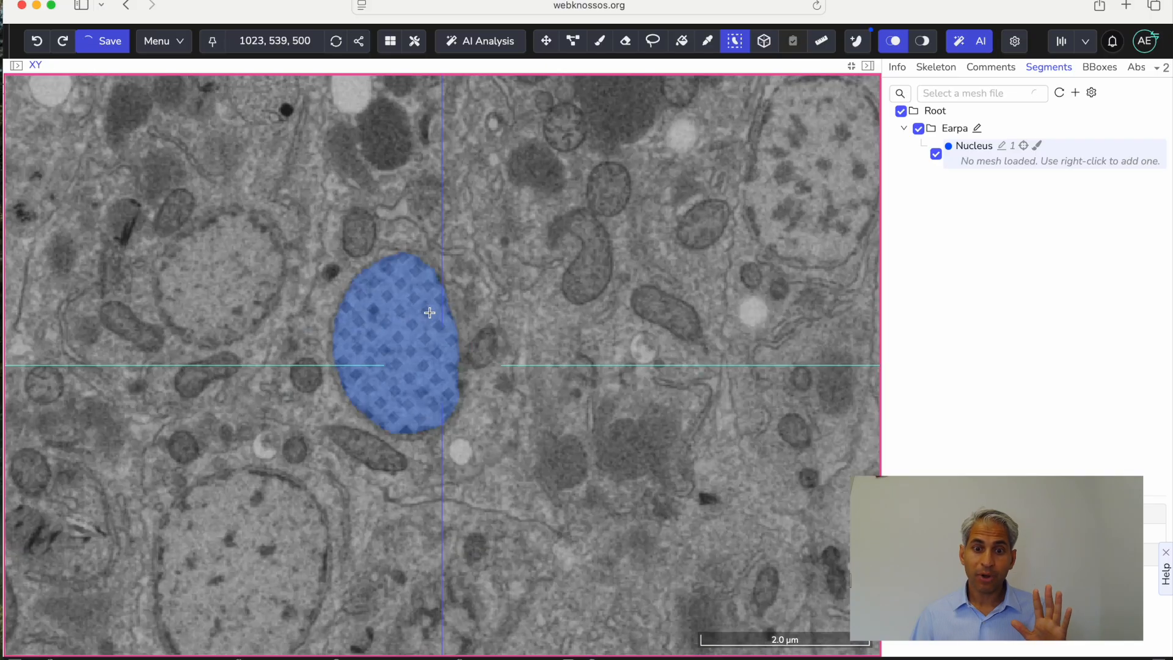
{"action": "scroll", "coordinate": [415, 325], "scroll_direction": "up", "scroll_amount": 14}
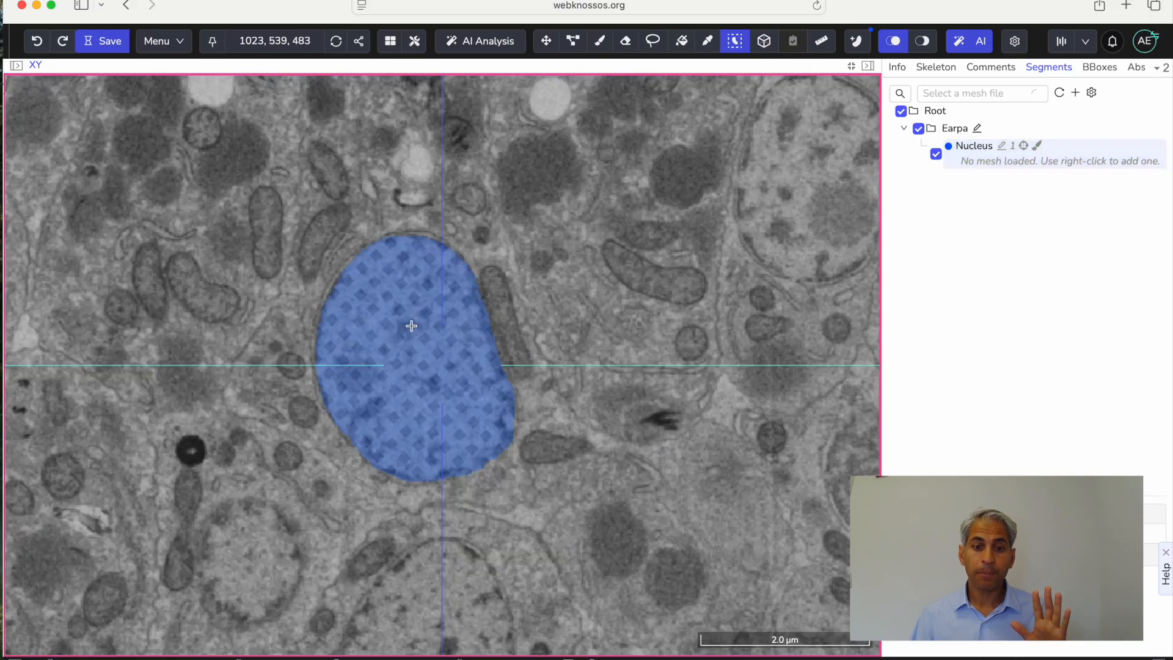
{"action": "scroll", "coordinate": [415, 323], "scroll_direction": "up", "scroll_amount": 20}
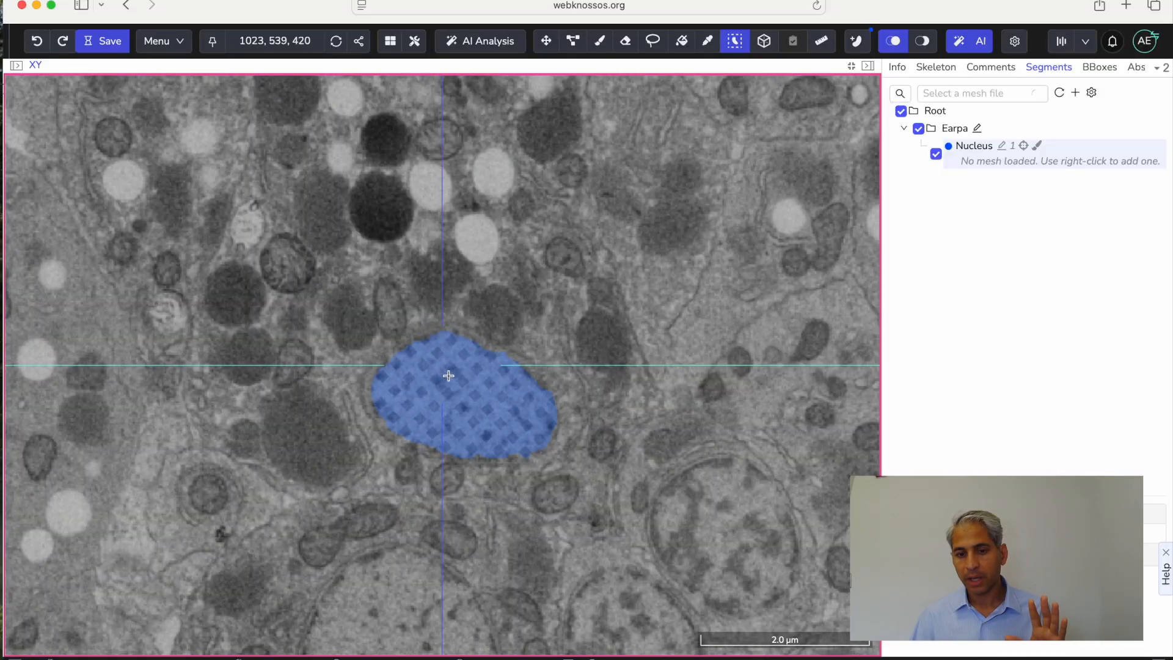
{"action": "scroll", "coordinate": [461, 385], "scroll_direction": "down", "scroll_amount": 20}
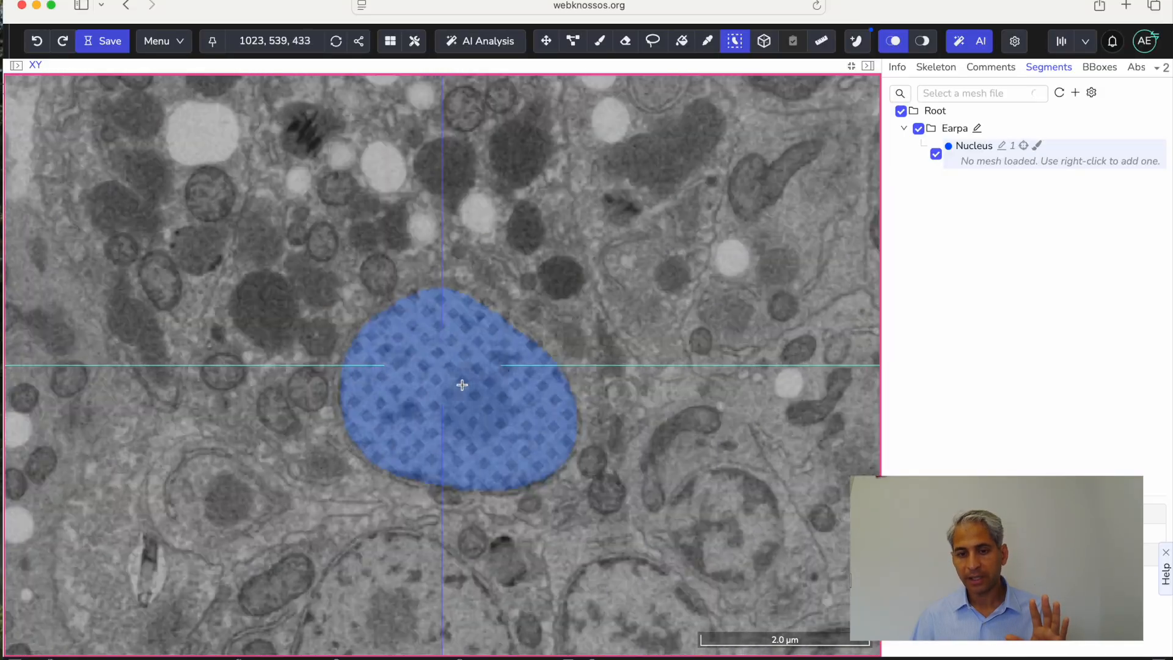
{"action": "scroll", "coordinate": [462, 385], "scroll_direction": "down", "scroll_amount": 9}
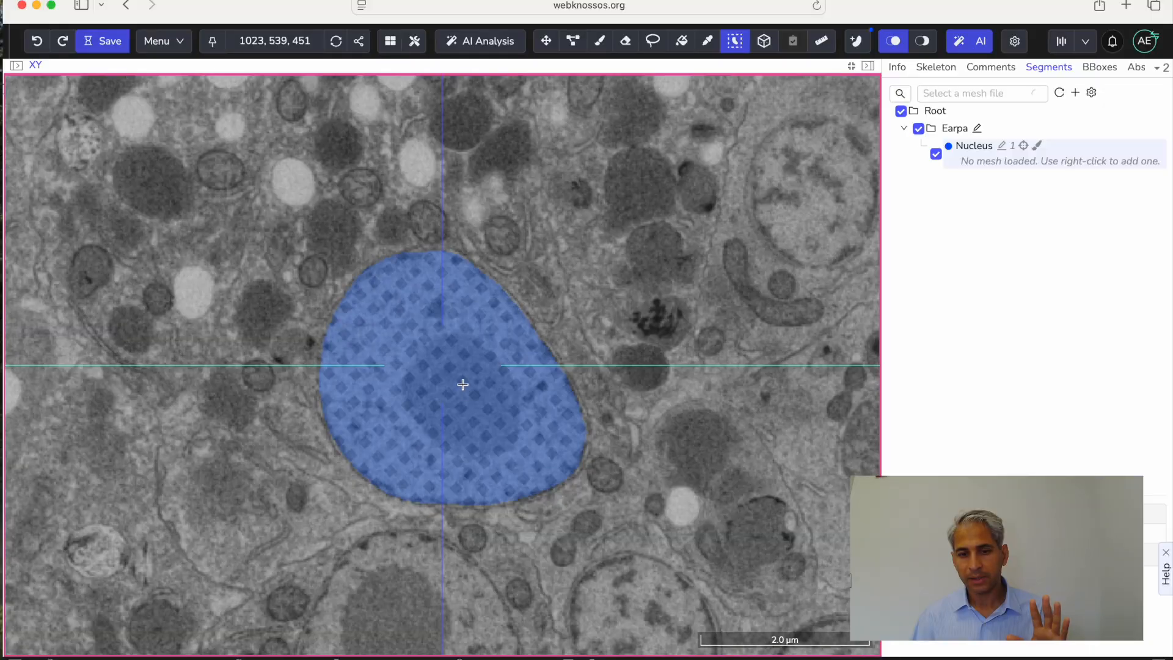
Inspect the slices between 436 and 458 for any slice whose label does not fill the nucleus.
{"action": "scroll", "coordinate": [464, 384], "scroll_direction": "up", "scroll_amount": 4}
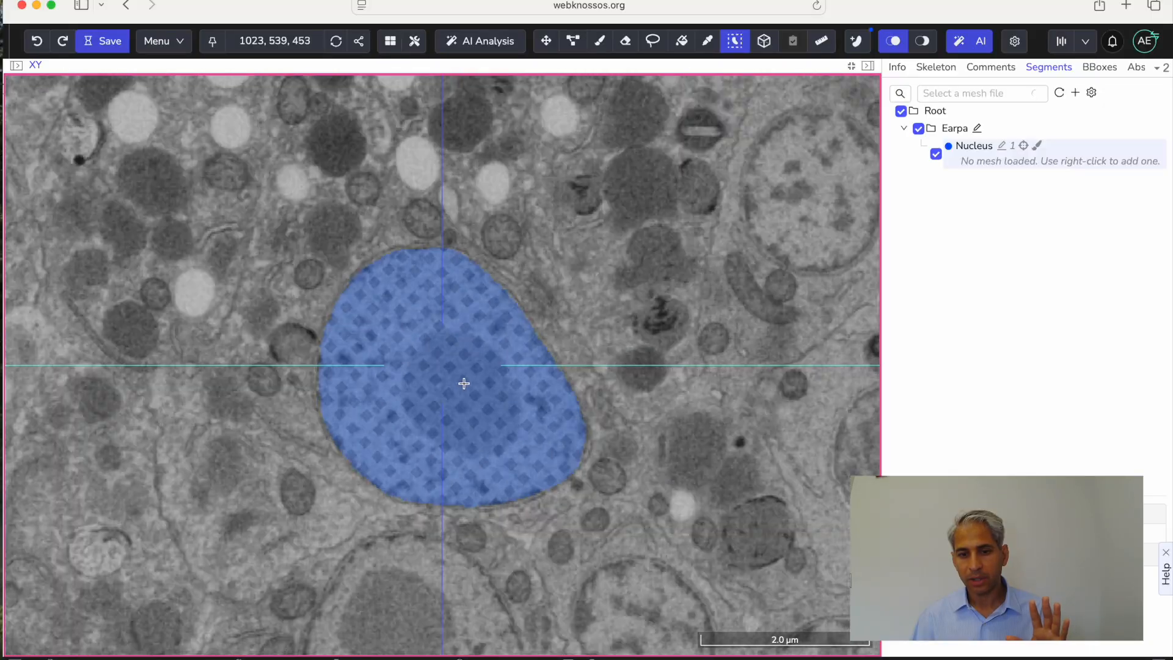
{"action": "scroll", "coordinate": [464, 384], "scroll_direction": "up", "scroll_amount": 12}
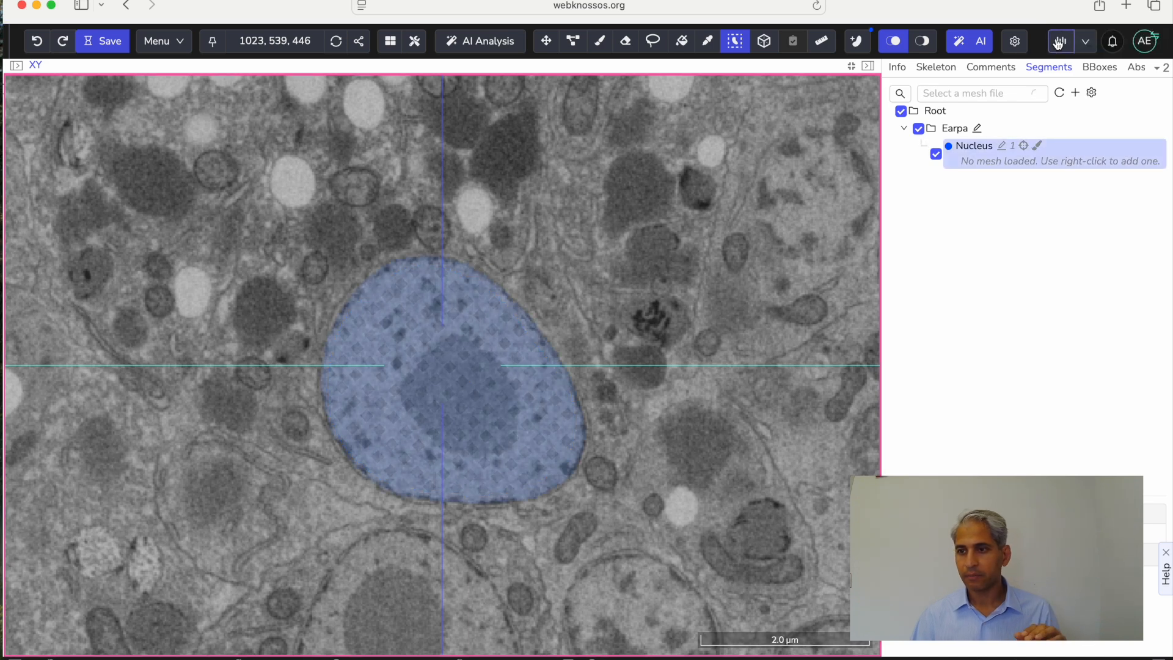
{"action": "scroll", "coordinate": [477, 357], "scroll_direction": "up", "scroll_amount": 10}
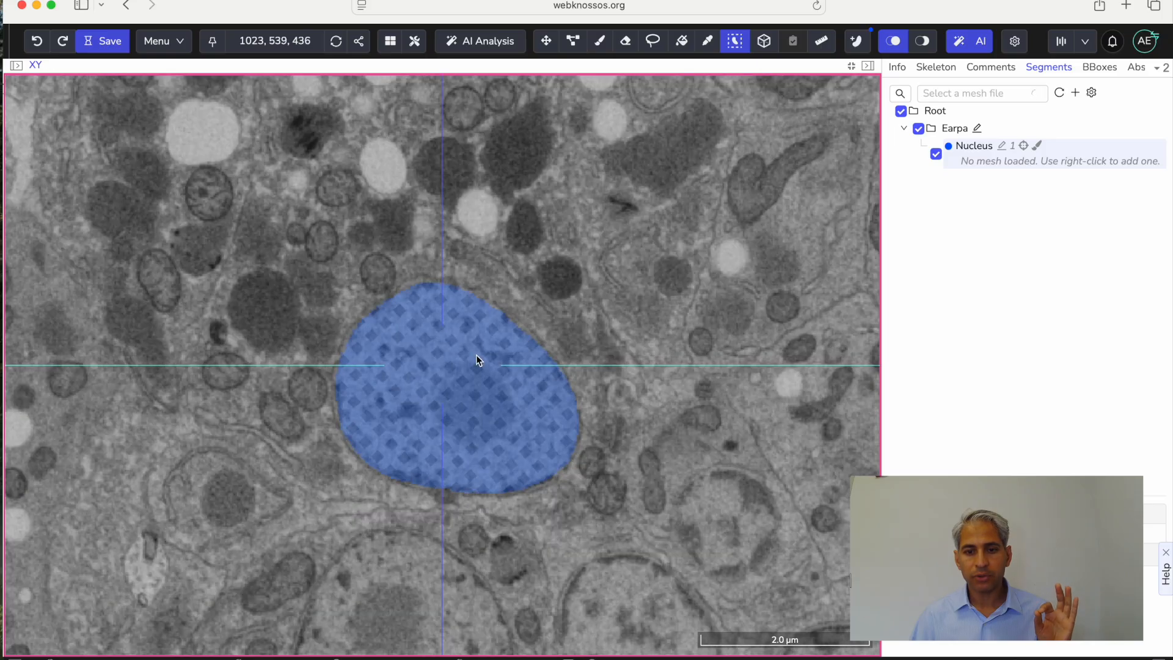
{"action": "scroll", "coordinate": [475, 359], "scroll_direction": "down", "scroll_amount": 20}
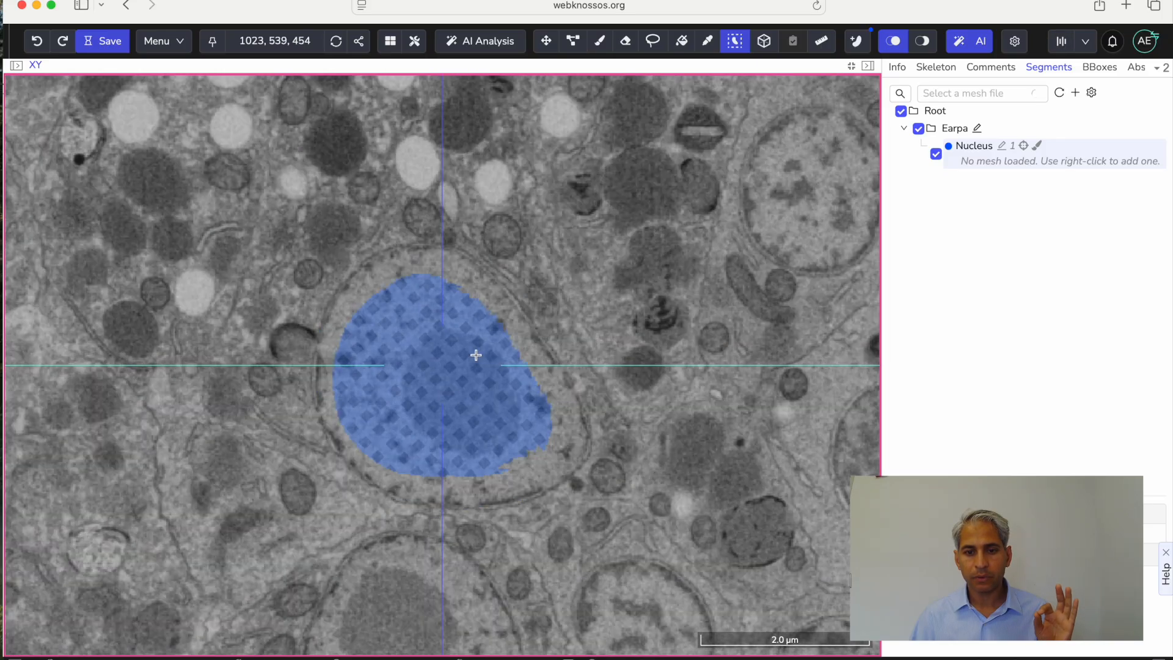
{"action": "scroll", "coordinate": [476, 355], "scroll_direction": "down", "scroll_amount": 2}
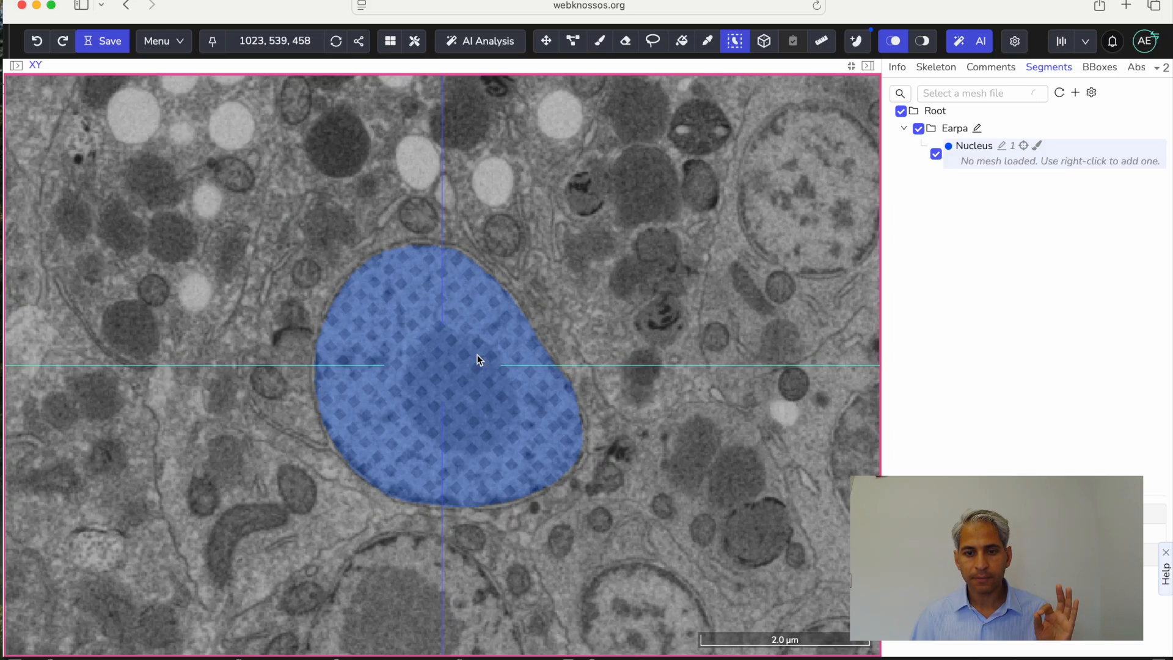
{"action": "scroll", "coordinate": [477, 354], "scroll_direction": "up", "scroll_amount": 6}
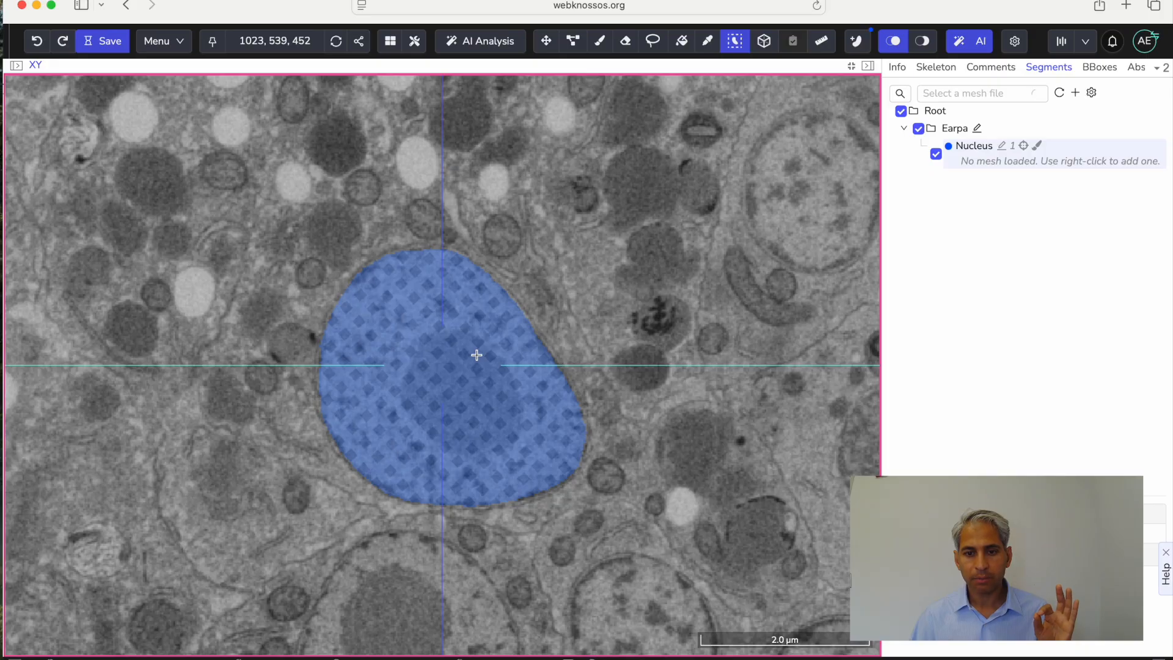
{"action": "scroll", "coordinate": [477, 355], "scroll_direction": "down", "scroll_amount": 10}
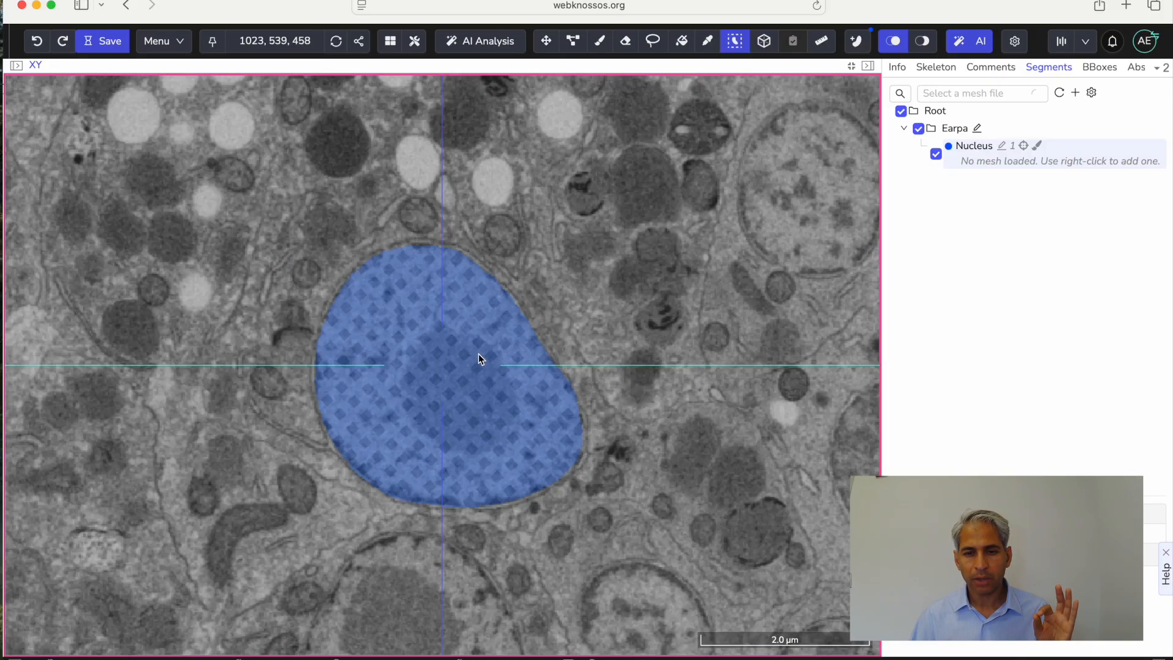
{"action": "scroll", "coordinate": [479, 353], "scroll_direction": "up", "scroll_amount": 20}
{"action": "scroll", "coordinate": [478, 354], "scroll_direction": "down", "scroll_amount": 20}
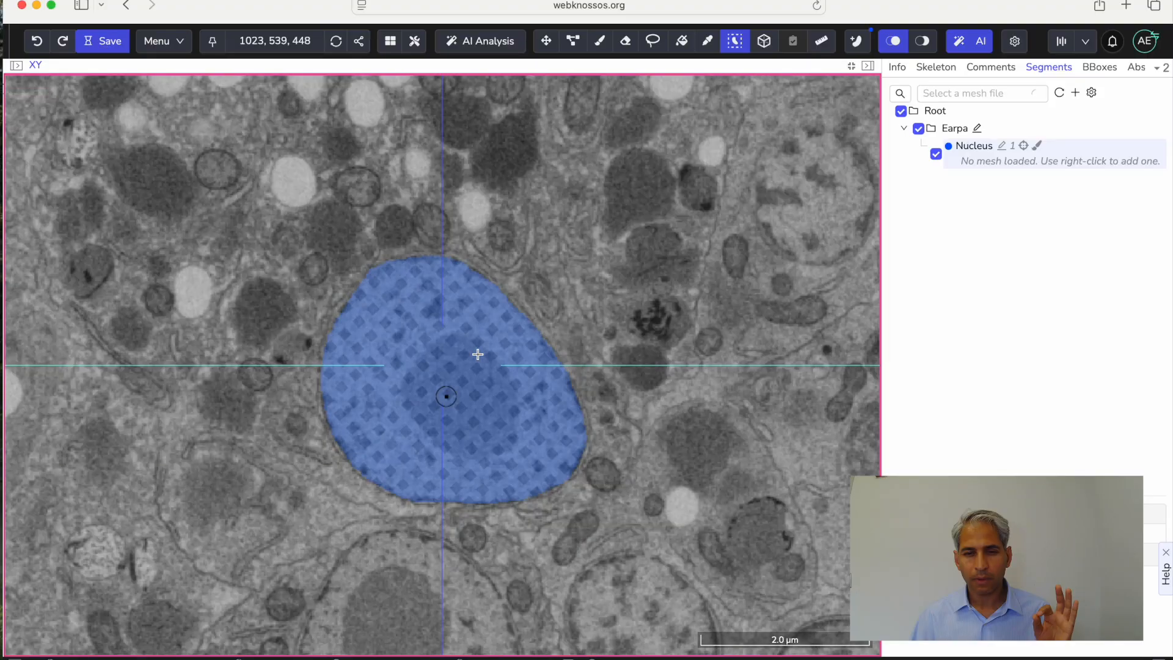
{"action": "scroll", "coordinate": [478, 354], "scroll_direction": "up", "scroll_amount": 8}
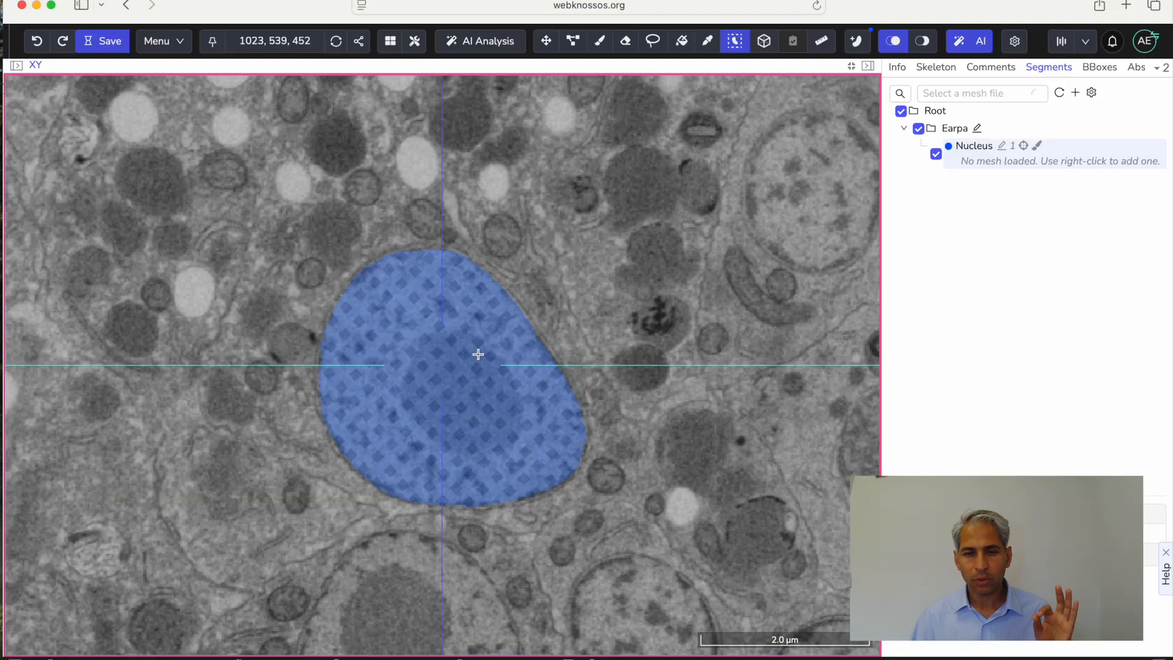
Review the nucleus labels for remaining gaps between slices 432 and 496, ending at slice 470.
{"action": "scroll", "coordinate": [478, 355], "scroll_direction": "down", "scroll_amount": 7}
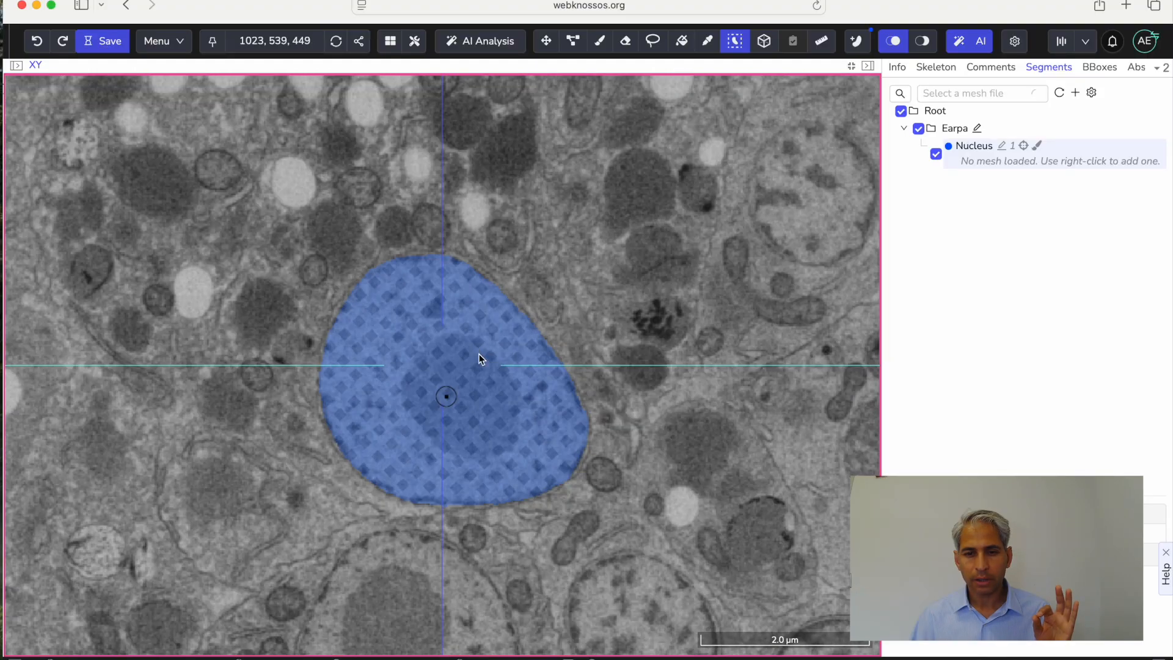
{"action": "scroll", "coordinate": [479, 357], "scroll_direction": "up", "scroll_amount": 9}
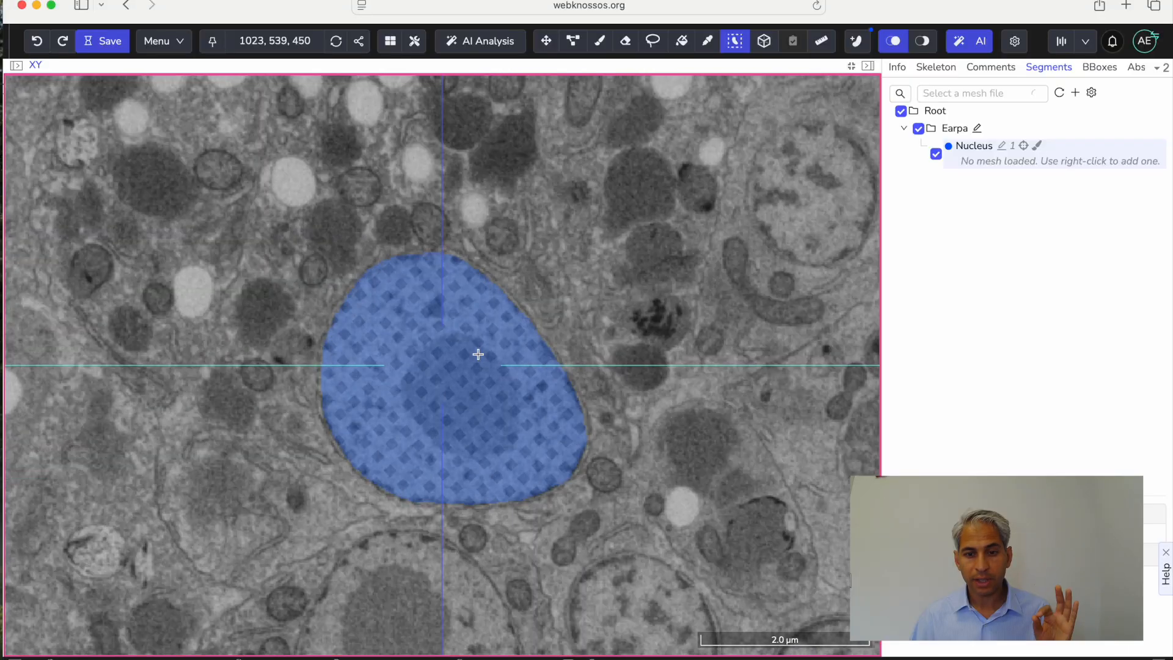
{"action": "scroll", "coordinate": [479, 357], "scroll_direction": "down", "scroll_amount": 6}
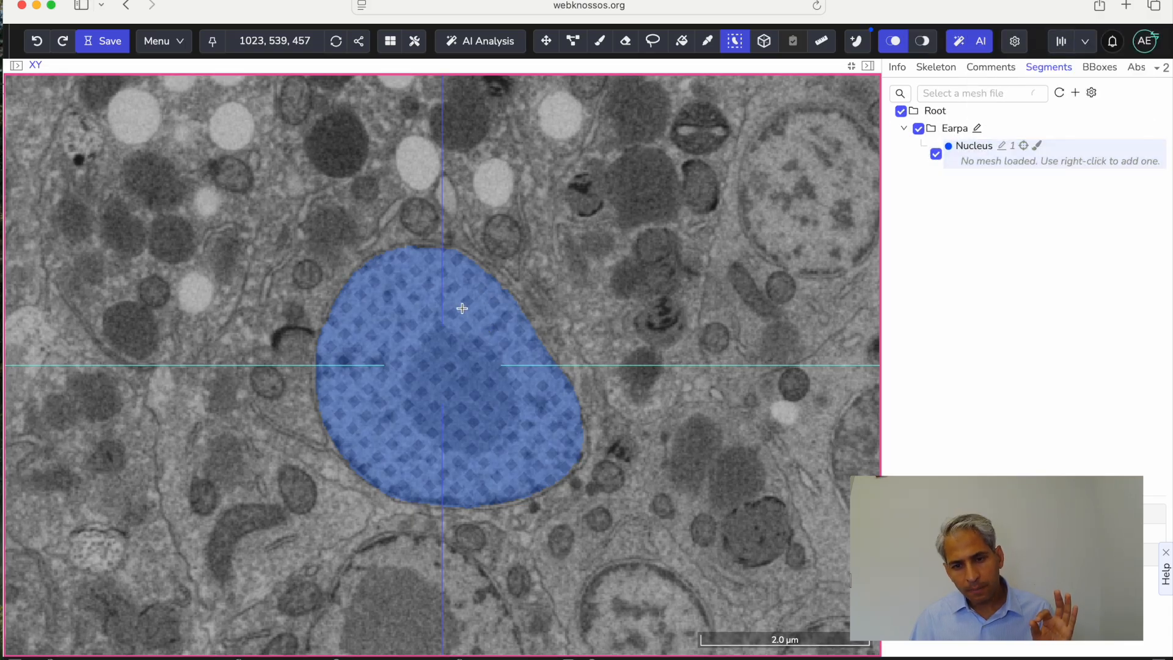
{"action": "scroll", "coordinate": [470, 300], "scroll_direction": "up", "scroll_amount": 7}
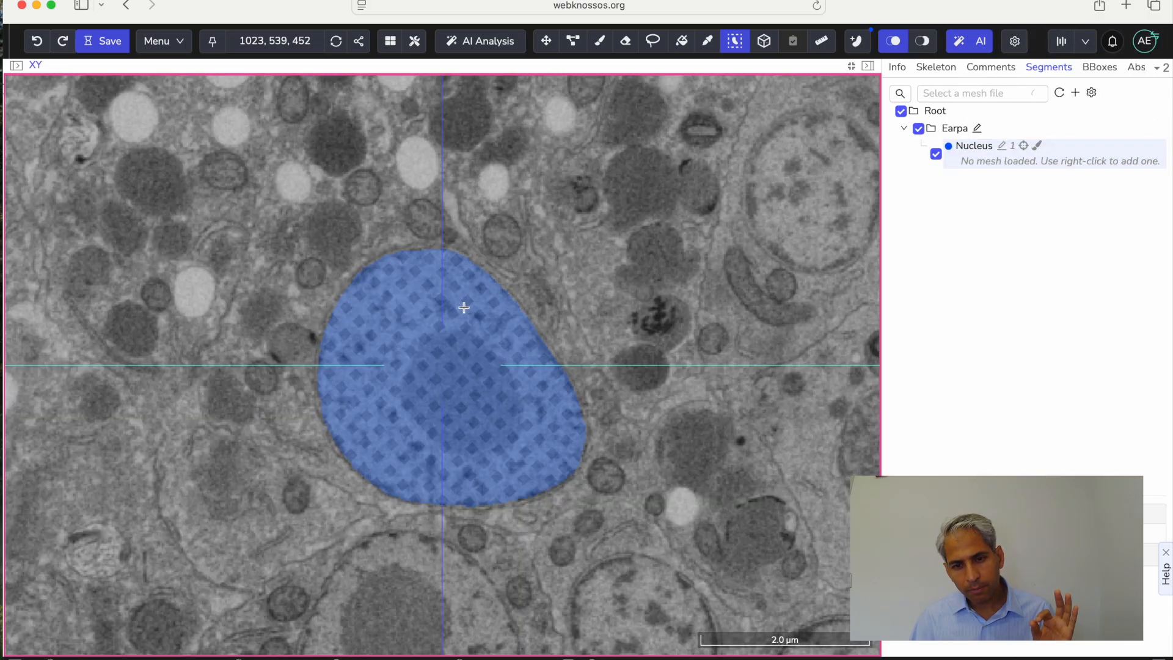
{"action": "scroll", "coordinate": [478, 288], "scroll_direction": "up", "scroll_amount": 11}
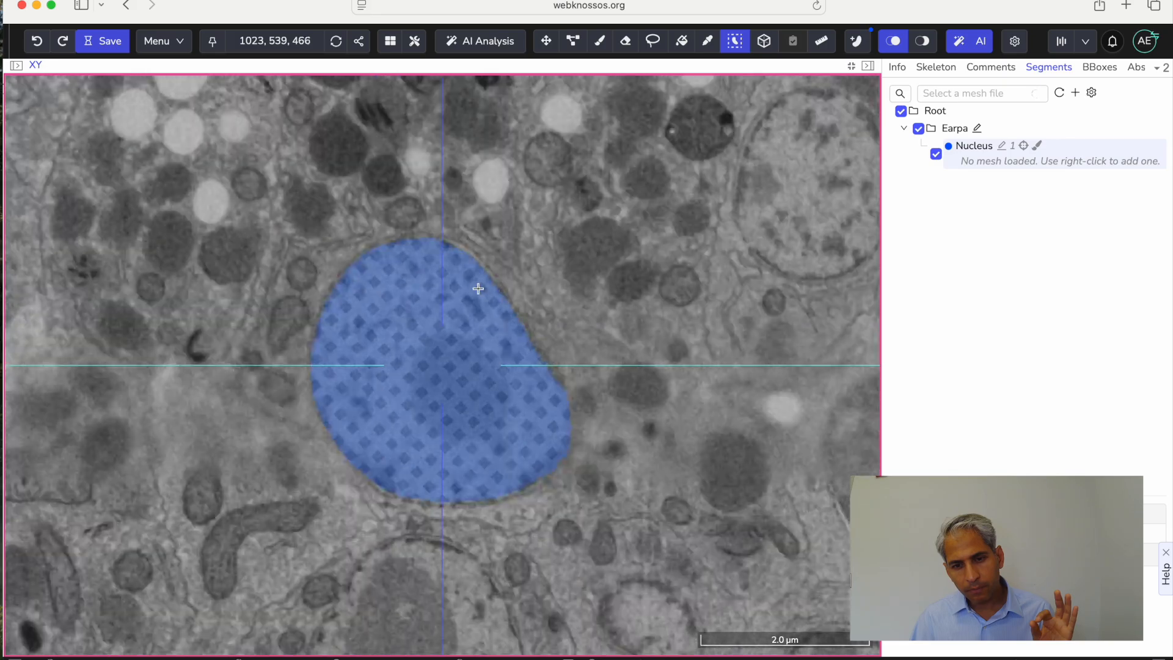
{"action": "scroll", "coordinate": [478, 289], "scroll_direction": "down", "scroll_amount": 20}
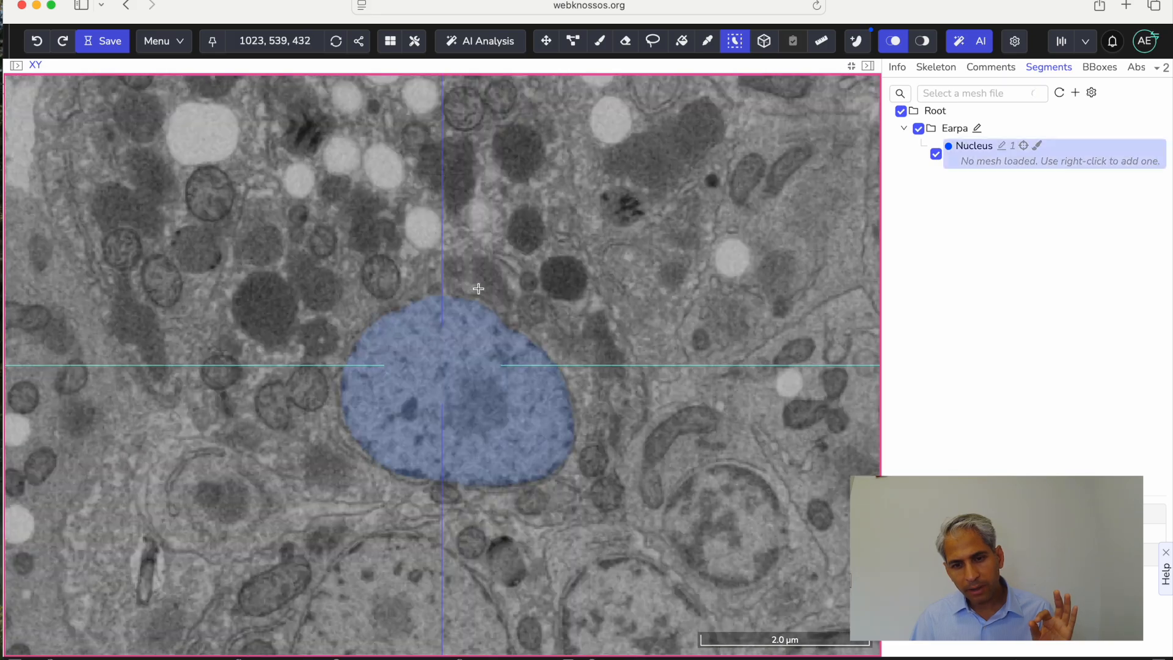
{"action": "scroll", "coordinate": [478, 299], "scroll_direction": "down", "scroll_amount": 19}
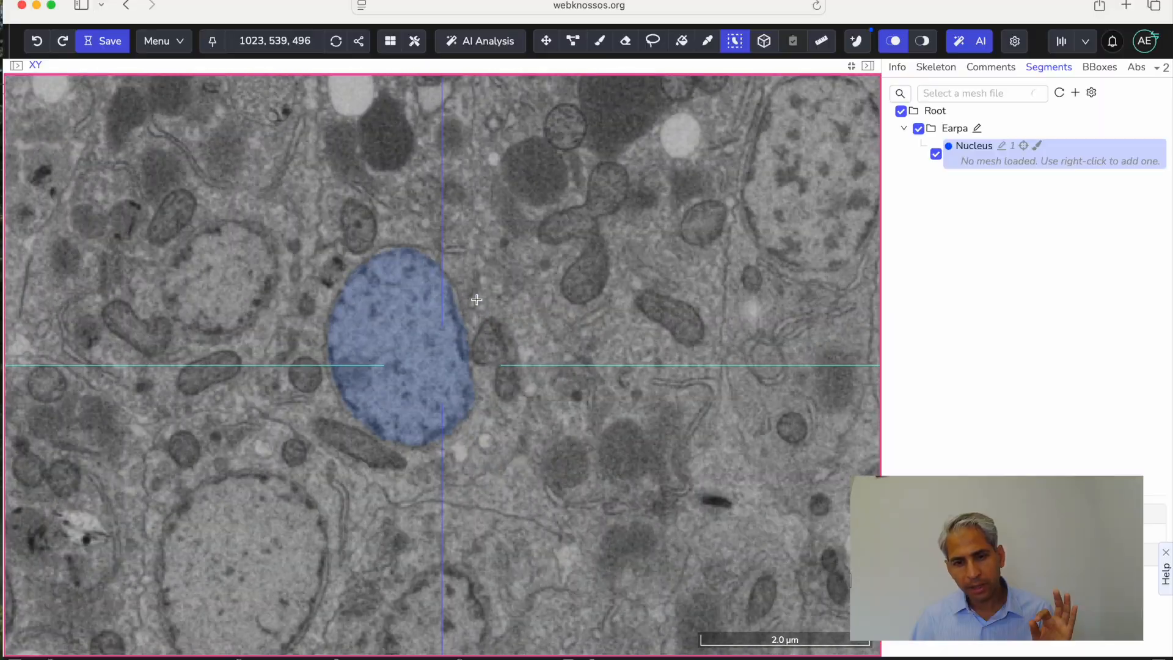
{"action": "scroll", "coordinate": [421, 314], "scroll_direction": "down", "scroll_amount": 20}
{"action": "scroll", "coordinate": [415, 318], "scroll_direction": "up", "scroll_amount": 20}
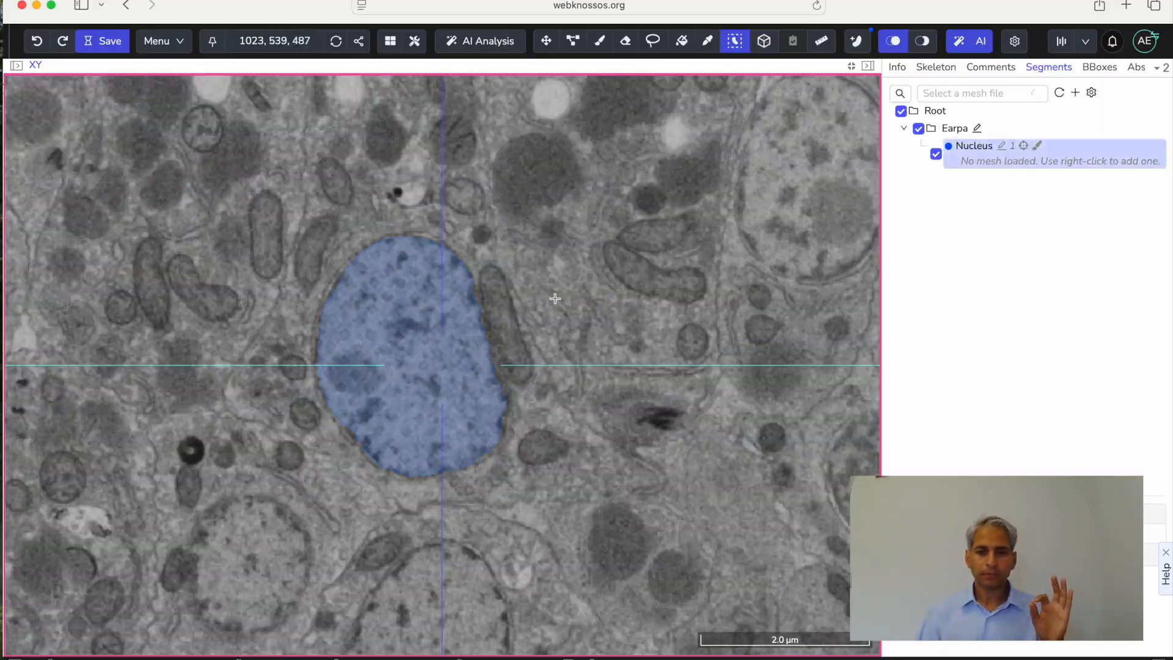
{"action": "scroll", "coordinate": [580, 296], "scroll_direction": "down", "scroll_amount": 20}
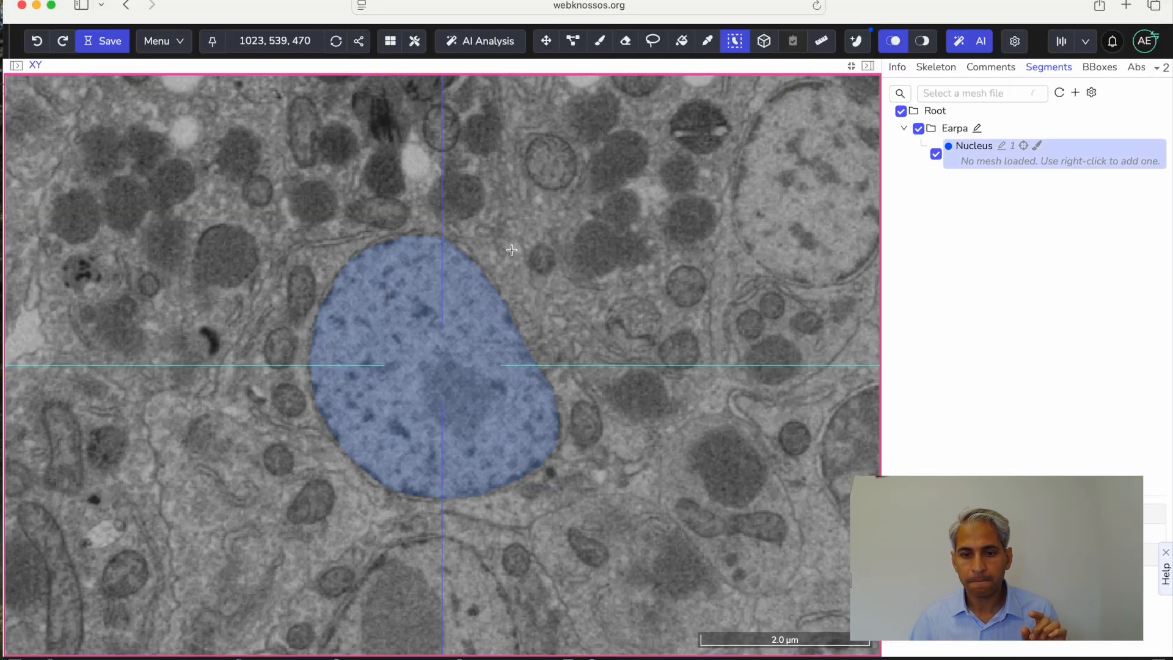
Restore the four-viewport layout, enlarge the nucleus in the 3D view and compute an ad-hoc mesh of the Nucleus segment.
{"action": "left_click", "coordinate": [854, 69]}
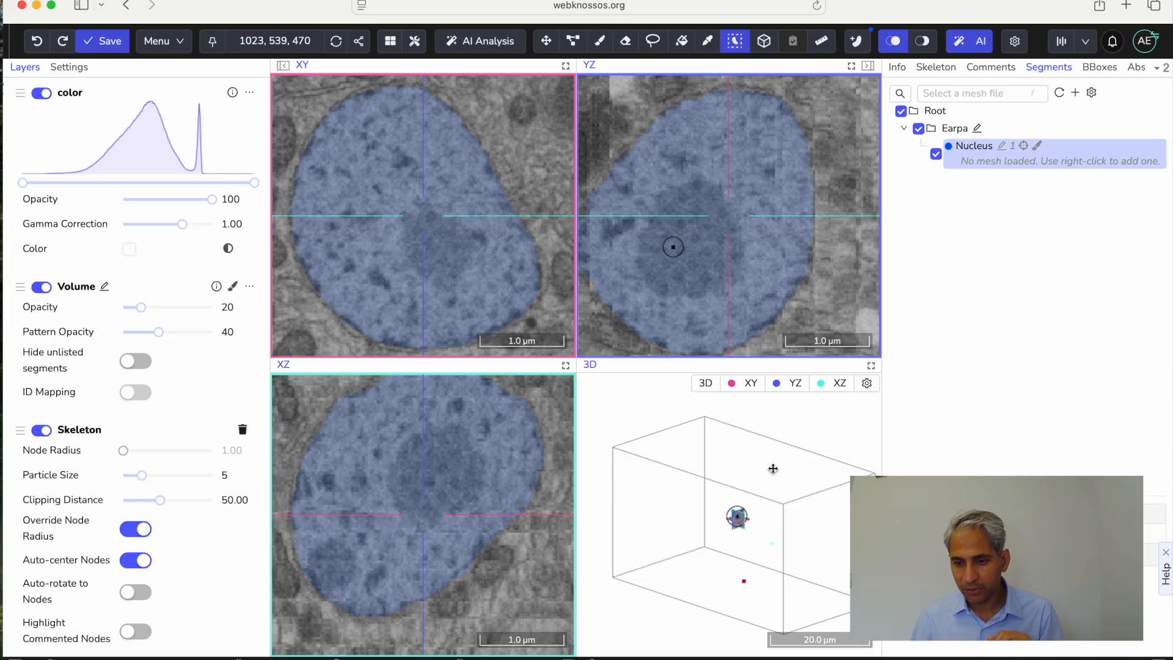
{"action": "scroll", "coordinate": [729, 521], "scroll_direction": "up", "scroll_amount": 3}
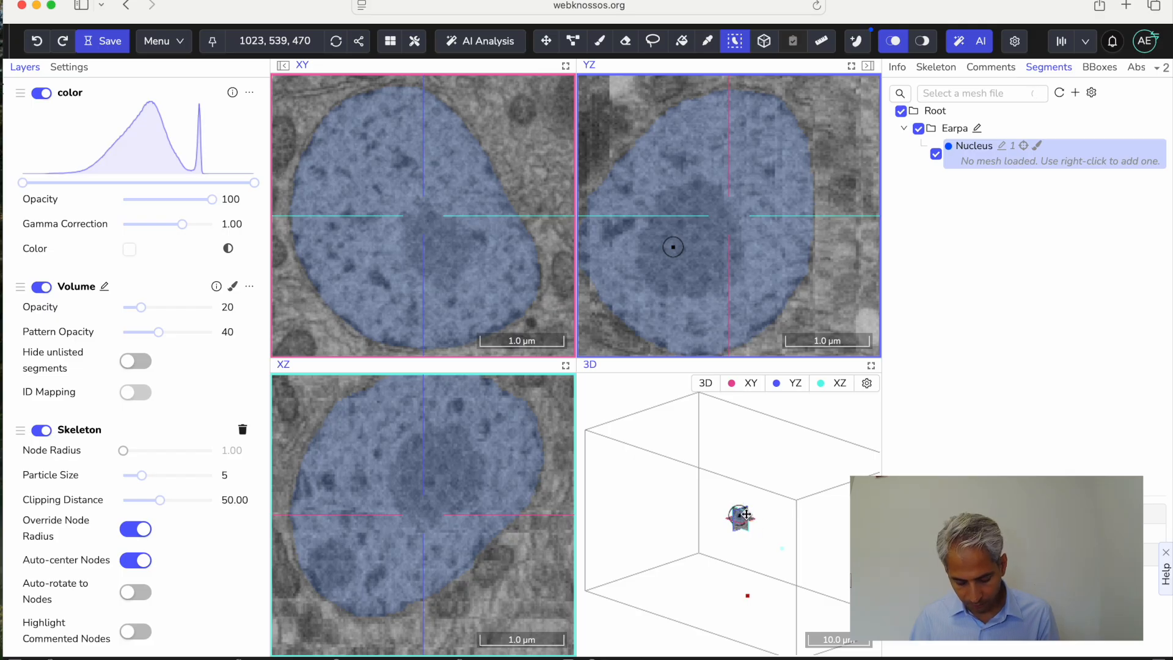
{"action": "scroll", "coordinate": [748, 513], "scroll_direction": "up", "scroll_amount": 7}
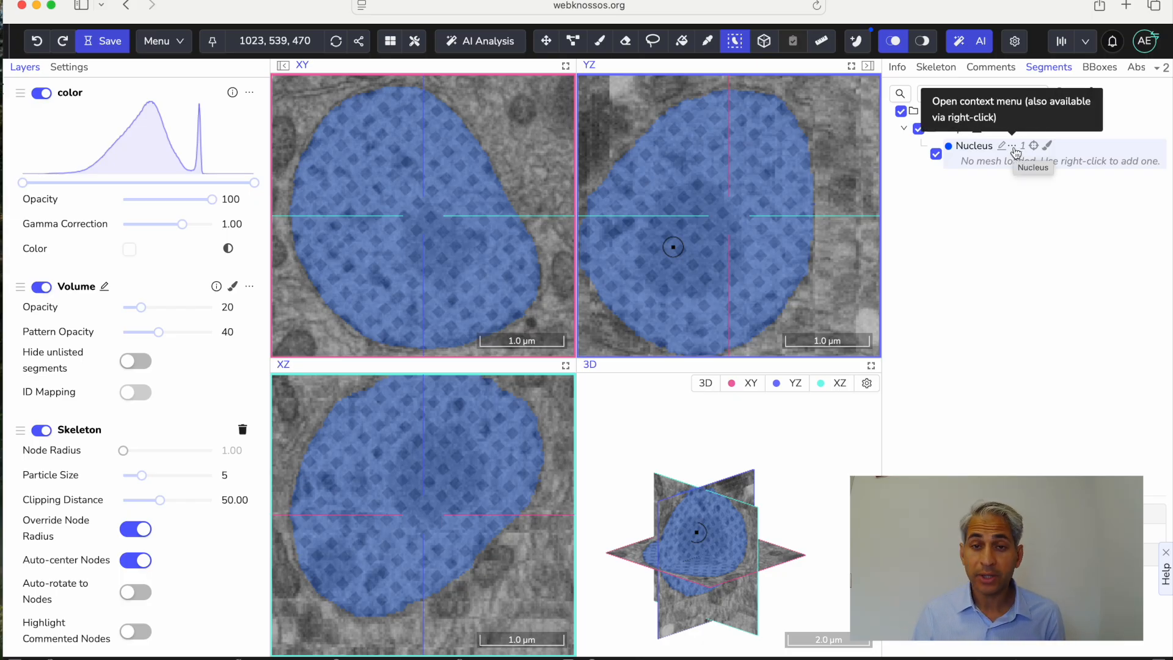
{"action": "left_click", "coordinate": [1013, 148]}
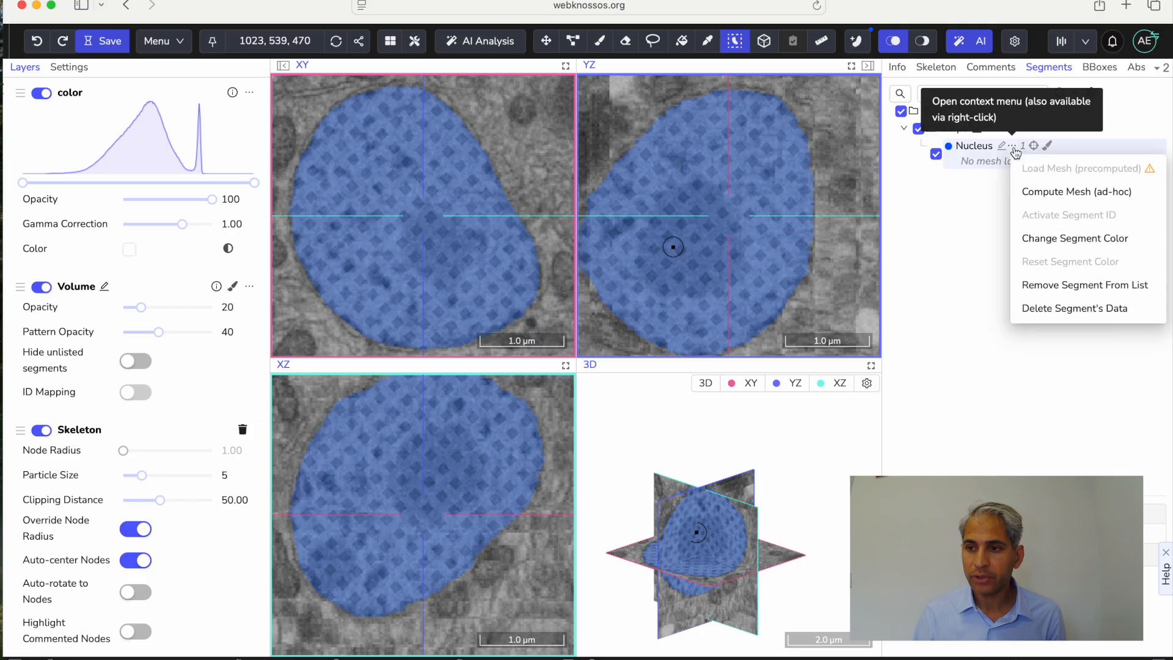
{"action": "left_click", "coordinate": [1042, 193]}
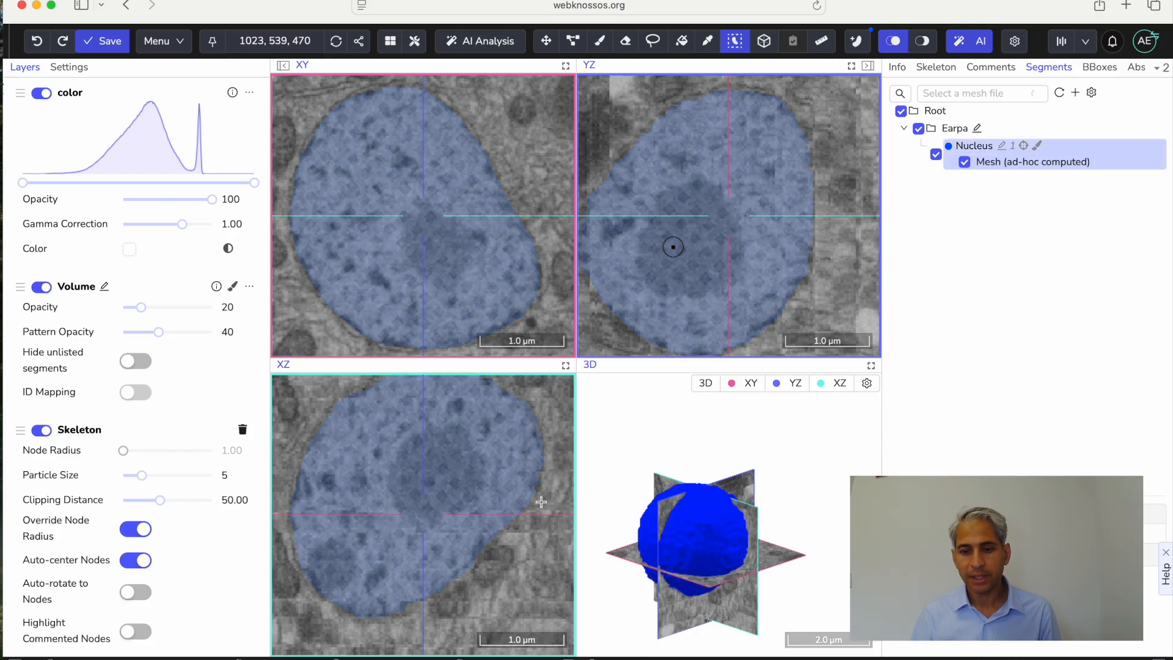
Move the slice planes off the nucleus and inspect its mesh in the maximized 3D view from the XY, YZ and XZ orientations.
{"action": "scroll", "coordinate": [537, 494], "scroll_direction": "down", "scroll_amount": 20}
{"action": "scroll", "coordinate": [536, 494], "scroll_direction": "down", "scroll_amount": 20}
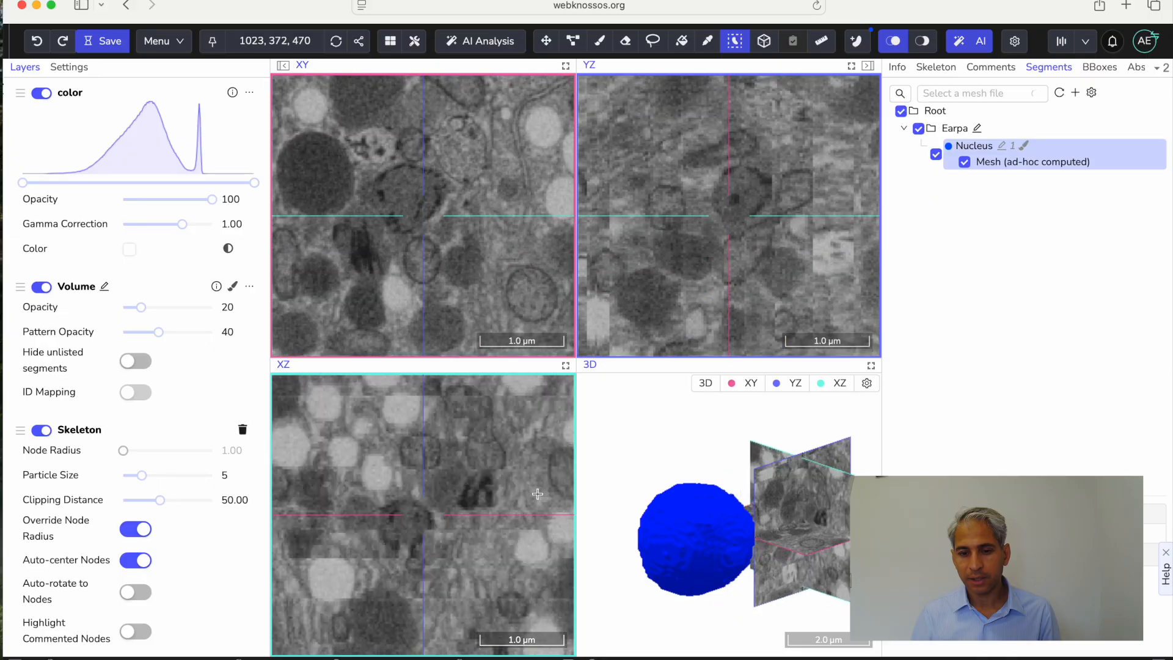
{"action": "left_click", "coordinate": [671, 531]}
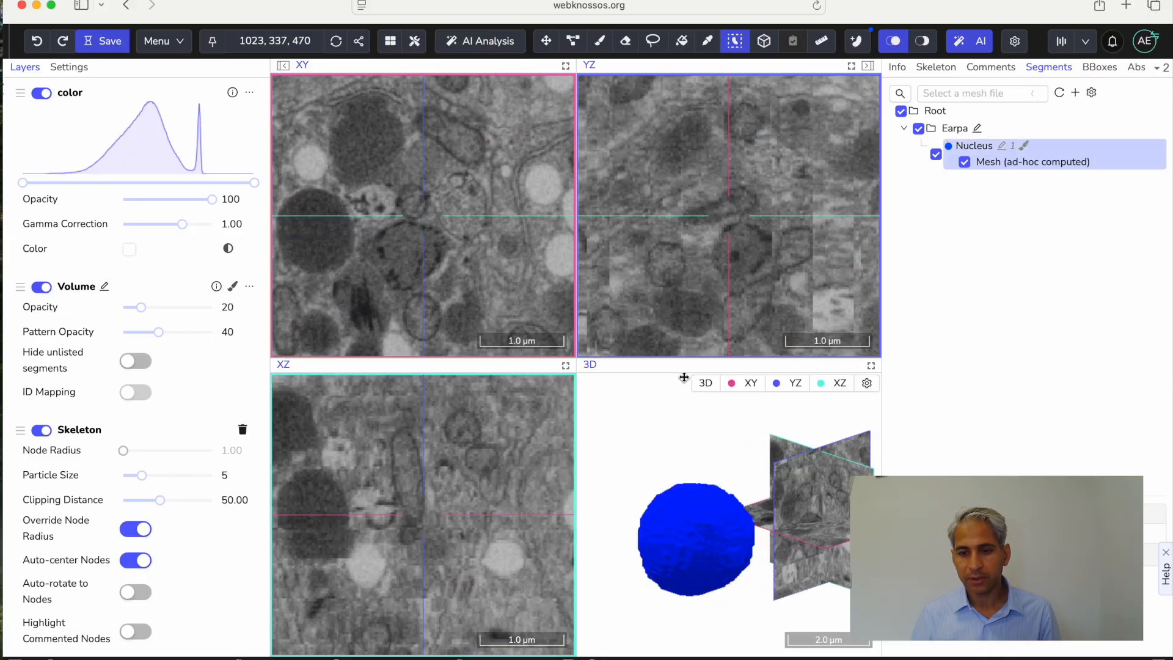
{"action": "left_click", "coordinate": [872, 367]}
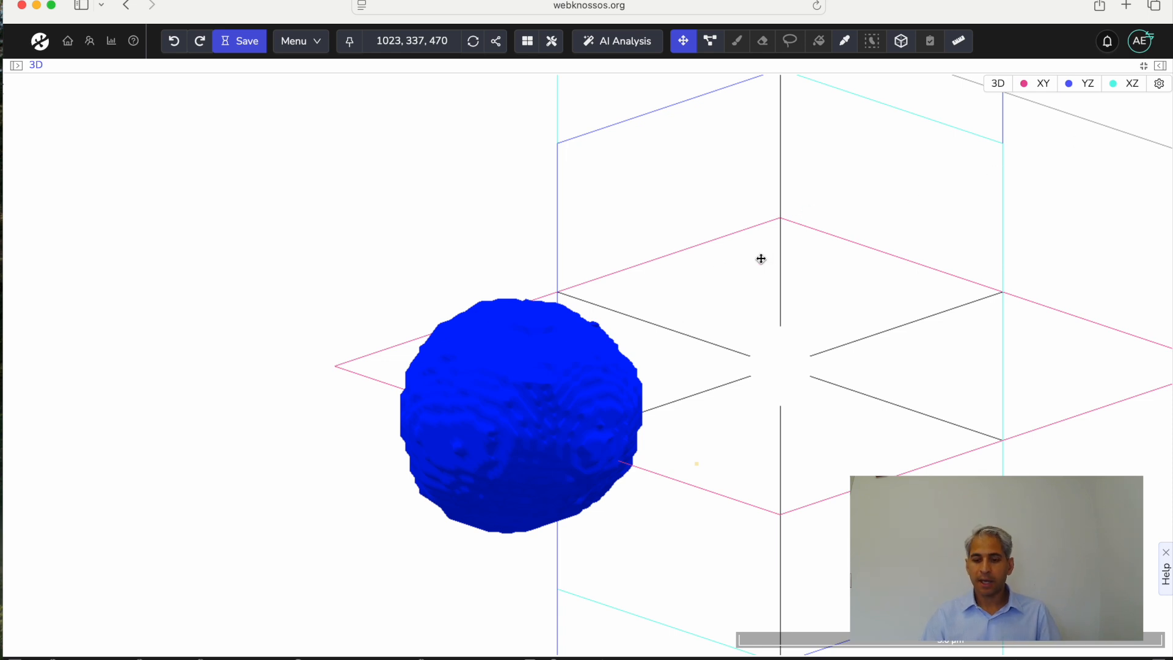
{"action": "scroll", "coordinate": [758, 259], "scroll_direction": "up", "scroll_amount": 4}
{"action": "scroll", "coordinate": [757, 260], "scroll_direction": "down", "scroll_amount": 15}
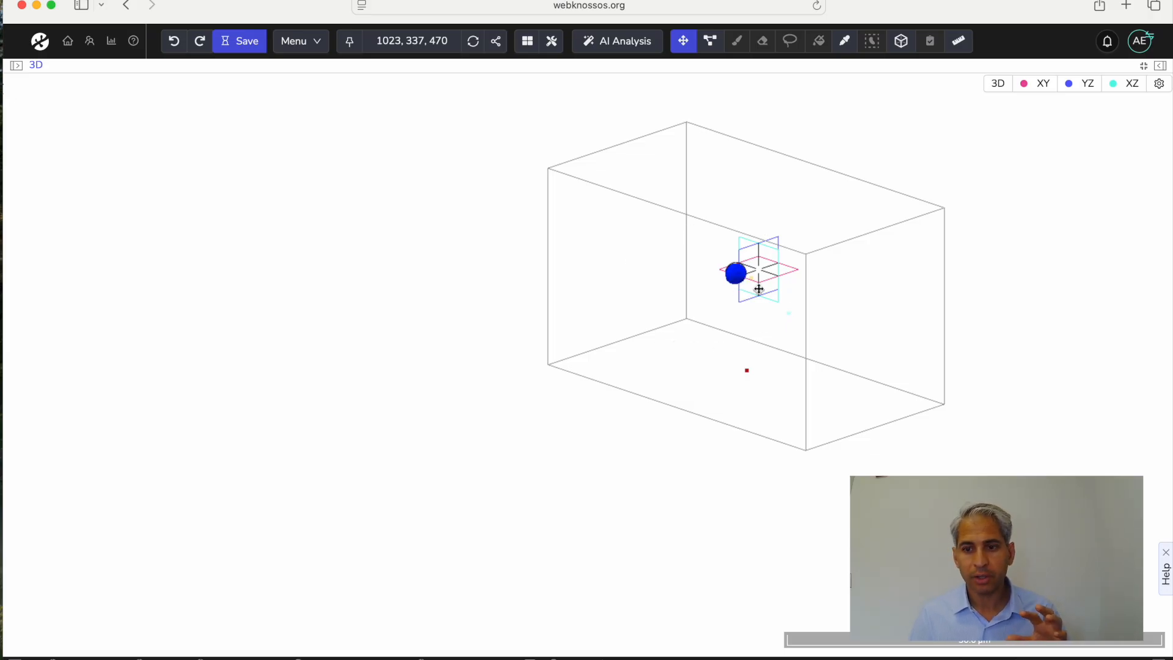
{"action": "left_click", "coordinate": [1042, 86]}
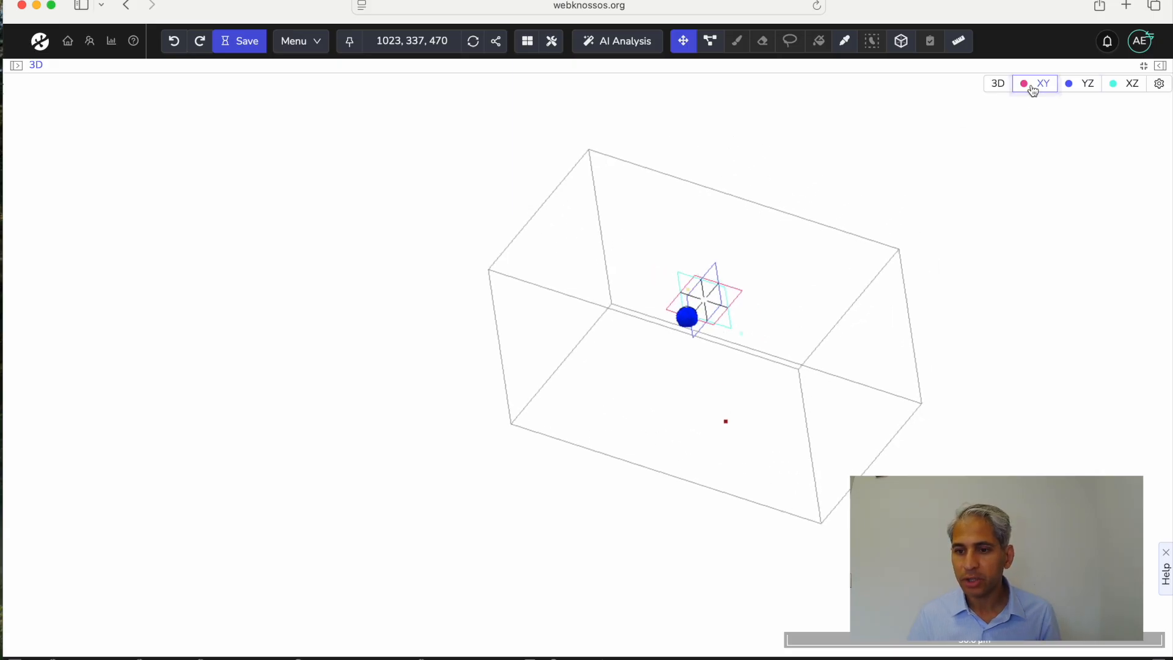
{"action": "left_click", "coordinate": [1079, 87]}
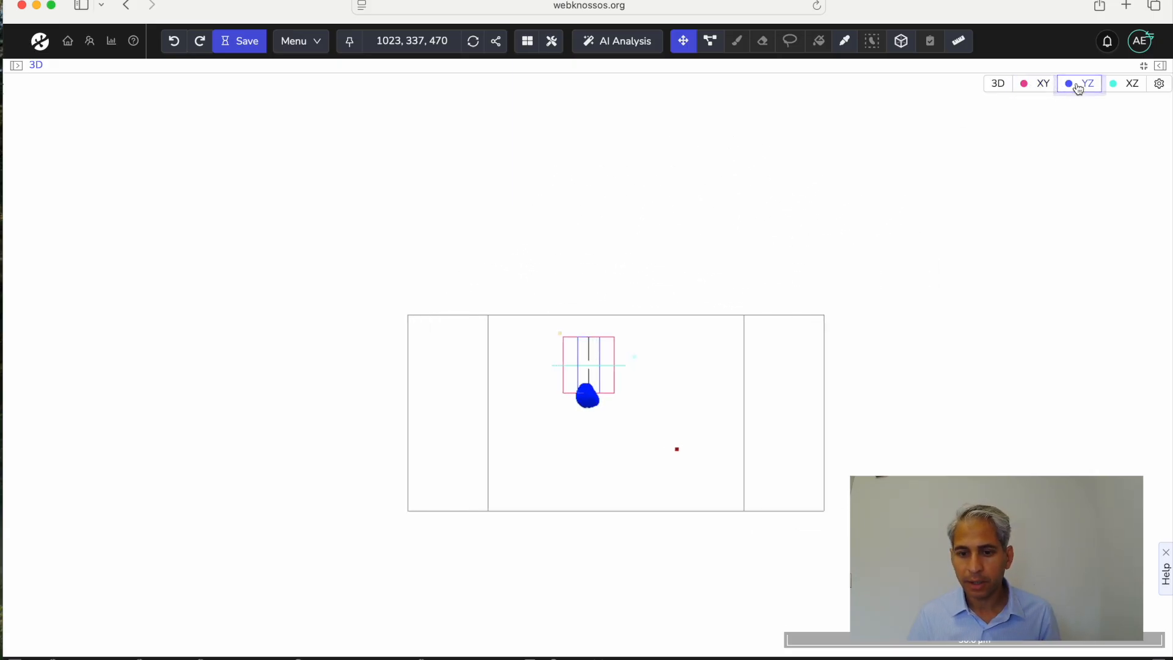
{"action": "left_click", "coordinate": [1122, 87]}
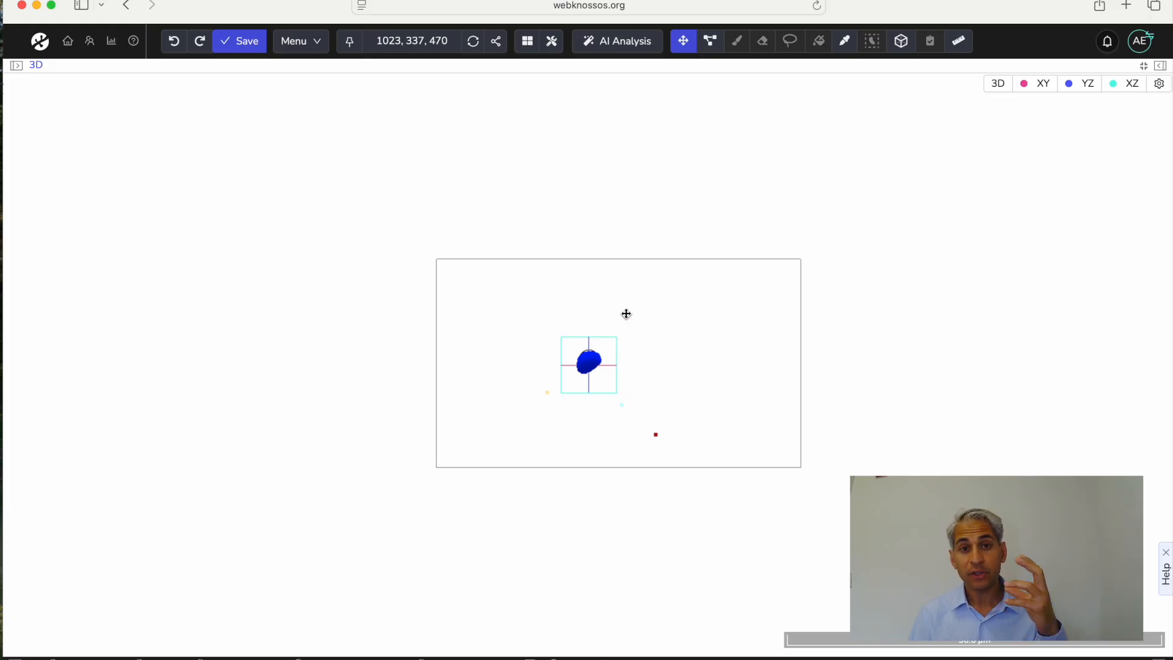
Return to the four viewports, maximize the XY view and bring the labeled nucleus into view with the Move tool.
{"action": "left_click", "coordinate": [1146, 69]}
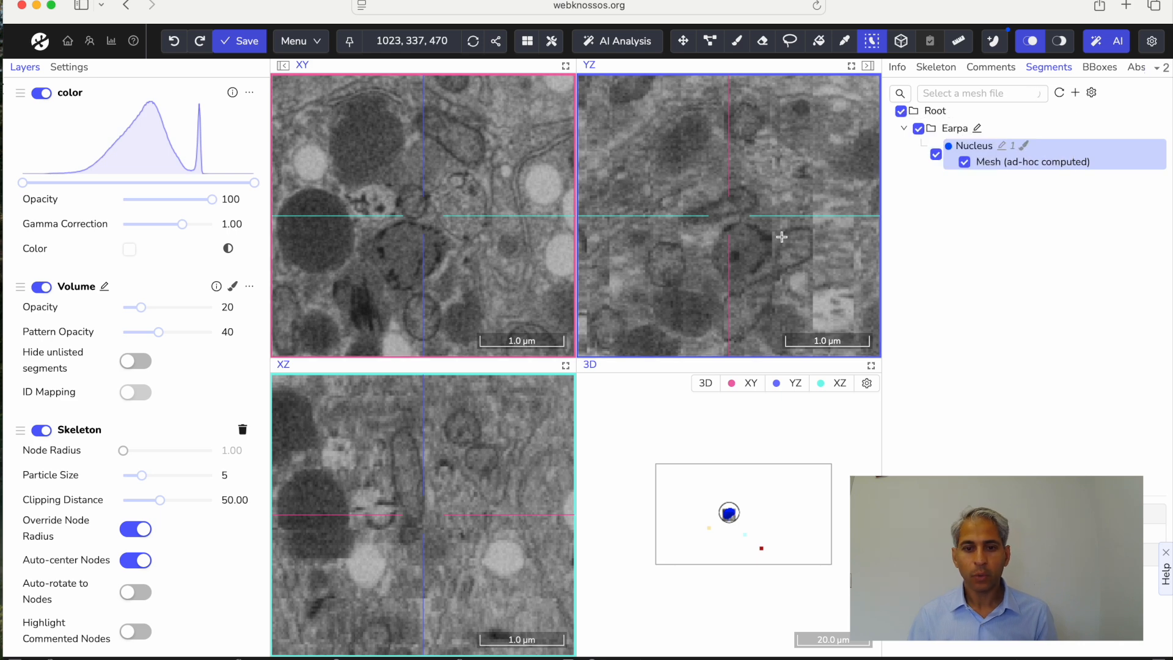
{"action": "left_click", "coordinate": [566, 68]}
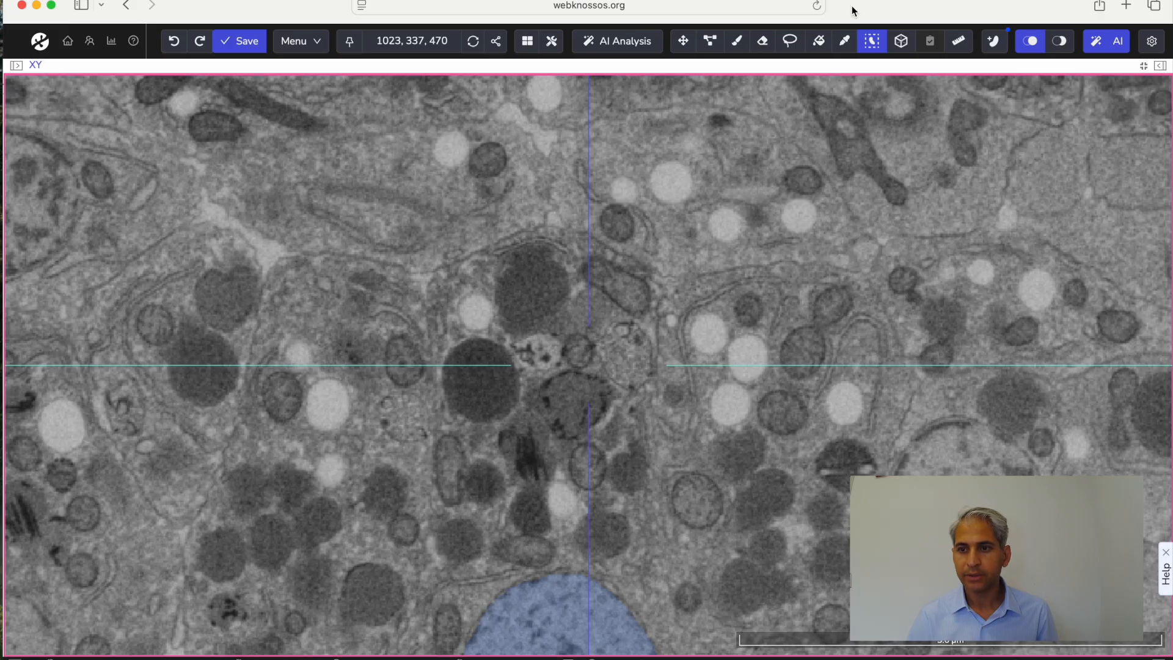
{"action": "left_click", "coordinate": [684, 41]}
{"action": "left_click_drag", "start_coordinate": [605, 391], "coordinate": [570, 230]}
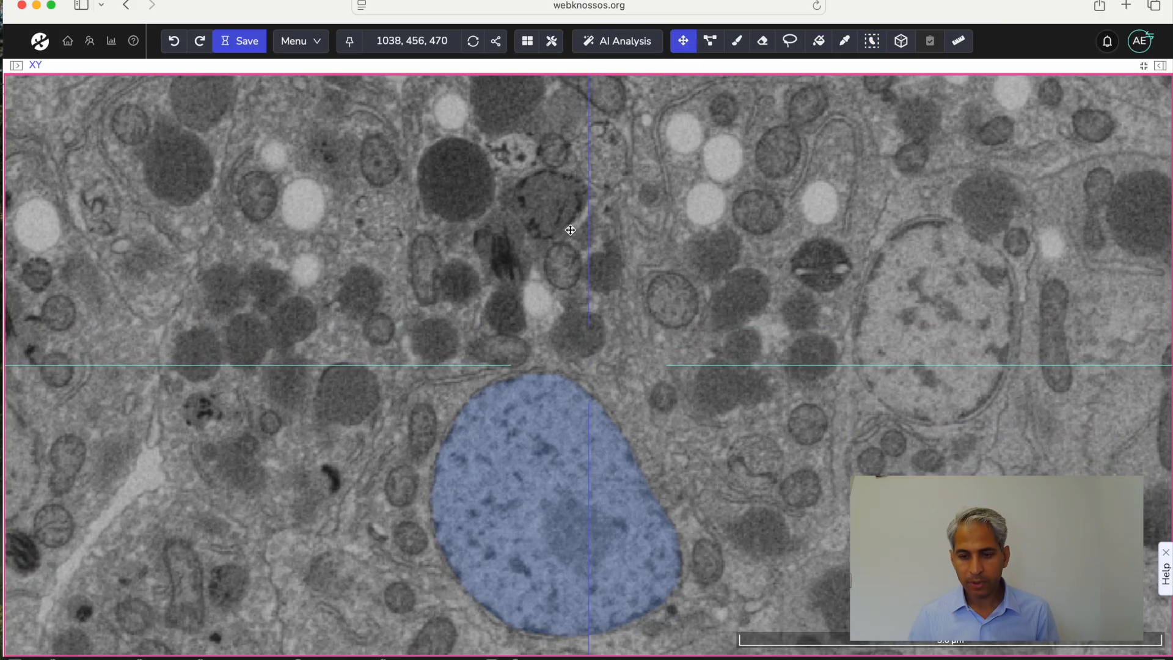
Examine where the labeled nucleus sits within the whole worm cross-section, from slice 470 to slice 426.
{"action": "scroll", "coordinate": [570, 230], "scroll_direction": "up", "scroll_amount": 3, "text": "ctrl"}
{"action": "scroll", "coordinate": [570, 230], "scroll_direction": "down", "scroll_amount": 10, "text": "ctrl"}
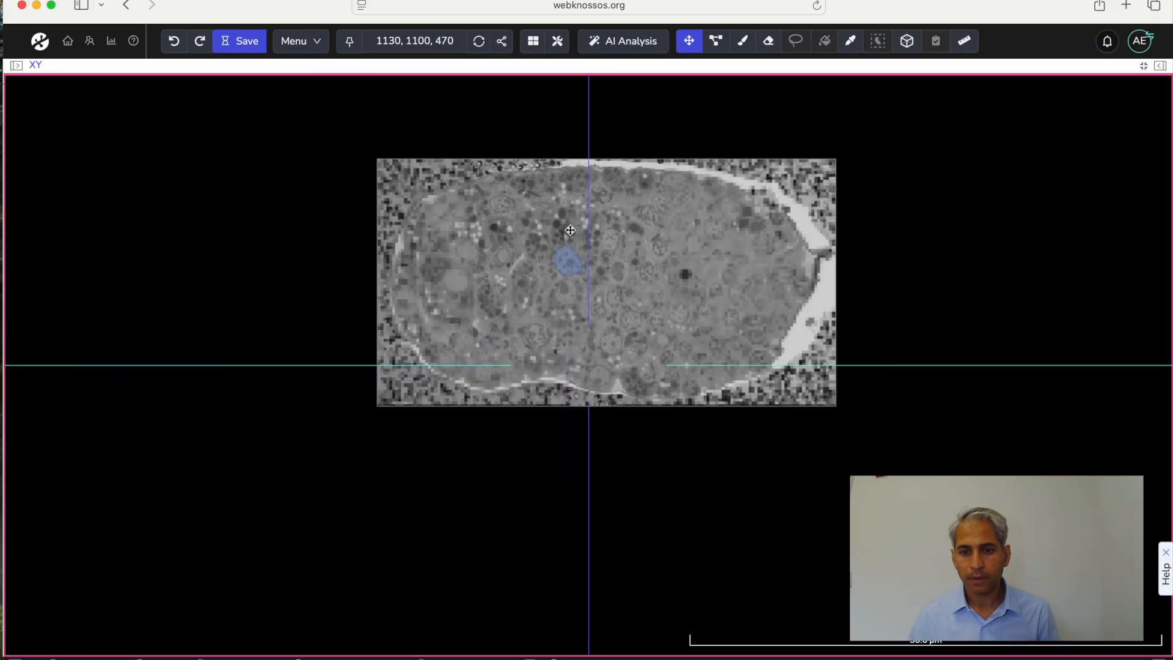
{"action": "scroll", "coordinate": [591, 248], "scroll_direction": "down", "scroll_amount": 4}
{"action": "scroll", "coordinate": [565, 259], "scroll_direction": "up", "scroll_amount": 10}
{"action": "scroll", "coordinate": [584, 256], "scroll_direction": "down", "scroll_amount": 3, "text": "ctrl"}
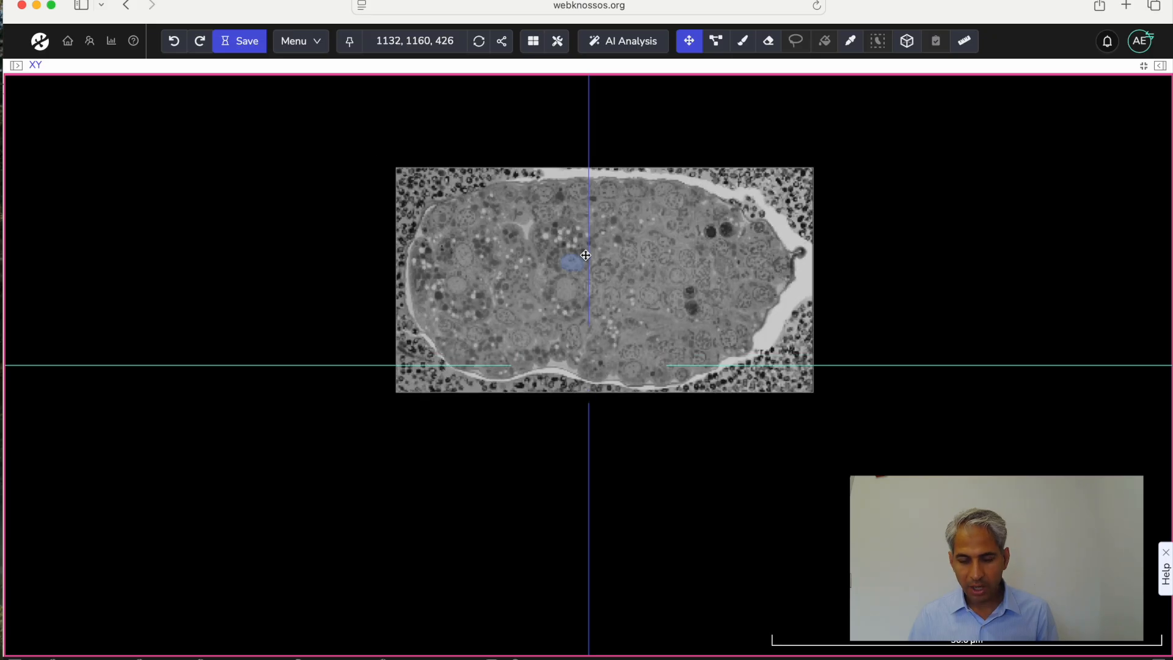
{"action": "scroll", "coordinate": [589, 252], "scroll_direction": "up", "scroll_amount": 8, "text": "ctrl"}
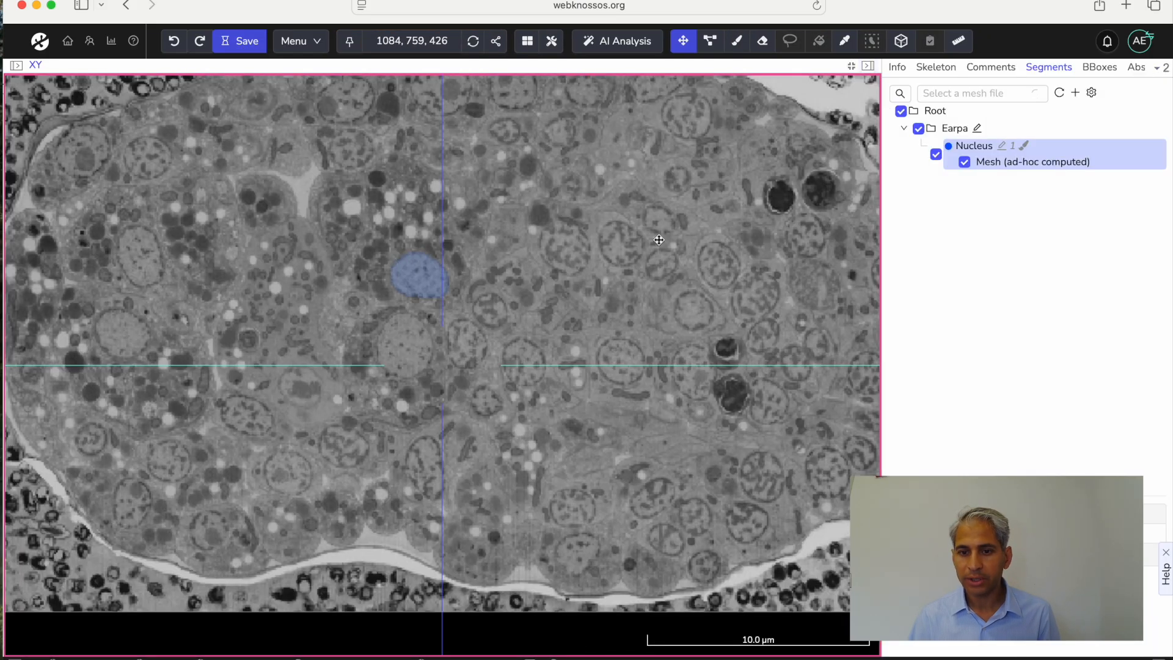
View the far end of the specimen, jump back to the Nucleus segment and check its labels between slices 416 and 452.
{"action": "left_click_drag", "start_coordinate": [666, 231], "coordinate": [215, 269]}
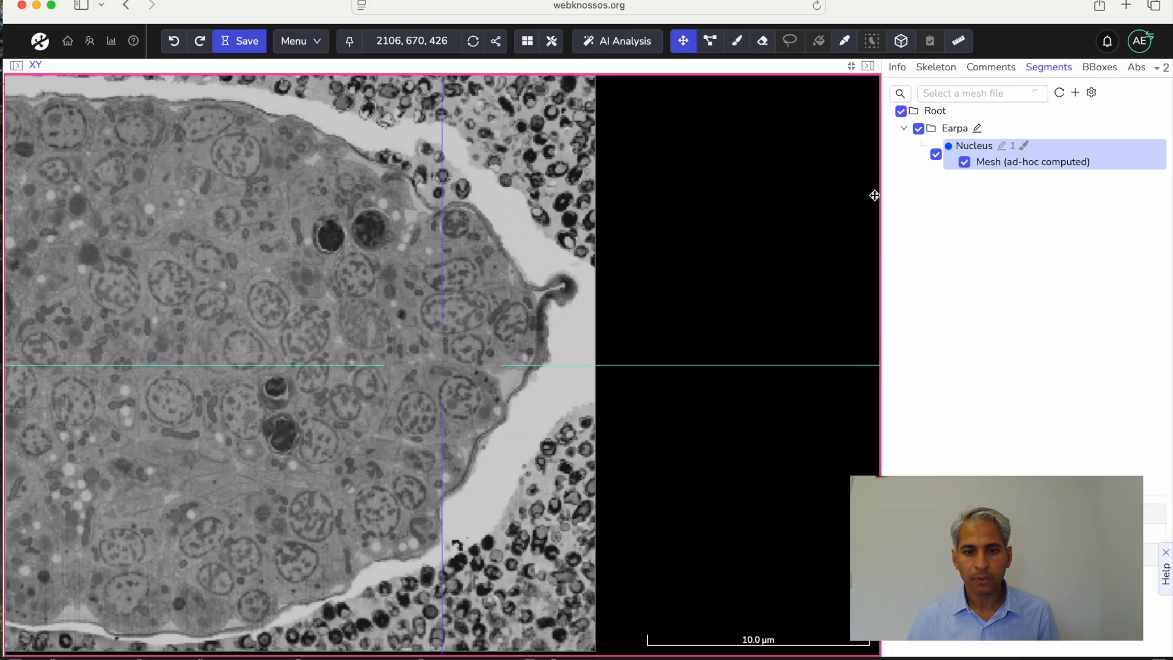
{"action": "left_click", "coordinate": [985, 149]}
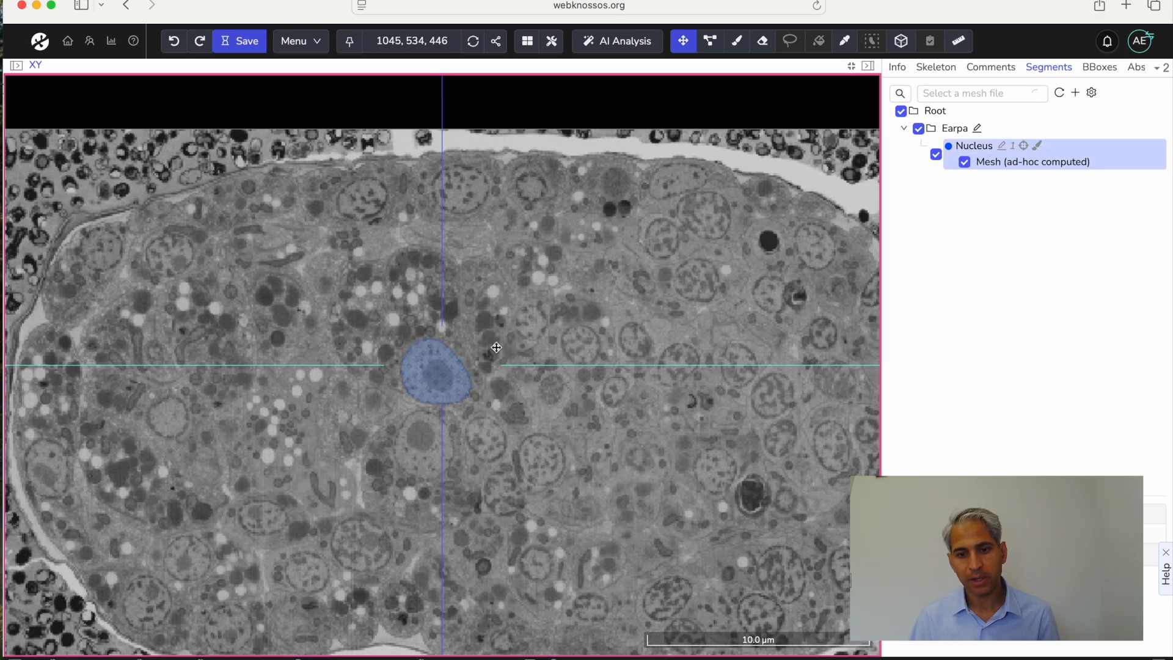
{"action": "scroll", "coordinate": [495, 347], "scroll_direction": "up", "scroll_amount": 10}
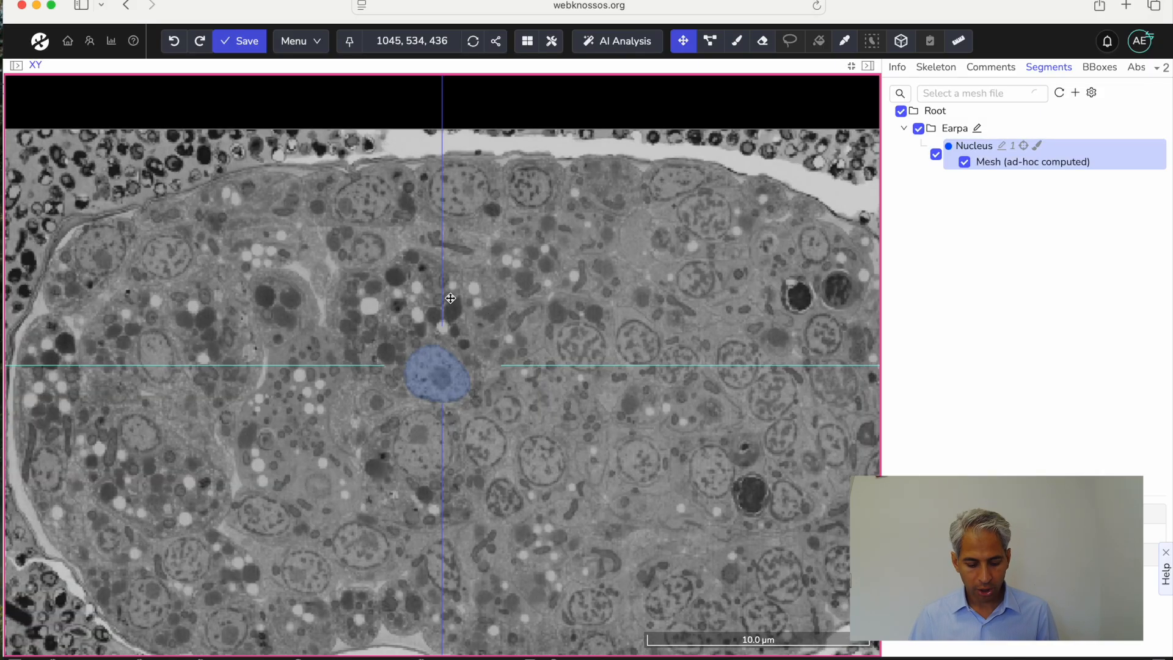
{"action": "scroll", "coordinate": [450, 298], "scroll_direction": "up", "scroll_amount": 20}
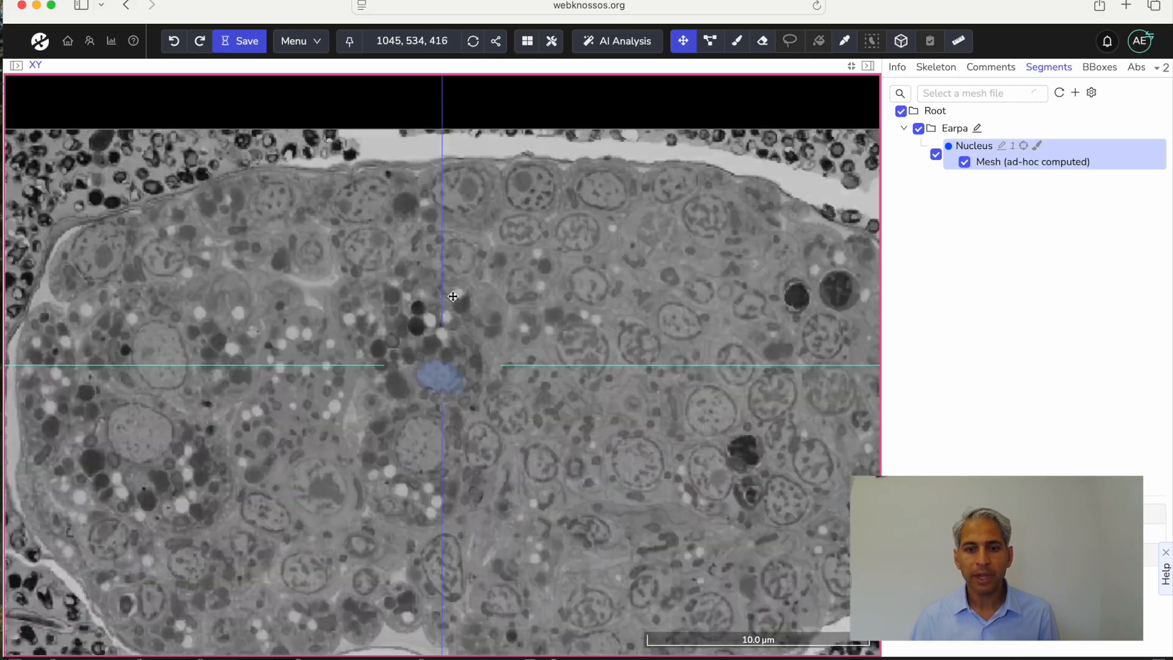
{"action": "scroll", "coordinate": [452, 296], "scroll_direction": "down", "scroll_amount": 20}
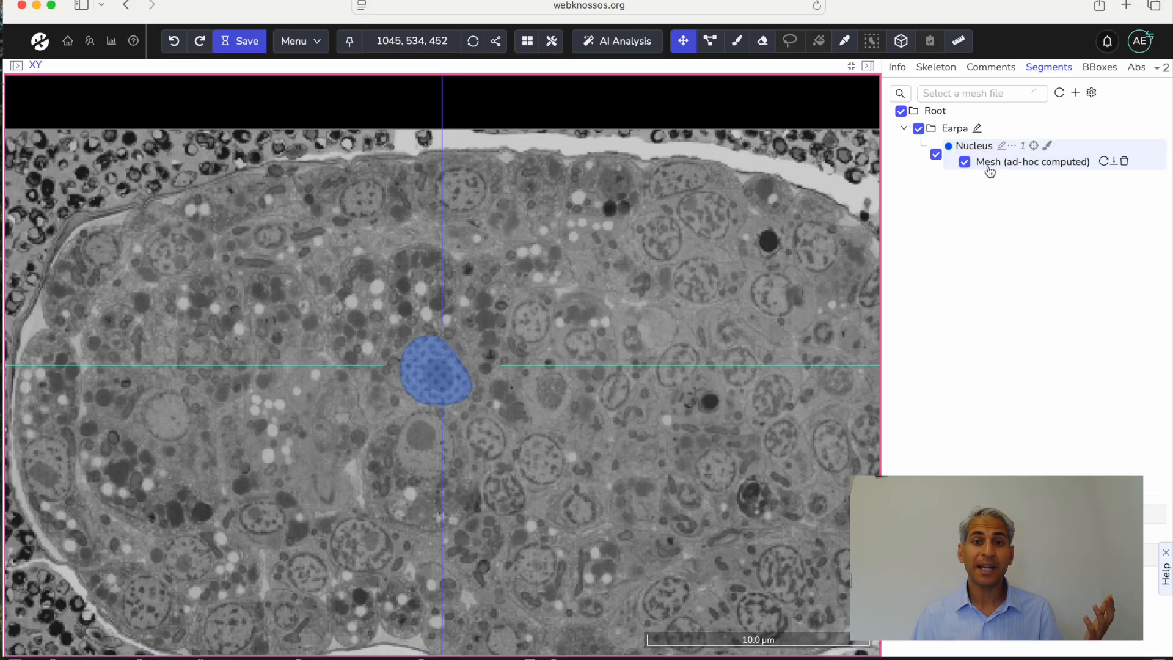
Inspect the labeled nucleus close up at slice 452, centered in the XY view.
{"action": "left_click", "coordinate": [942, 160]}
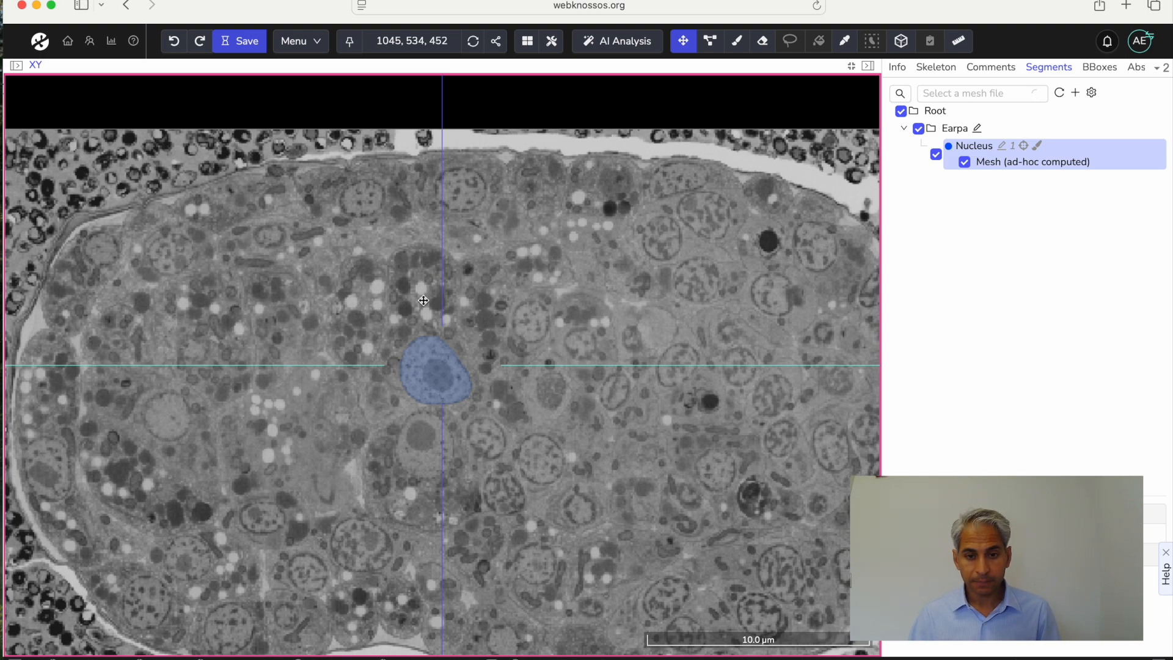
{"action": "scroll", "coordinate": [424, 299], "scroll_direction": "up", "scroll_amount": 5, "text": "ctrl"}
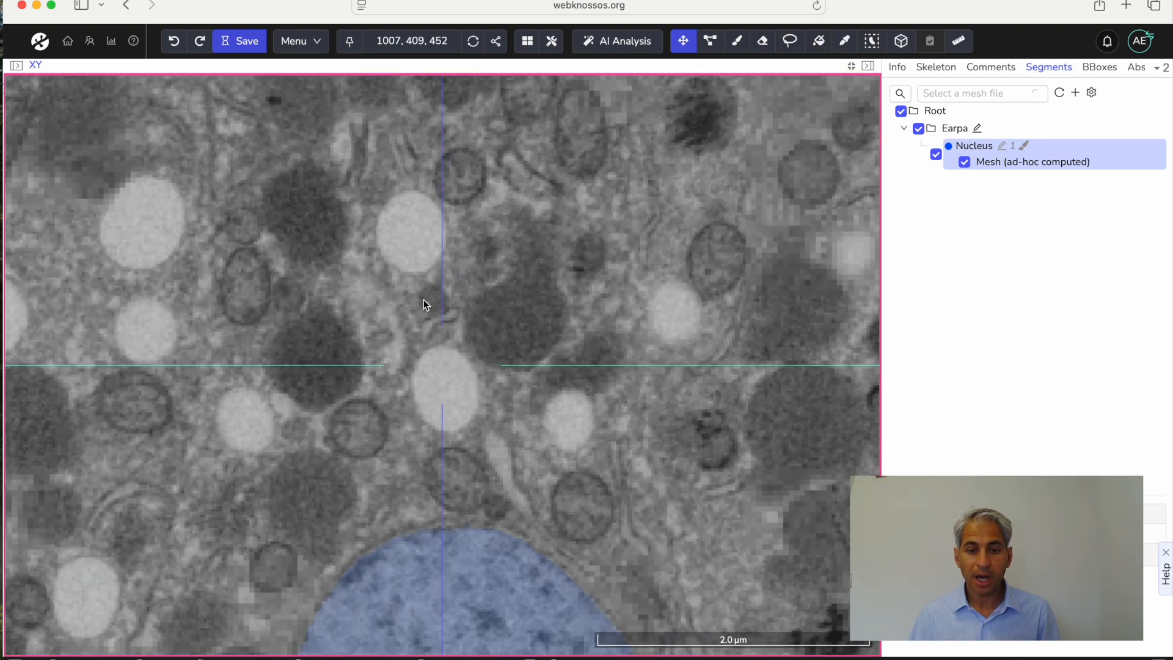
{"action": "left_click_drag", "start_coordinate": [452, 316], "coordinate": [420, 171]}
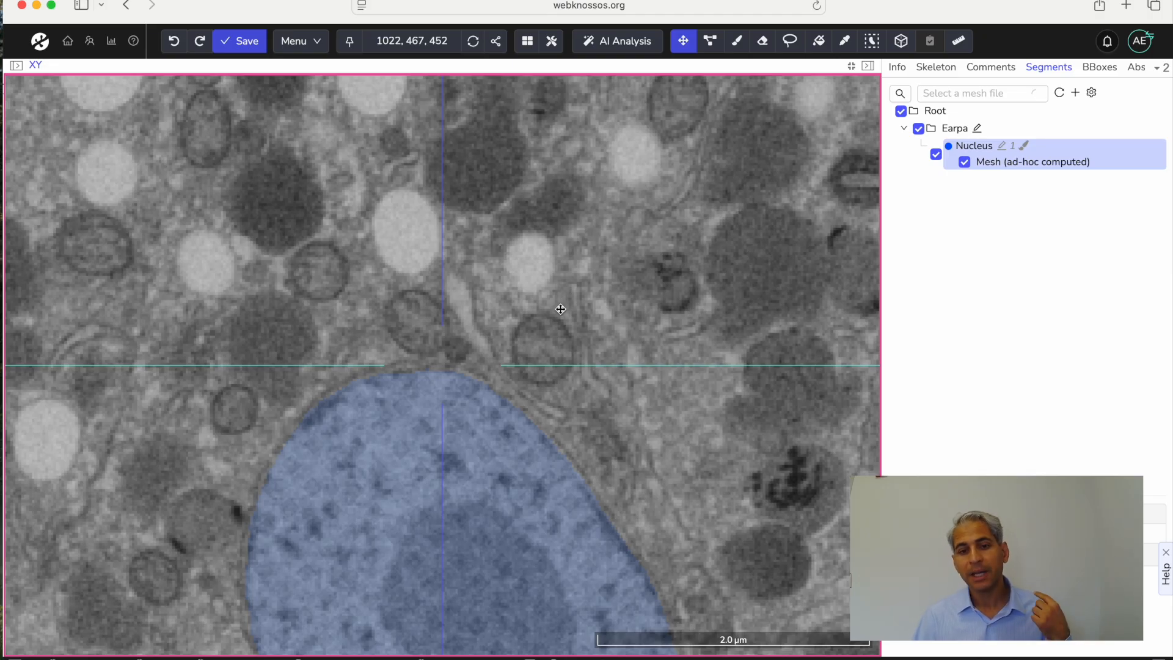
{"action": "left_click_drag", "start_coordinate": [558, 320], "coordinate": [569, 164]}
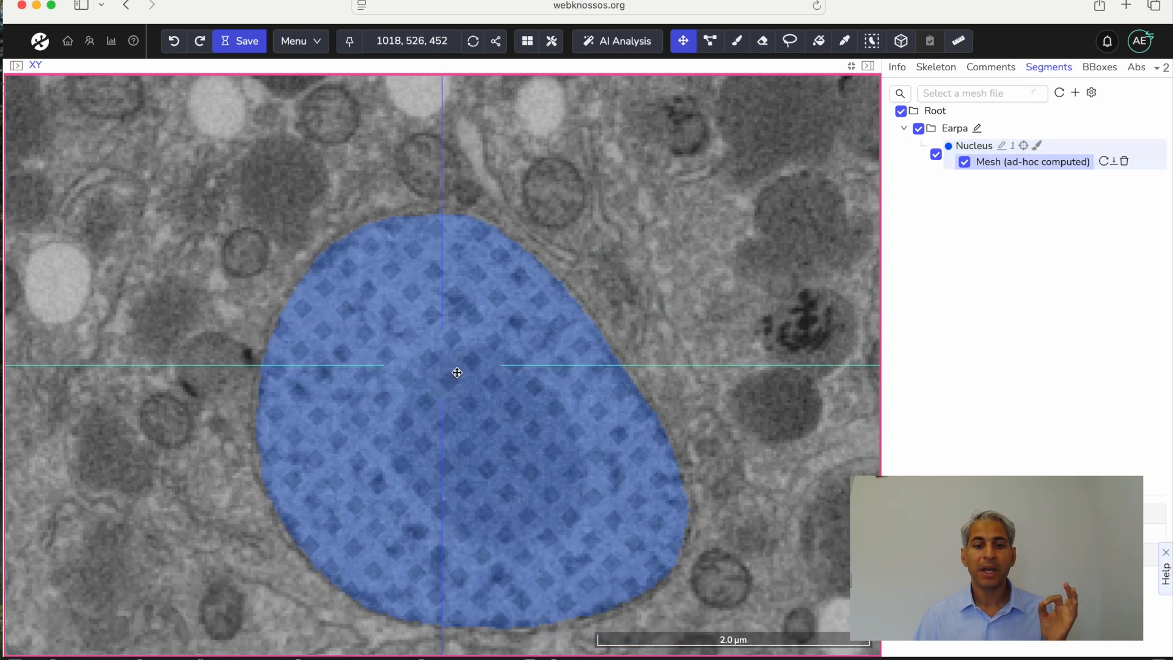